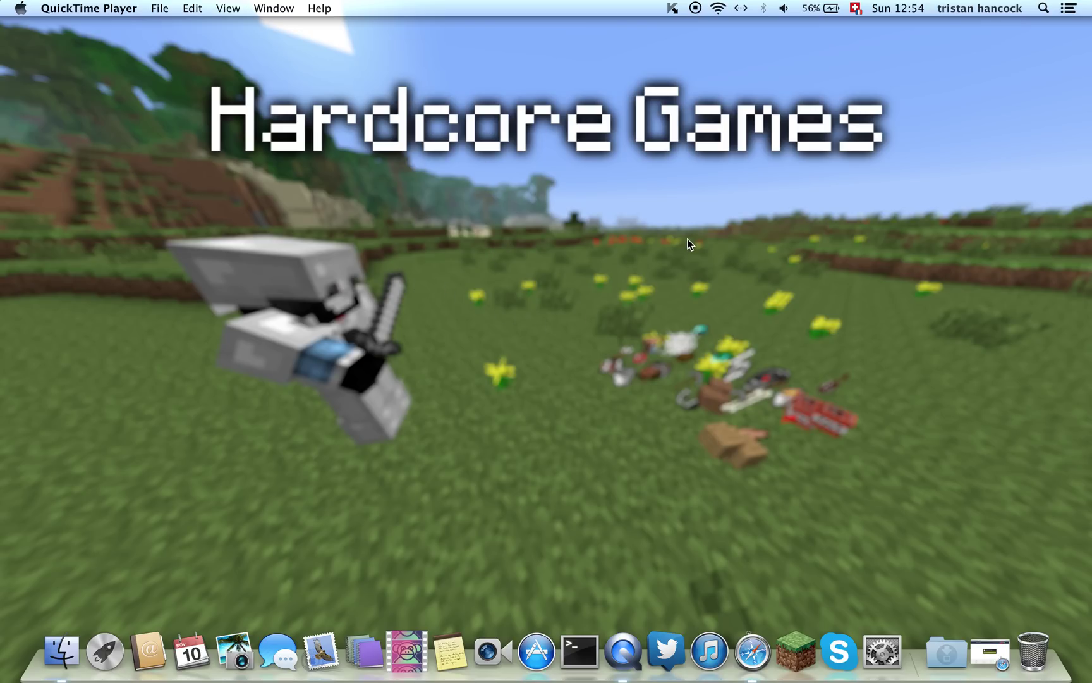
# - Create a new desktop folder named 'tets' and open it in a Finder window
pyautogui.click(632, 279)
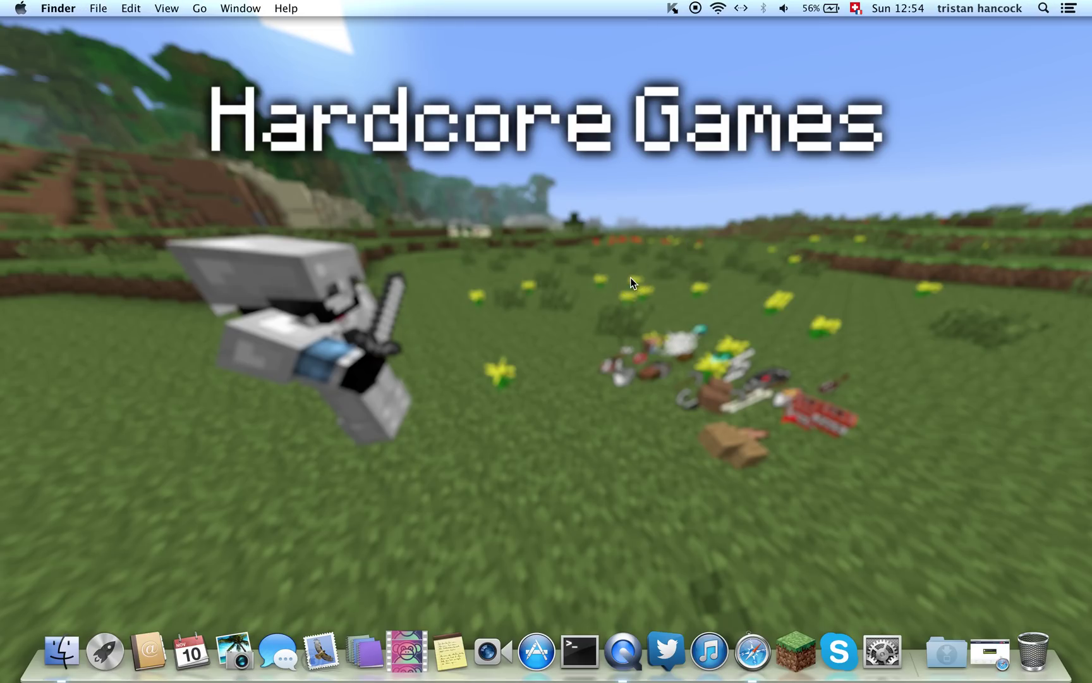
pyautogui.press('super+shift+n')
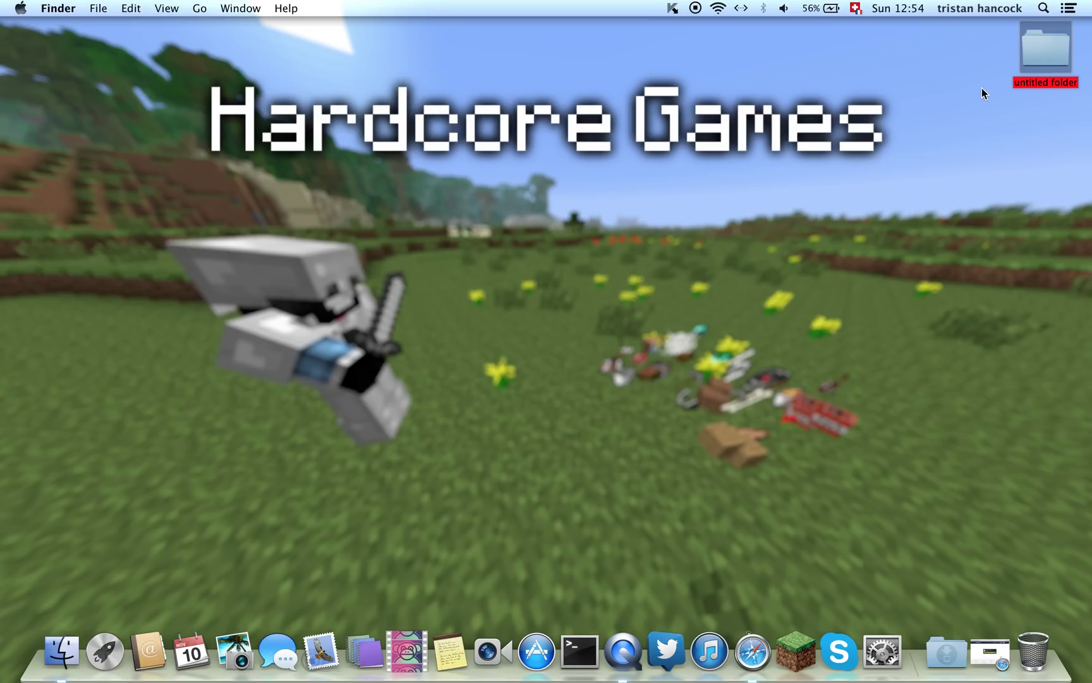
pyautogui.write('tets')
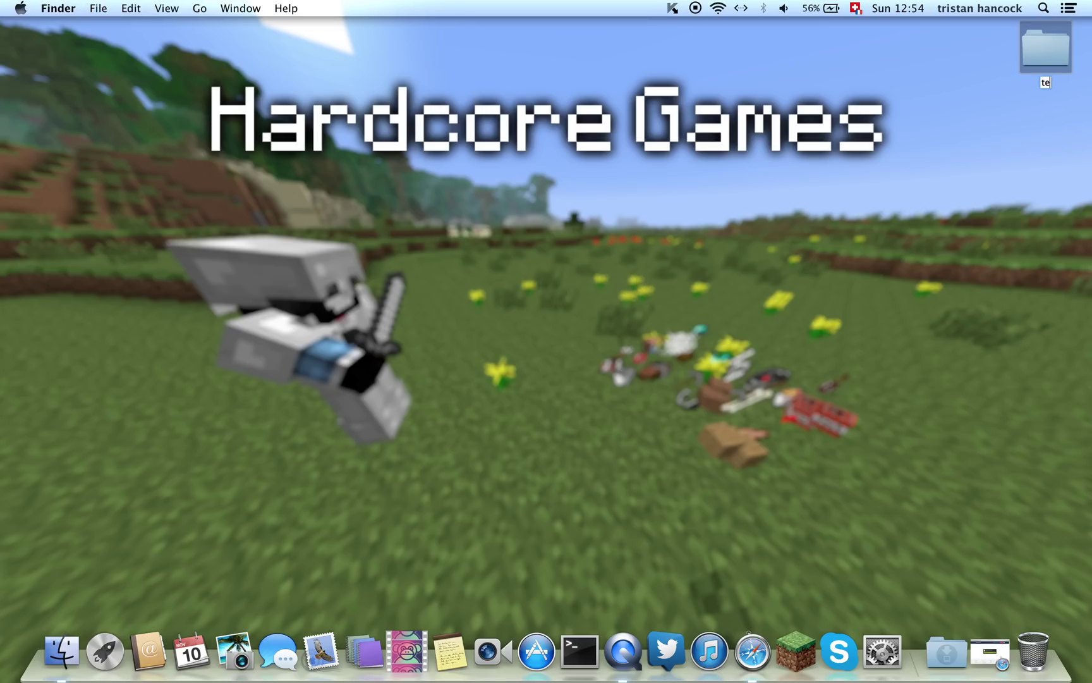
pyautogui.press('Return')
pyautogui.doubleClick(1043, 59)
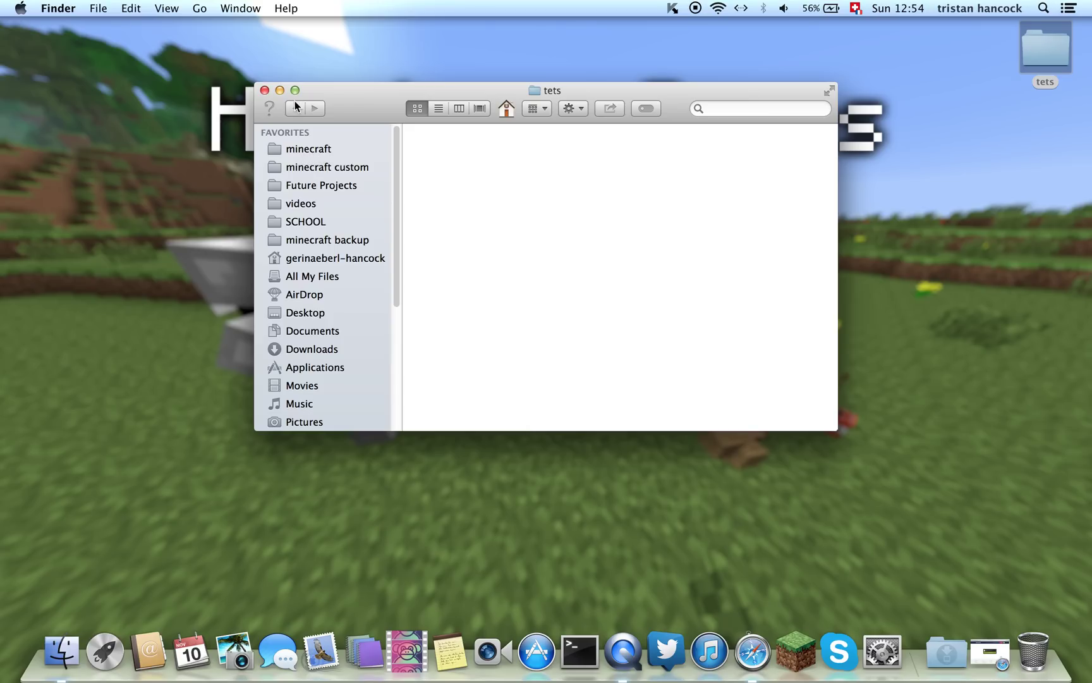
# - Use Go to Folder to navigate to the ~/Library folder
pyautogui.click(340, 63)
pyautogui.click(199, 7)
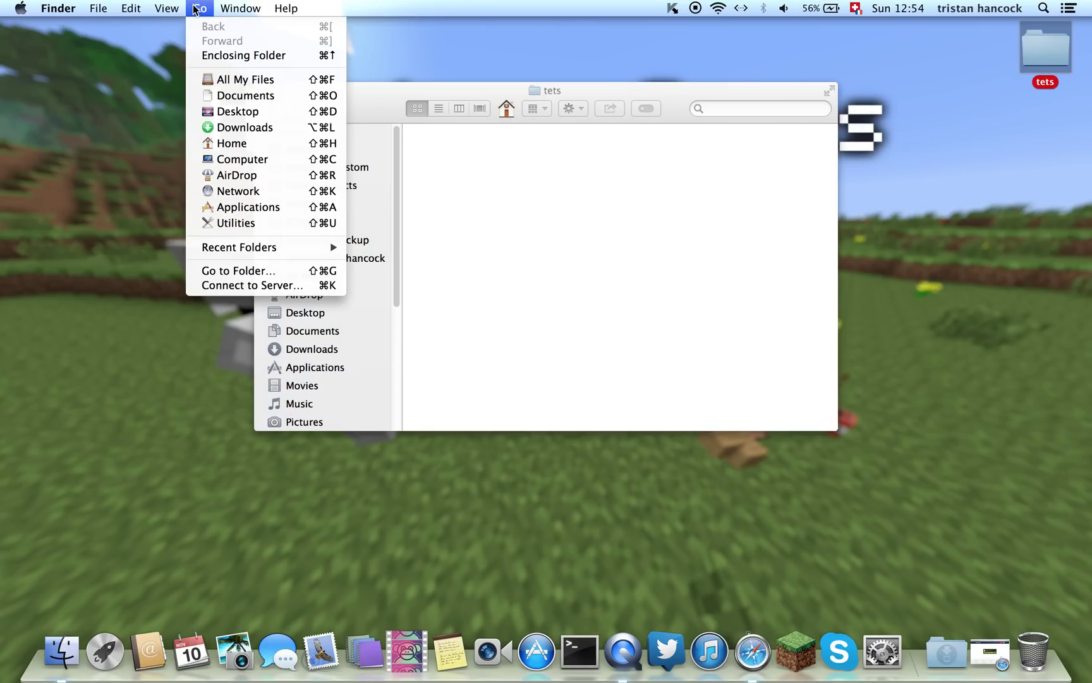
pyautogui.click(244, 270)
pyautogui.click(482, 167)
pyautogui.click(438, 162)
pyautogui.doubleClick(418, 167)
pyautogui.click(419, 166)
pyautogui.doubleClick(433, 167)
pyautogui.write('library')
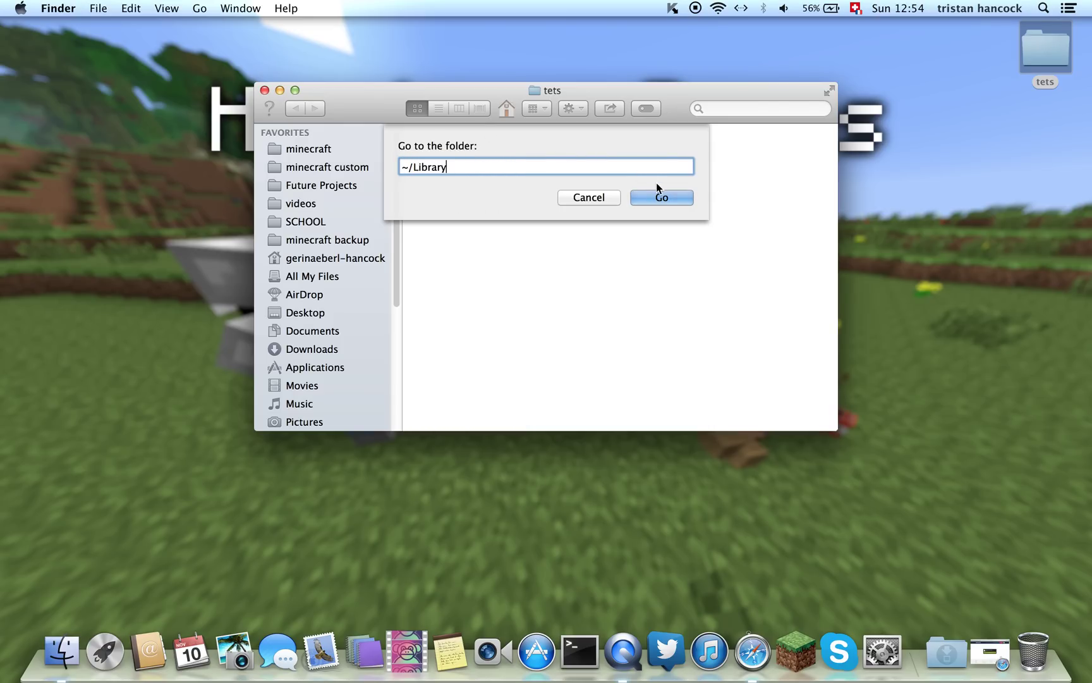
pyautogui.click(665, 191)
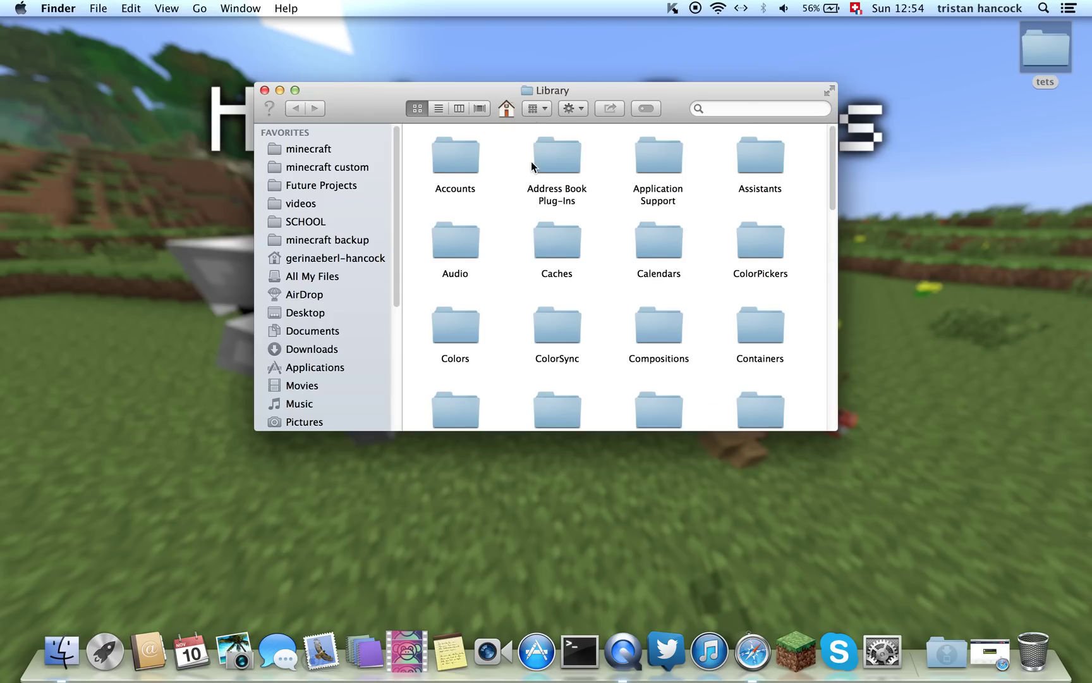
pyautogui.scroll(-1, 680, 153)
# - Open Application Support > minecraft > versions
pyautogui.doubleClick(679, 152)
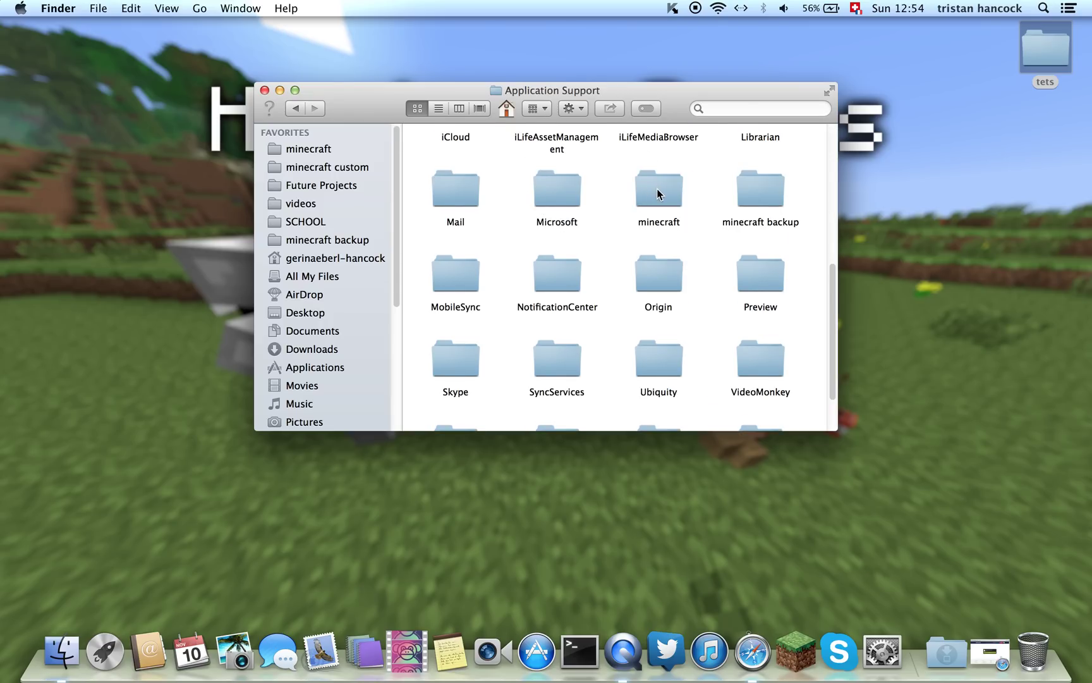
pyautogui.doubleClick(660, 190)
pyautogui.scroll(-5, 569, 236)
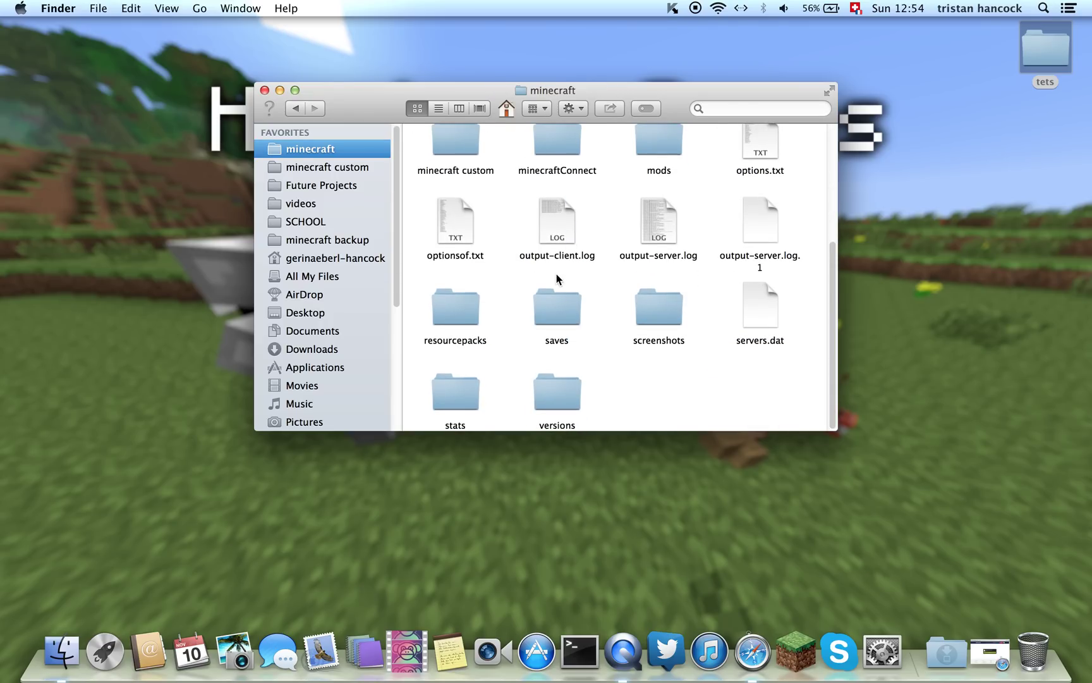
pyautogui.doubleClick(565, 390)
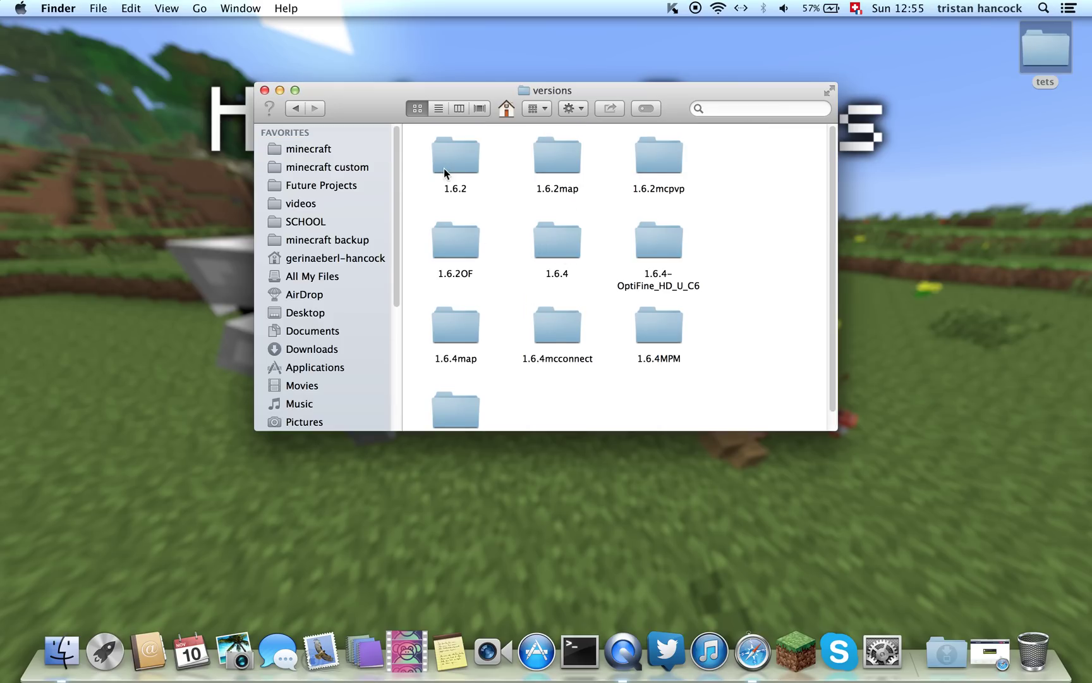
pyautogui.scroll(-2, 535, 230)
pyautogui.scroll(2, 535, 247)
pyautogui.scroll(-1, 534, 247)
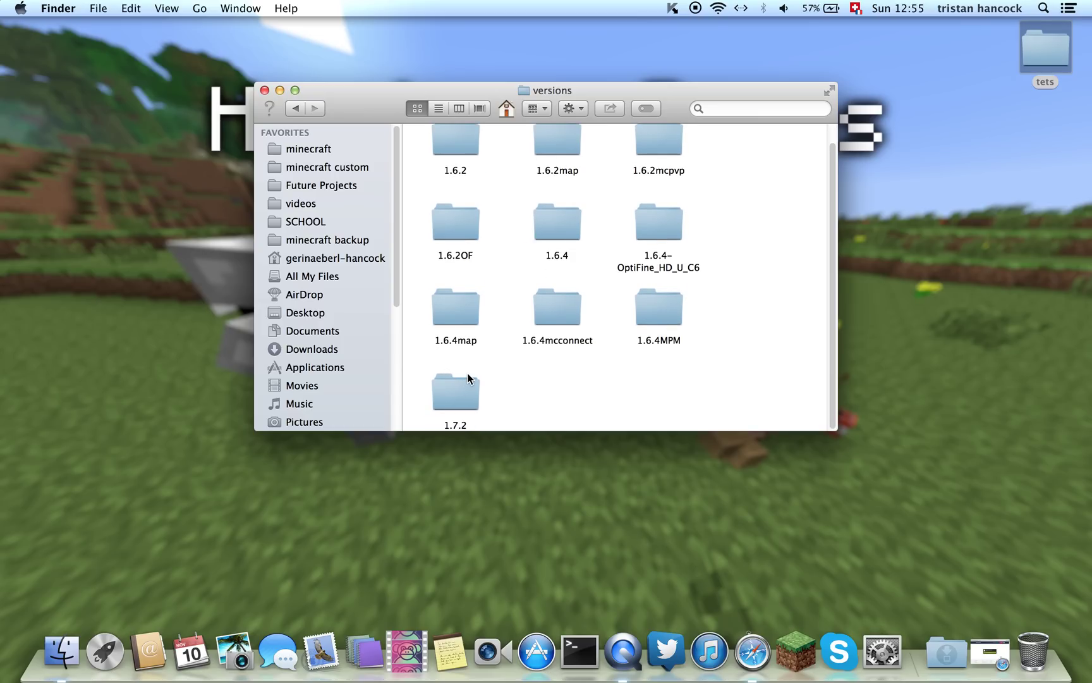
# - Open the 1.7.2 folder, trash 1.7.2 copy.zip and the 1.7.2 copy folder, and empty the Trash
pyautogui.doubleClick(460, 390)
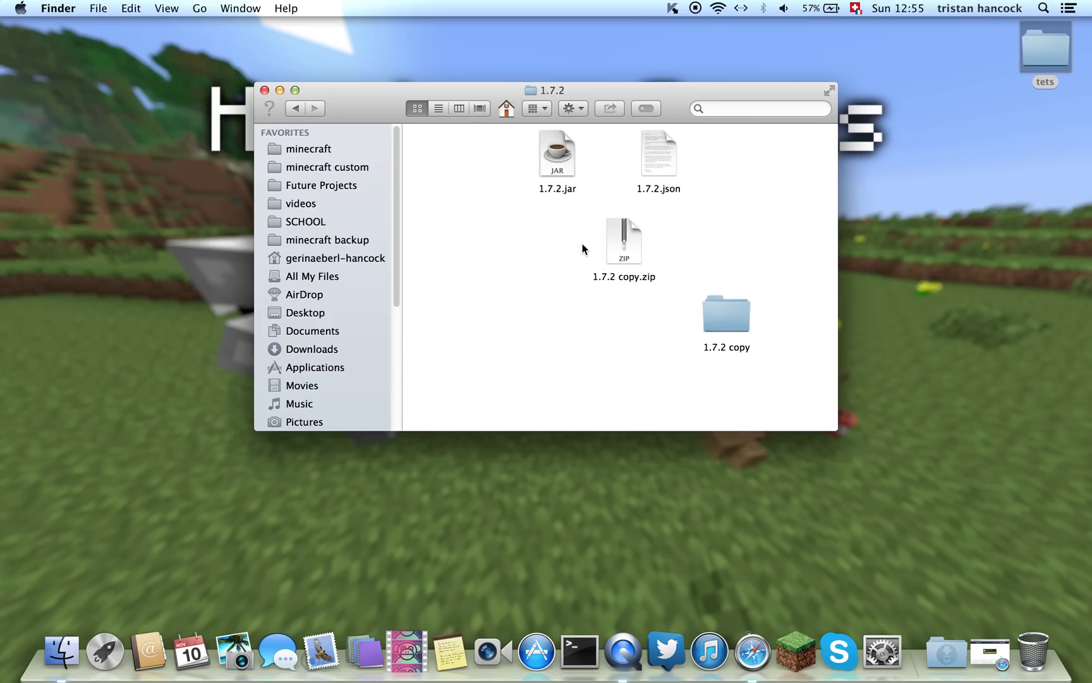
pyautogui.moveTo(580, 236)
pyautogui.mouseDown()
pyautogui.moveTo(765, 328)
pyautogui.moveTo(1029, 649)
pyautogui.mouseUp()
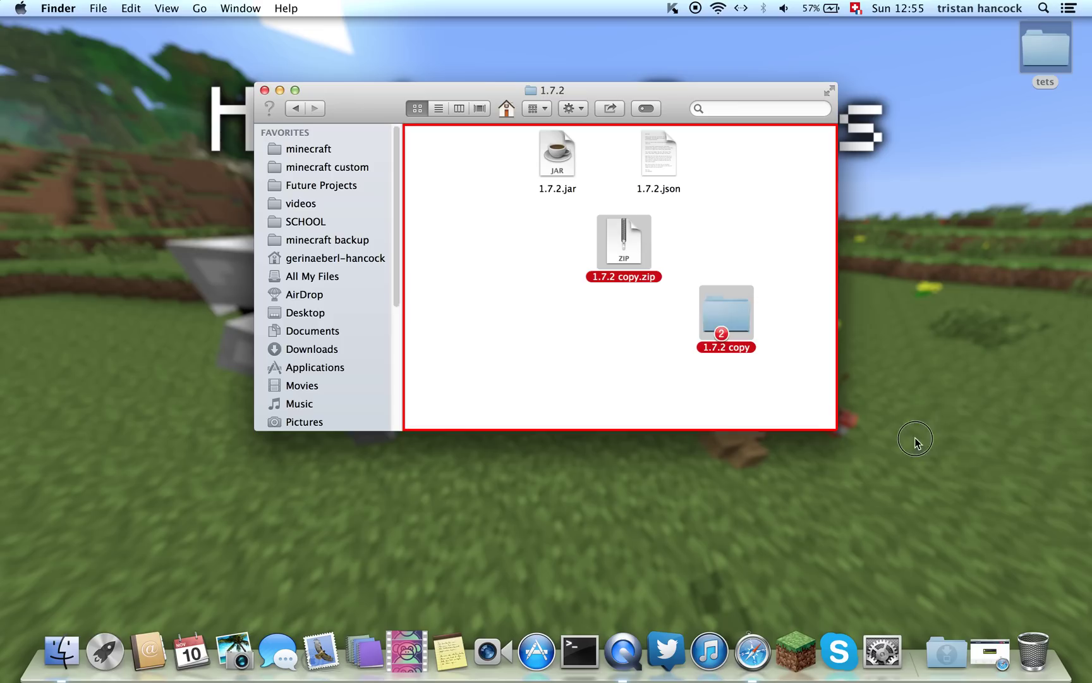
pyautogui.click(1030, 649)
pyautogui.click(945, 67)
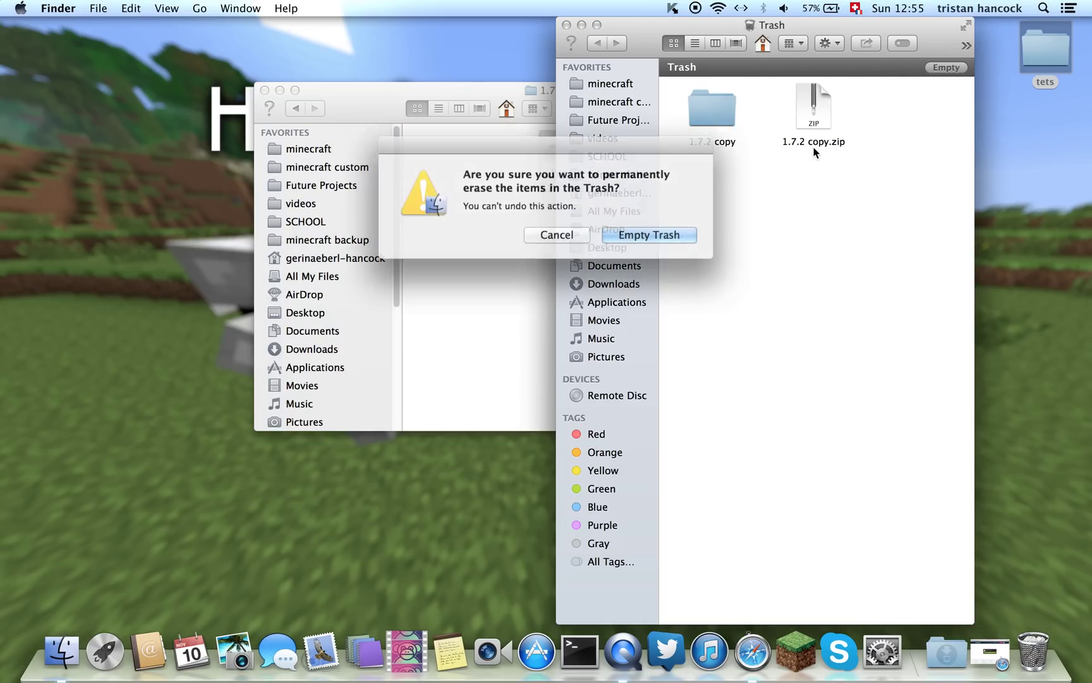
pyautogui.click(636, 234)
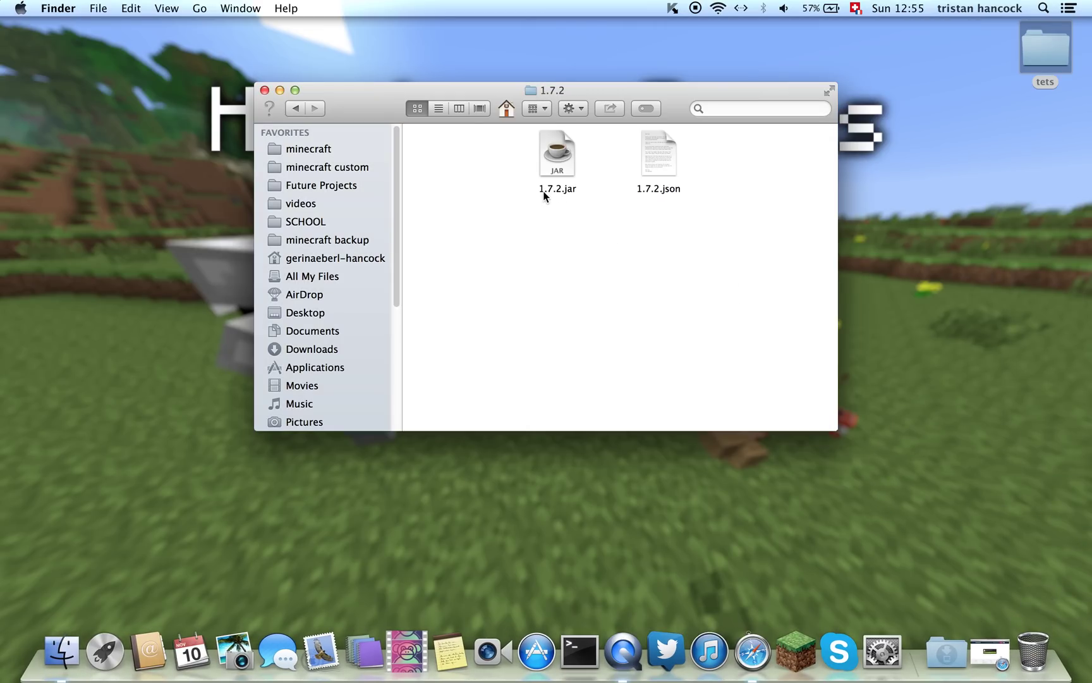
pyautogui.press('ctrl+super+1')
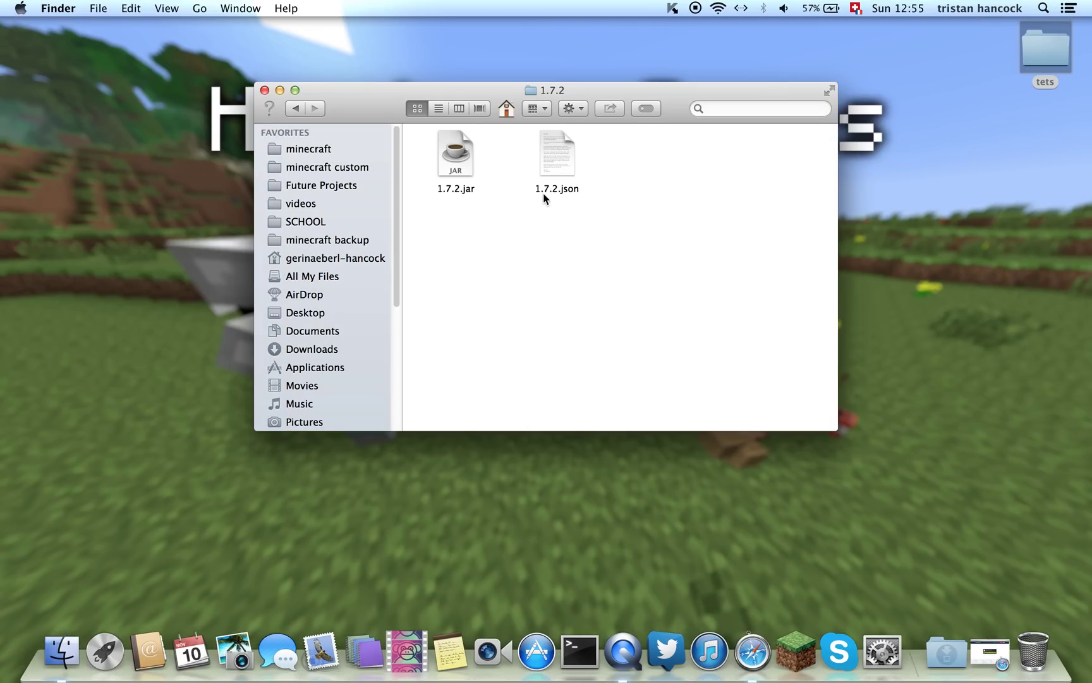
# - Duplicate 1.7.2.jar and rename the copy's extension to .zip, keeping .zip
pyautogui.click(454, 178)
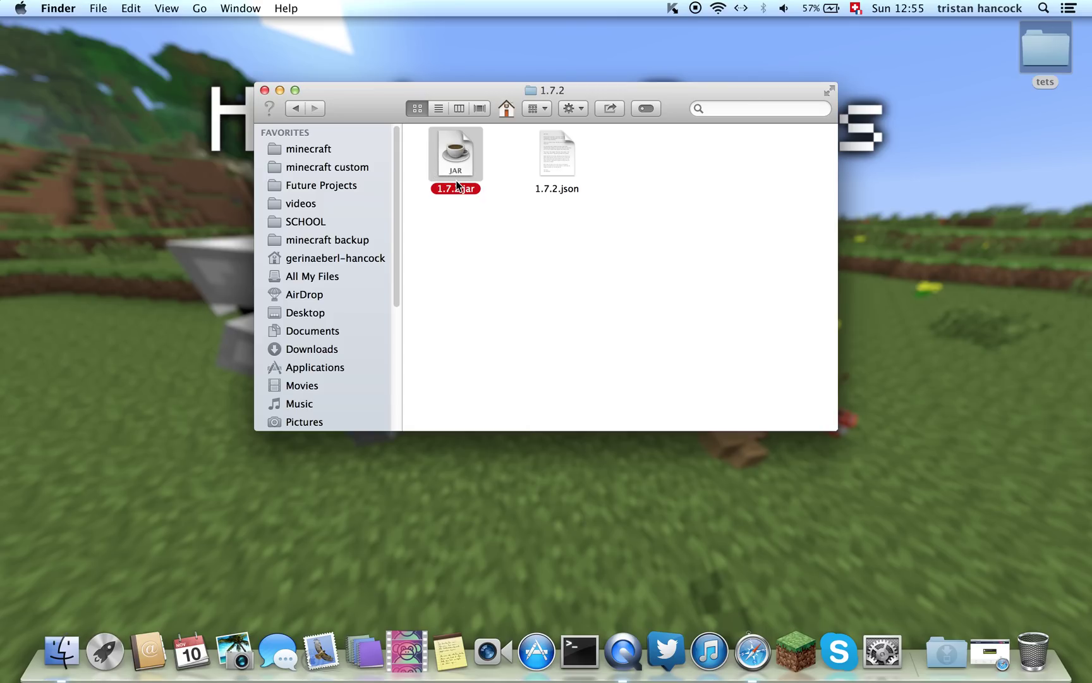
pyautogui.moveTo(455, 183); pyautogui.dragTo(513, 255)
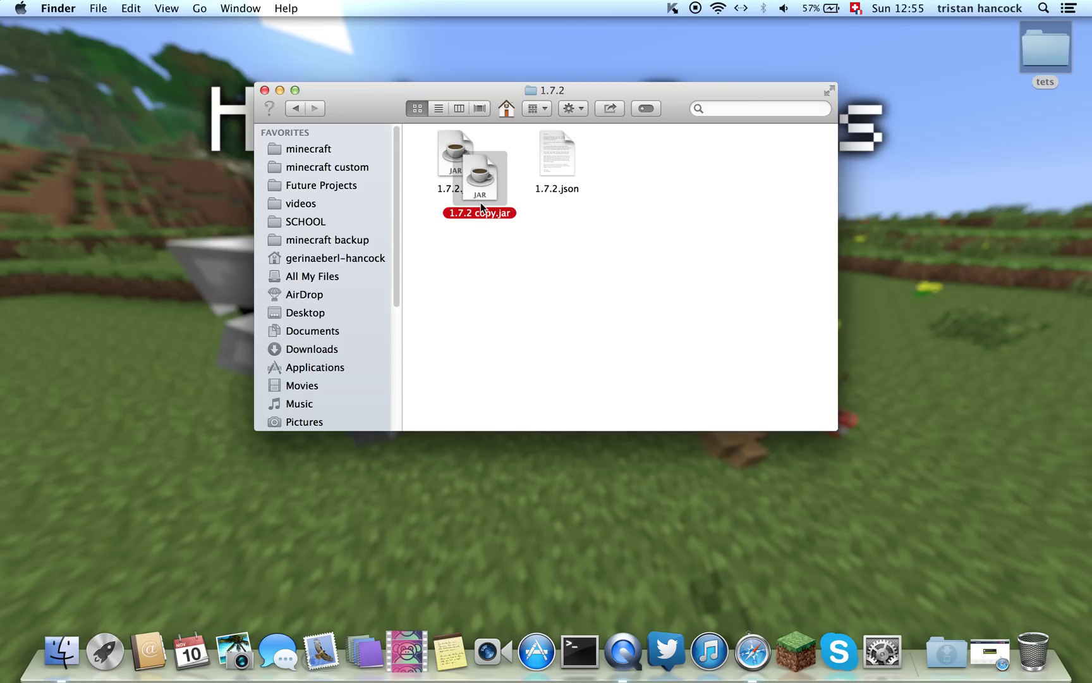
pyautogui.click(512, 252)
pyautogui.doubleClick(515, 254)
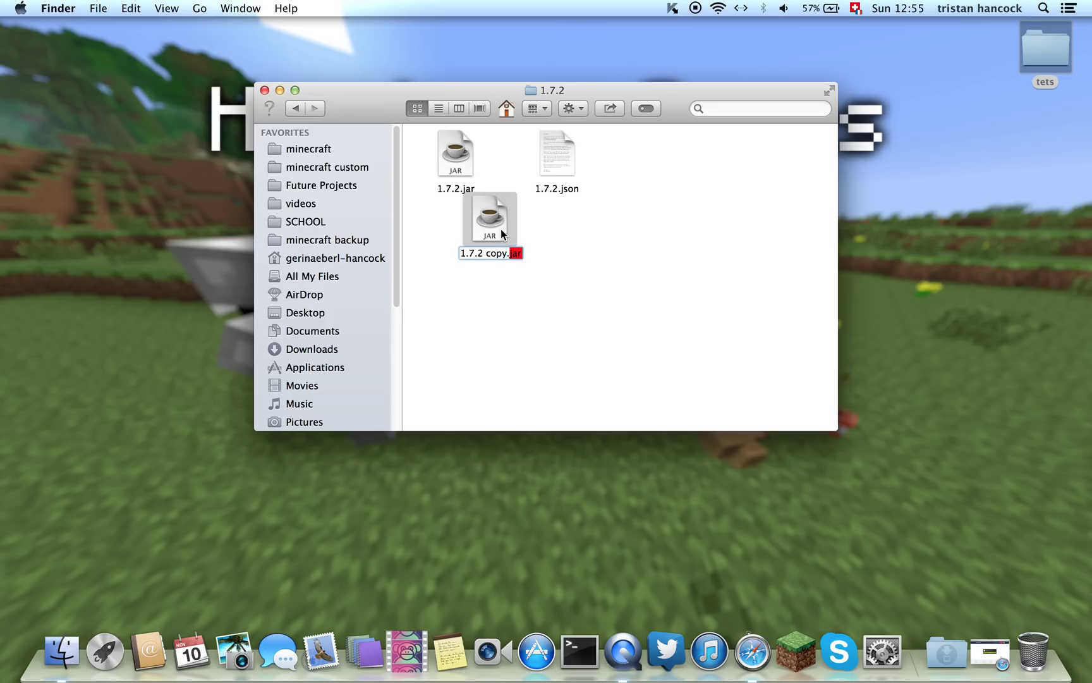
pyautogui.write('zip')
pyautogui.press('Return')
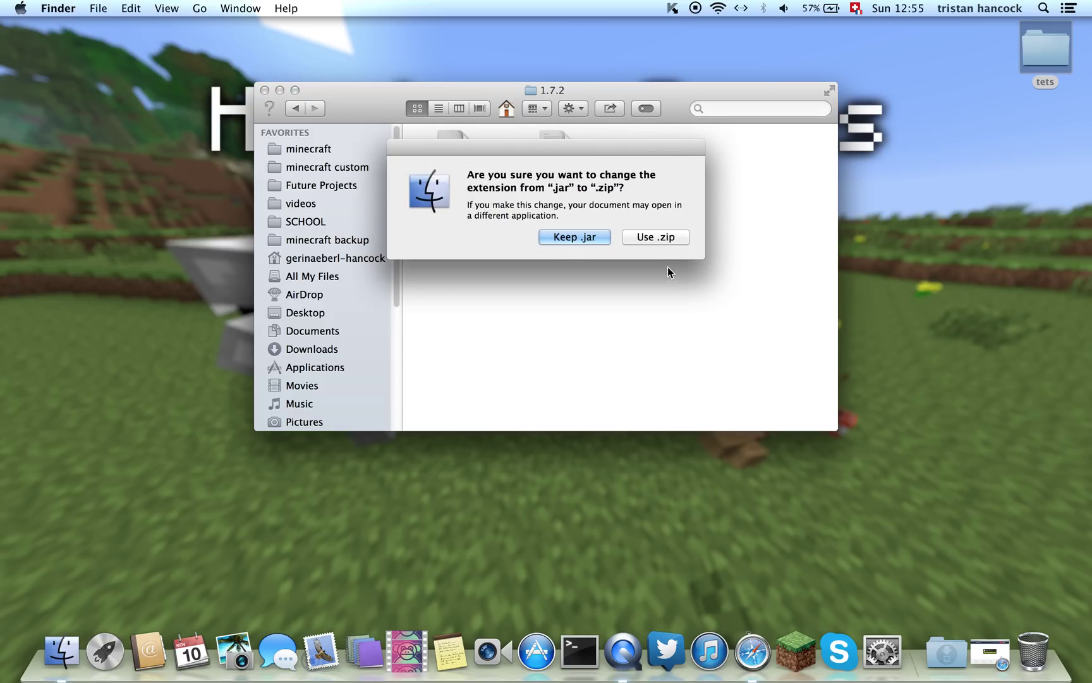
pyautogui.click(655, 240)
# - Extract 1.7.2 copy.zip and open the resulting 1.7.2 copy folder
pyautogui.doubleClick(501, 219)
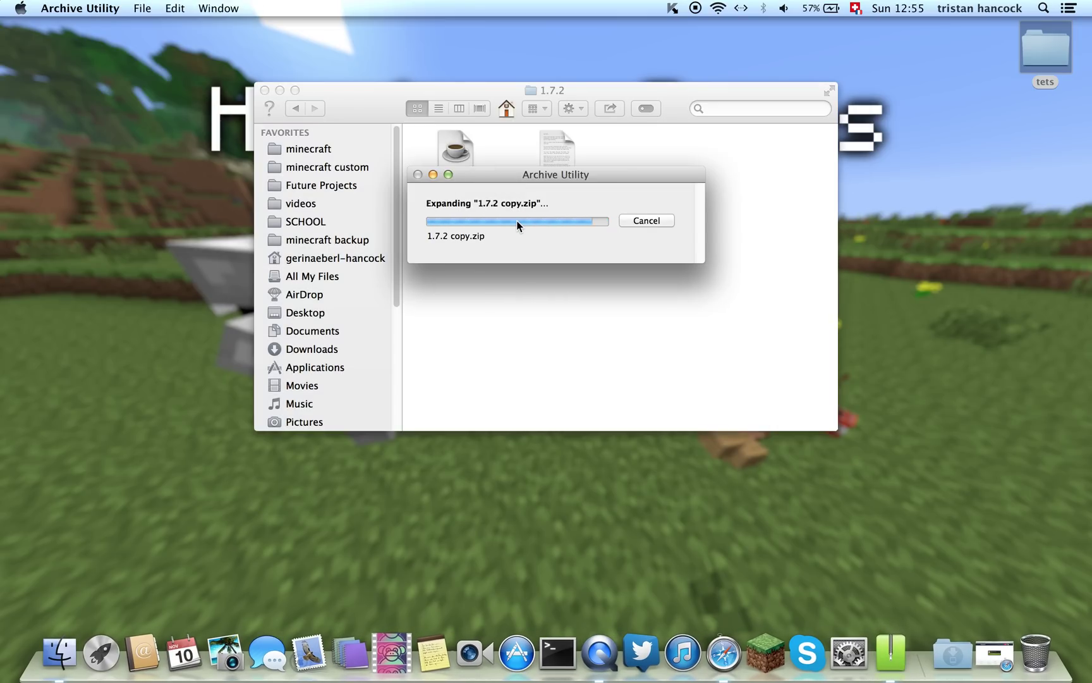
pyautogui.moveTo(515, 221); pyautogui.dragTo(670, 256)
pyautogui.doubleClick(649, 253)
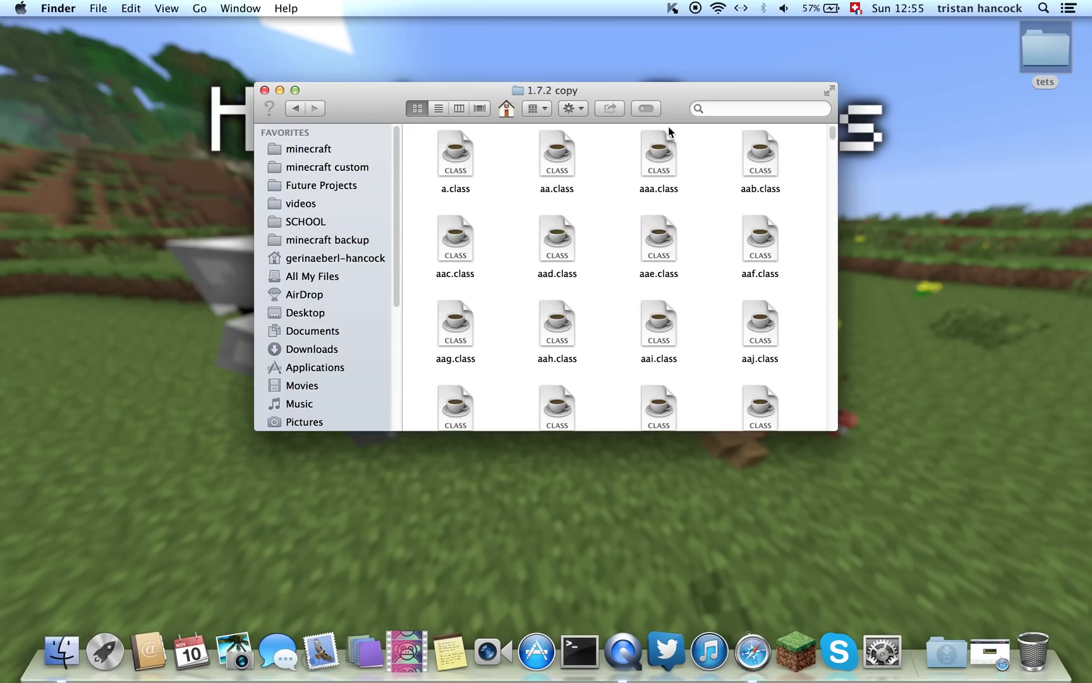
# - Search the 1.7.2 copy folder for 'asset', clear the search and select the assets folder
pyautogui.click(726, 112)
pyautogui.write('asset')
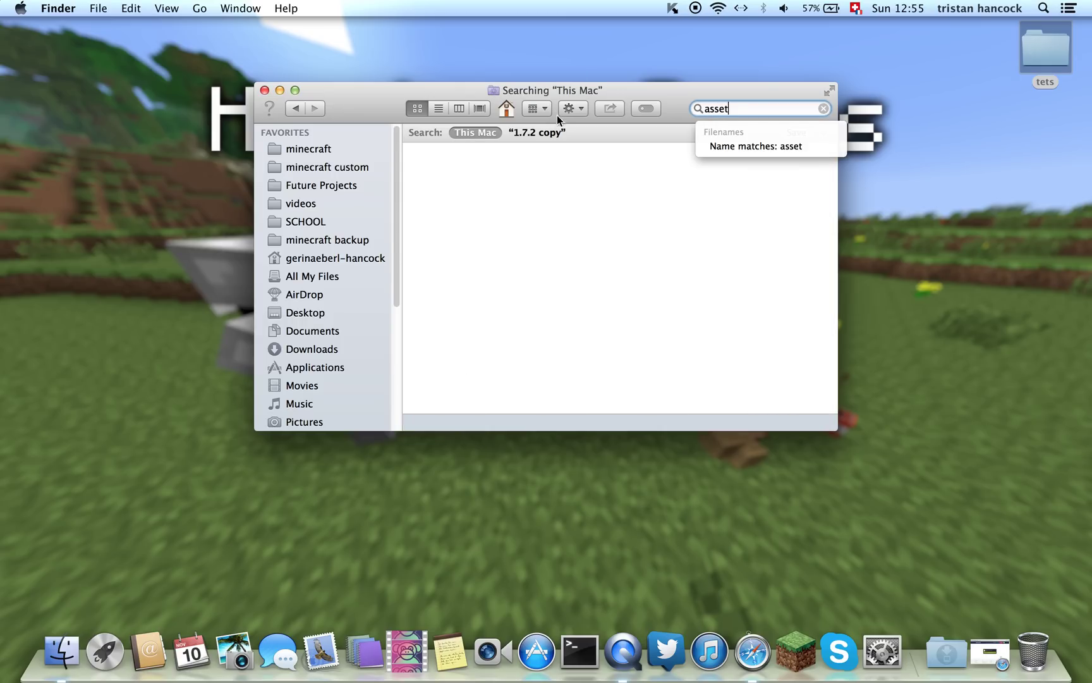
pyautogui.click(558, 133)
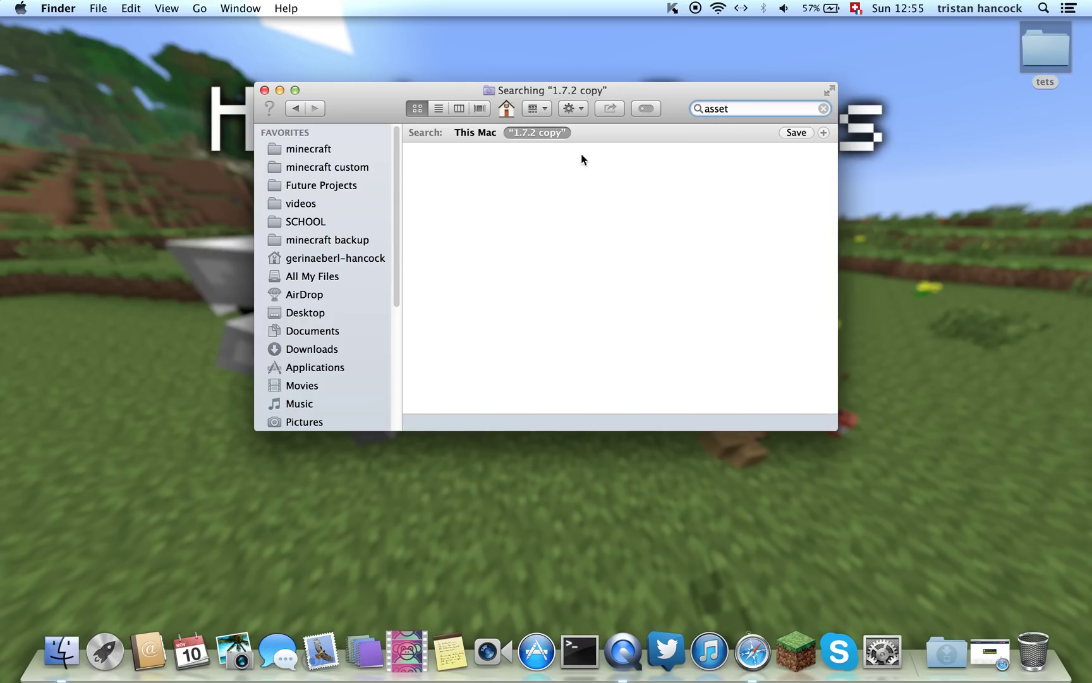
pyautogui.click(470, 133)
pyautogui.click(309, 111)
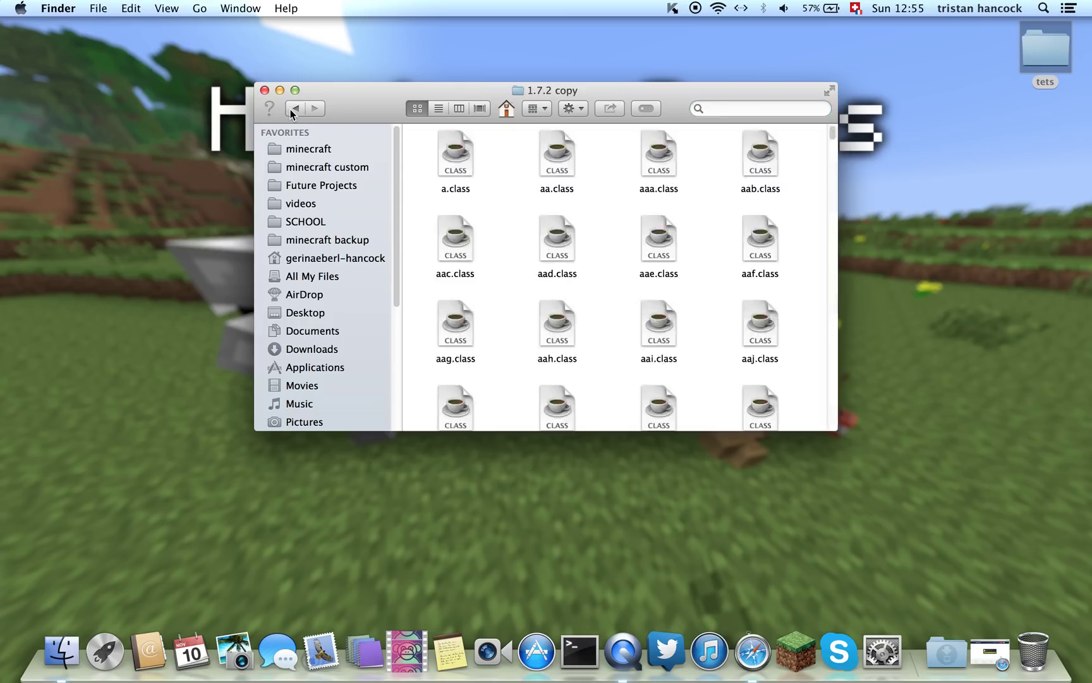
pyautogui.scroll(-2, 509, 172)
pyautogui.scroll(-5, 512, 170)
pyautogui.scroll(-5, 515, 169)
pyautogui.scroll(-5, 536, 182)
pyautogui.scroll(-5, 537, 183)
pyautogui.scroll(-2, 537, 183)
pyautogui.scroll(-5, 537, 182)
pyautogui.scroll(-10, 536, 182)
pyautogui.scroll(-10, 537, 182)
pyautogui.scroll(-10, 538, 185)
pyautogui.scroll(-10, 538, 185)
pyautogui.scroll(-10, 538, 183)
pyautogui.scroll(-3, 536, 183)
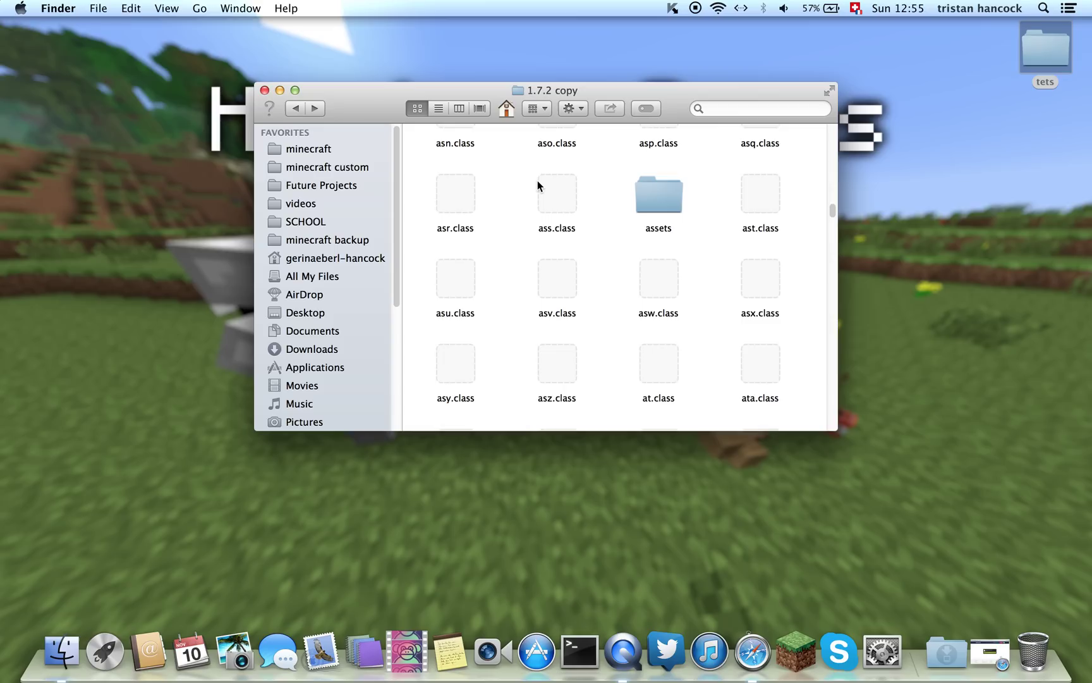
pyautogui.click(659, 184)
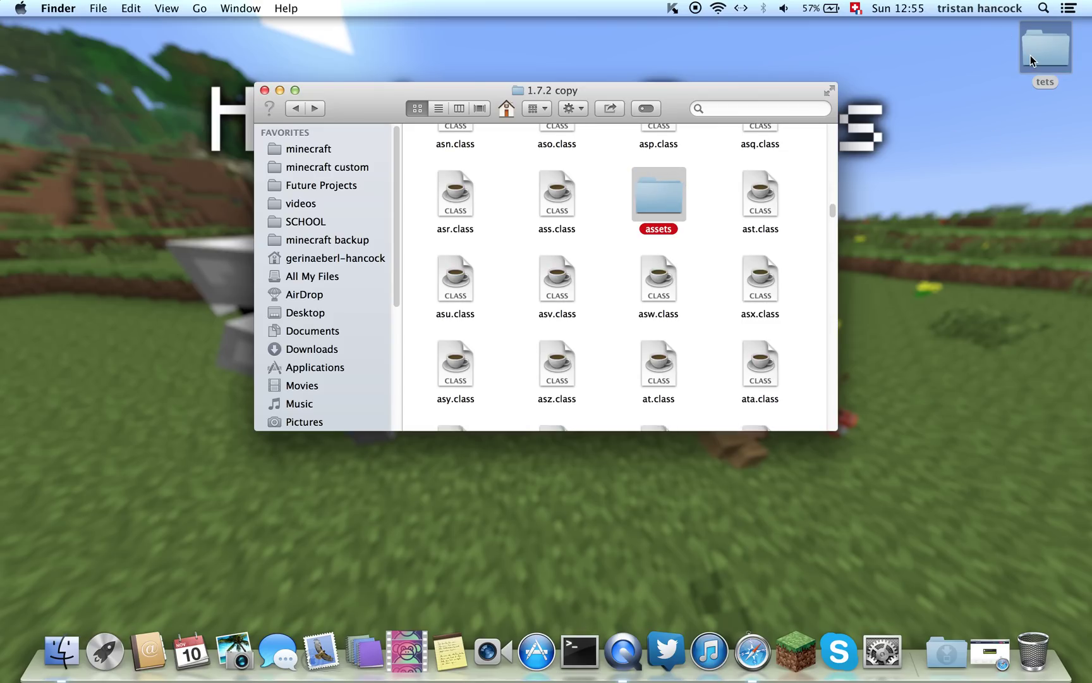
# - Copy assets into the tets folder, close the tets window and centre the 1.7.2 copy window
pyautogui.moveTo(1031, 55); pyautogui.dragTo(541, 214)
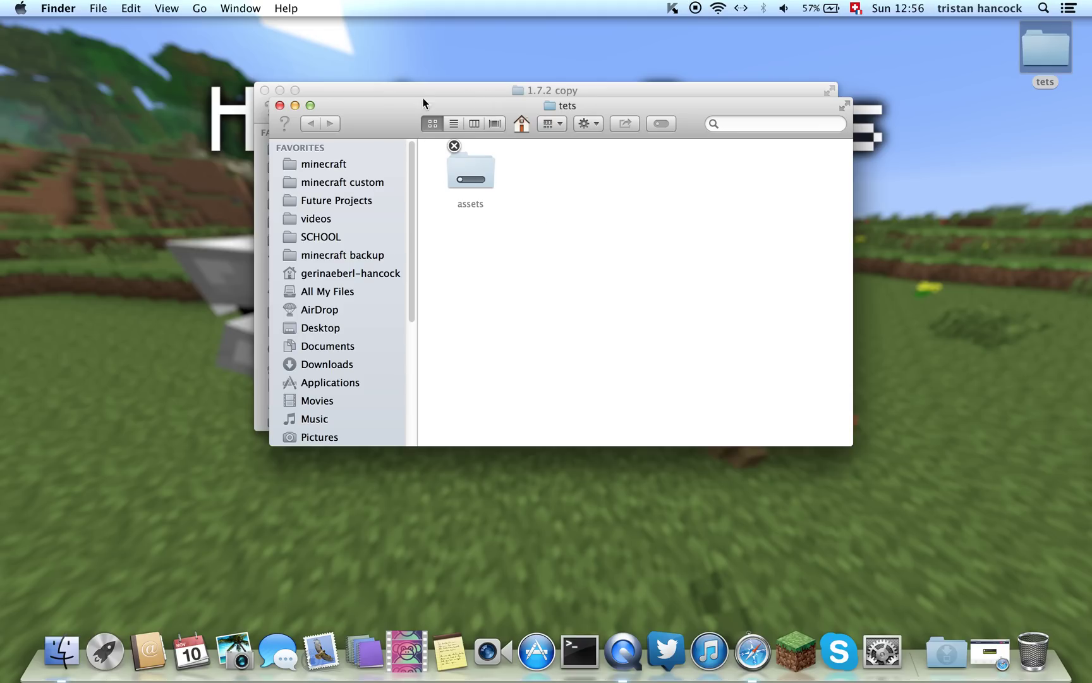
pyautogui.moveTo(386, 118); pyautogui.dragTo(539, 135)
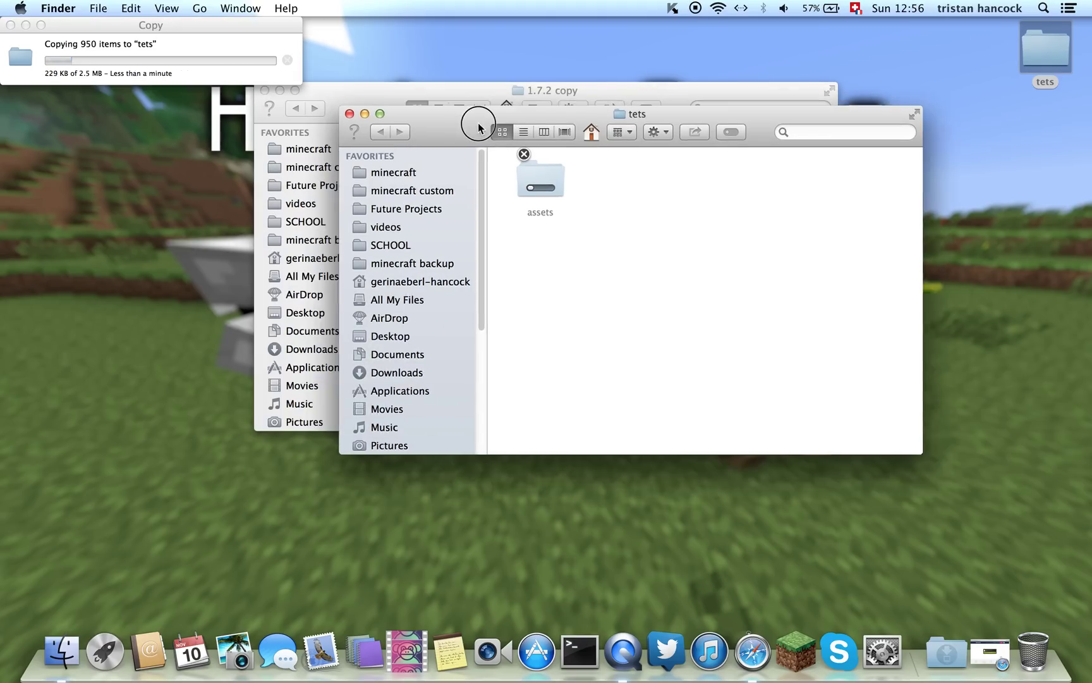
pyautogui.click(432, 122)
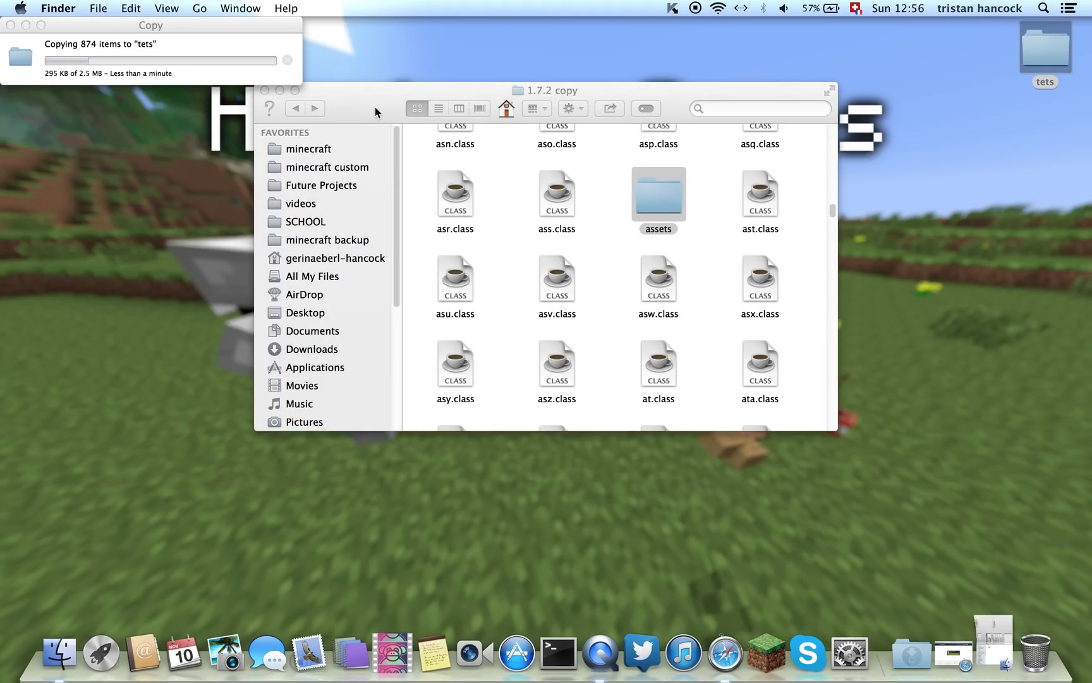
pyautogui.moveTo(375, 107); pyautogui.dragTo(440, 145)
pyautogui.scroll(-5, 589, 258)
pyautogui.scroll(-10, 589, 259)
pyautogui.scroll(-5, 588, 259)
pyautogui.scroll(-15, 598, 244)
pyautogui.scroll(-10, 604, 223)
pyautogui.scroll(-10, 610, 205)
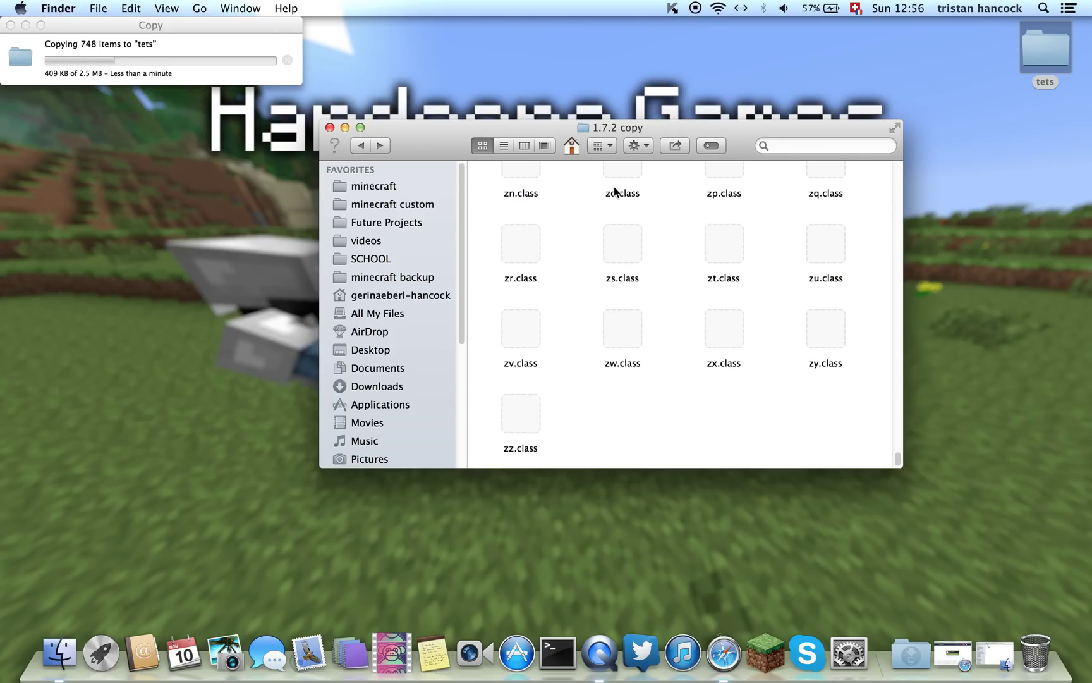
pyautogui.scroll(10, 618, 211)
pyautogui.scroll(10, 618, 212)
pyautogui.scroll(10, 618, 211)
pyautogui.scroll(2, 618, 211)
pyautogui.scroll(-2, 618, 214)
pyautogui.scroll(-5, 617, 214)
pyautogui.scroll(-10, 618, 213)
pyautogui.scroll(-10, 618, 214)
pyautogui.scroll(-2, 618, 216)
pyautogui.scroll(-5, 618, 216)
pyautogui.scroll(-2, 618, 216)
pyautogui.scroll(10, 618, 213)
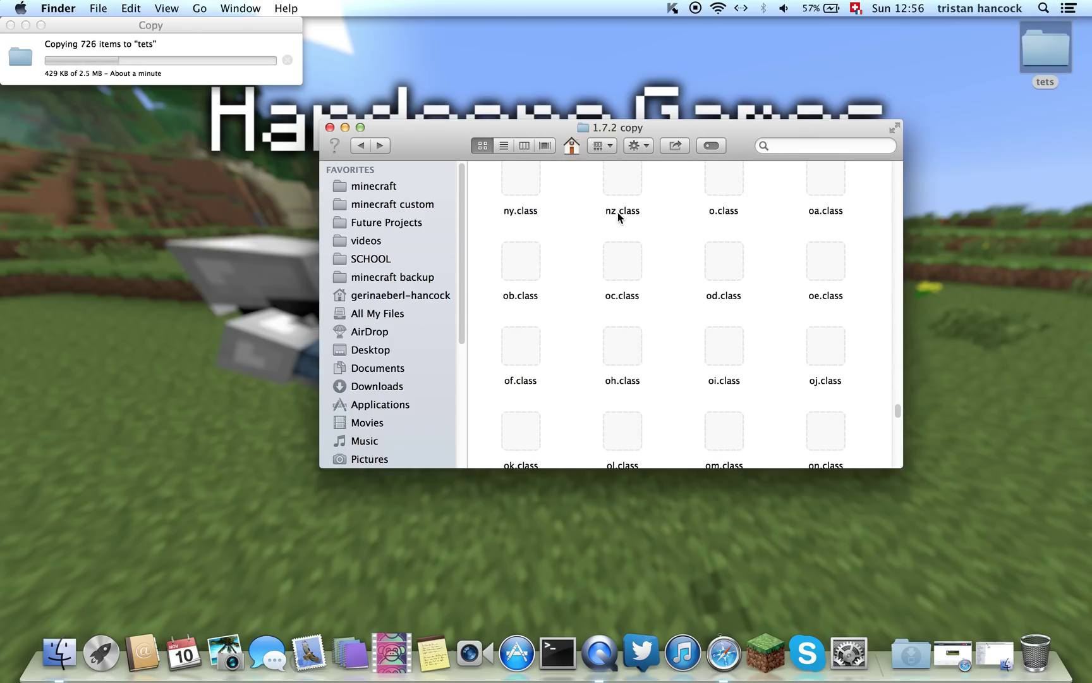
pyautogui.scroll(-3, 618, 212)
pyautogui.scroll(-10, 618, 213)
pyautogui.scroll(-5, 617, 213)
pyautogui.scroll(1, 617, 212)
pyautogui.scroll(1, 618, 213)
pyautogui.scroll(10, 617, 213)
pyautogui.scroll(10, 617, 211)
pyautogui.scroll(2, 617, 212)
pyautogui.scroll(-2, 617, 212)
pyautogui.scroll(-10, 618, 212)
pyautogui.scroll(-2, 617, 212)
pyautogui.scroll(-3, 618, 212)
pyautogui.scroll(-3, 618, 212)
pyautogui.scroll(-5, 619, 212)
pyautogui.scroll(-10, 618, 212)
pyautogui.scroll(-5, 619, 212)
pyautogui.scroll(-2, 618, 212)
pyautogui.scroll(5, 619, 218)
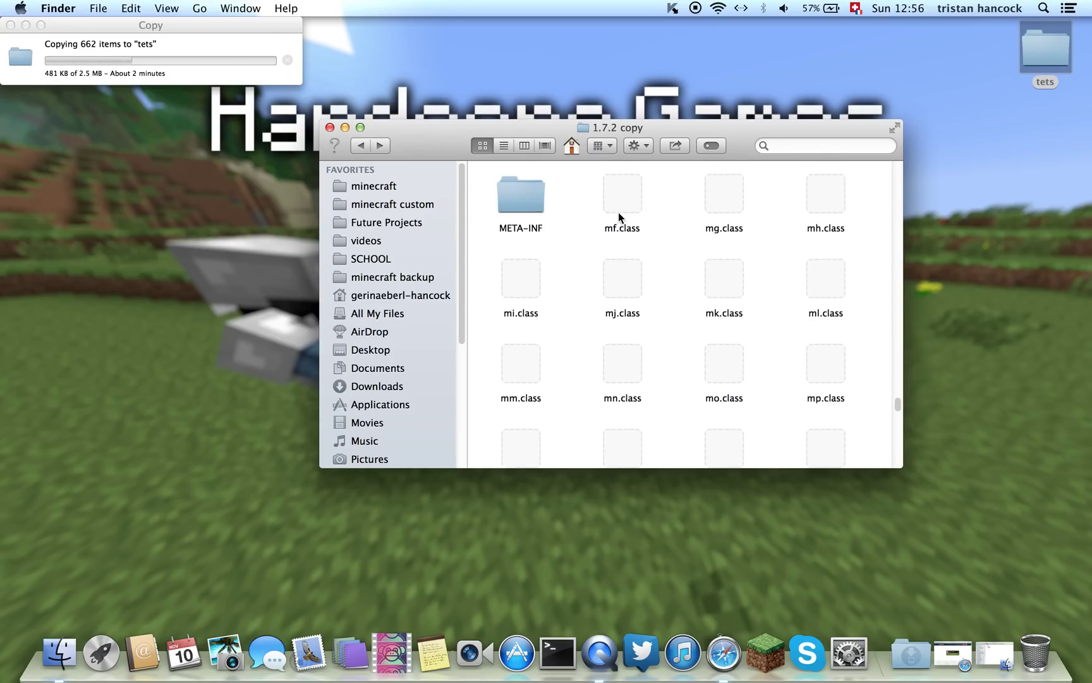
pyautogui.scroll(1, 619, 218)
pyautogui.scroll(5, 619, 218)
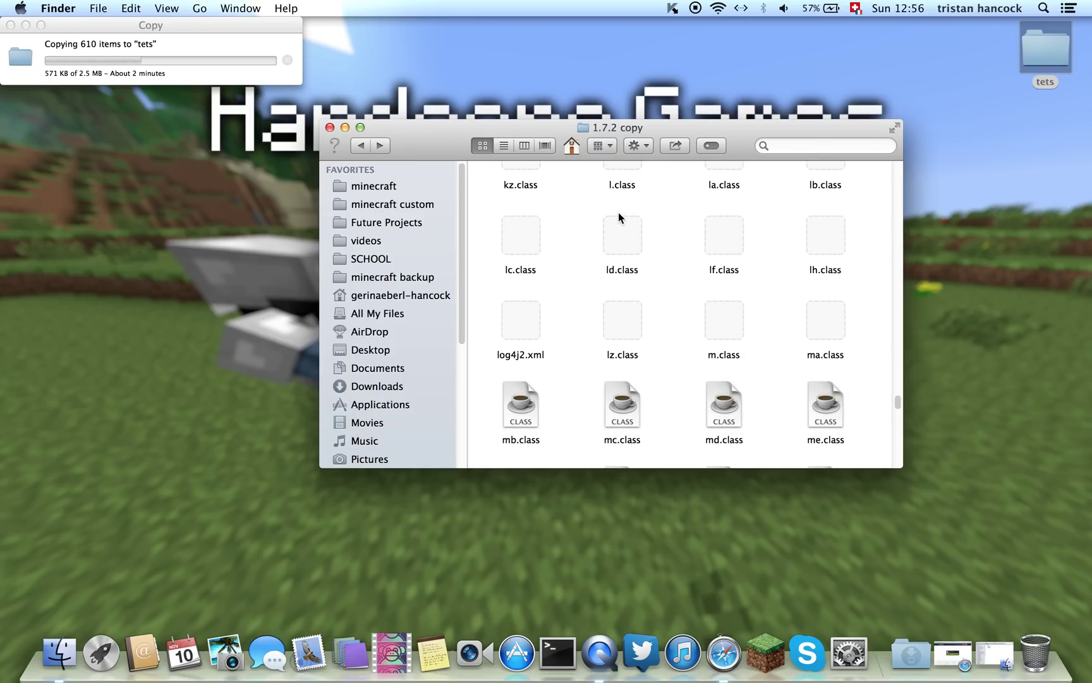
pyautogui.scroll(1, 618, 212)
pyautogui.scroll(-1, 618, 212)
pyautogui.scroll(-2, 618, 212)
pyautogui.scroll(-2, 618, 211)
pyautogui.scroll(-2, 618, 212)
pyautogui.scroll(-5, 676, 253)
pyautogui.scroll(-1, 676, 253)
pyautogui.scroll(-2, 724, 298)
# - Copy pack.png from 1.7.2 copy and paste it into the tets folder beside assets
pyautogui.click(524, 379)
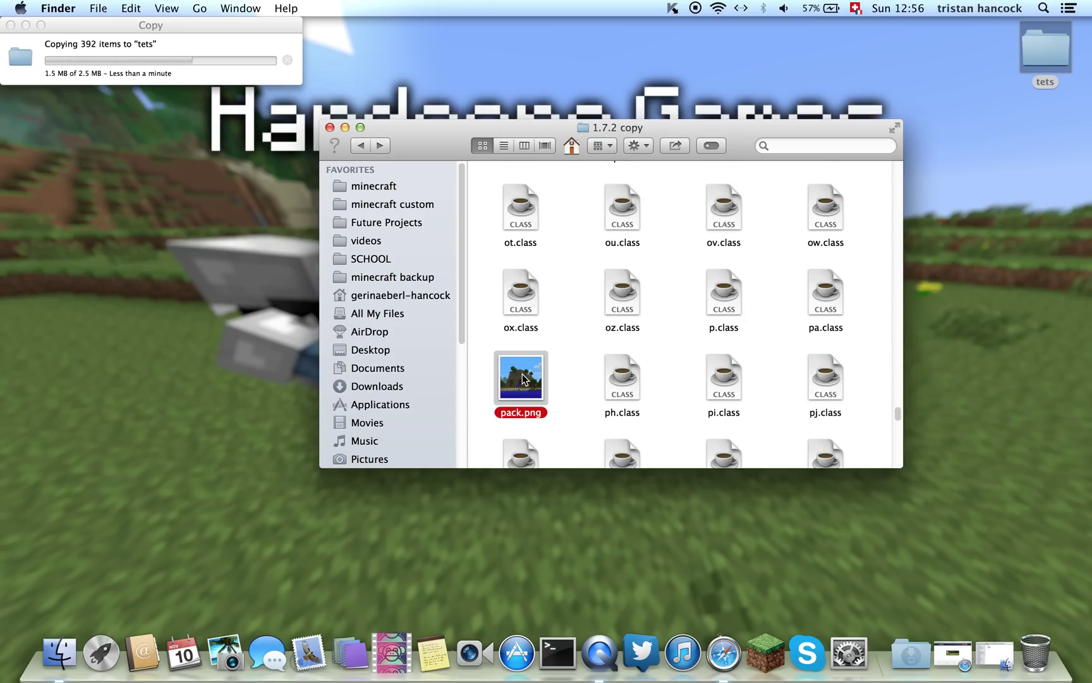
pyautogui.press('super+c')
pyautogui.doubleClick(1046, 66)
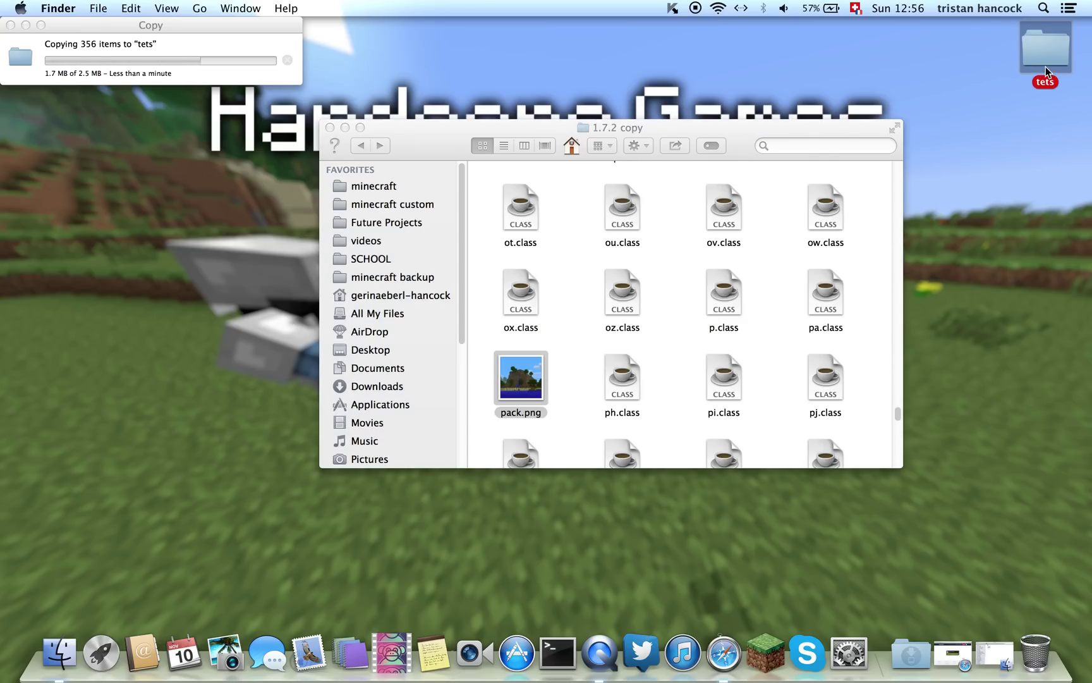
pyautogui.press('super+v')
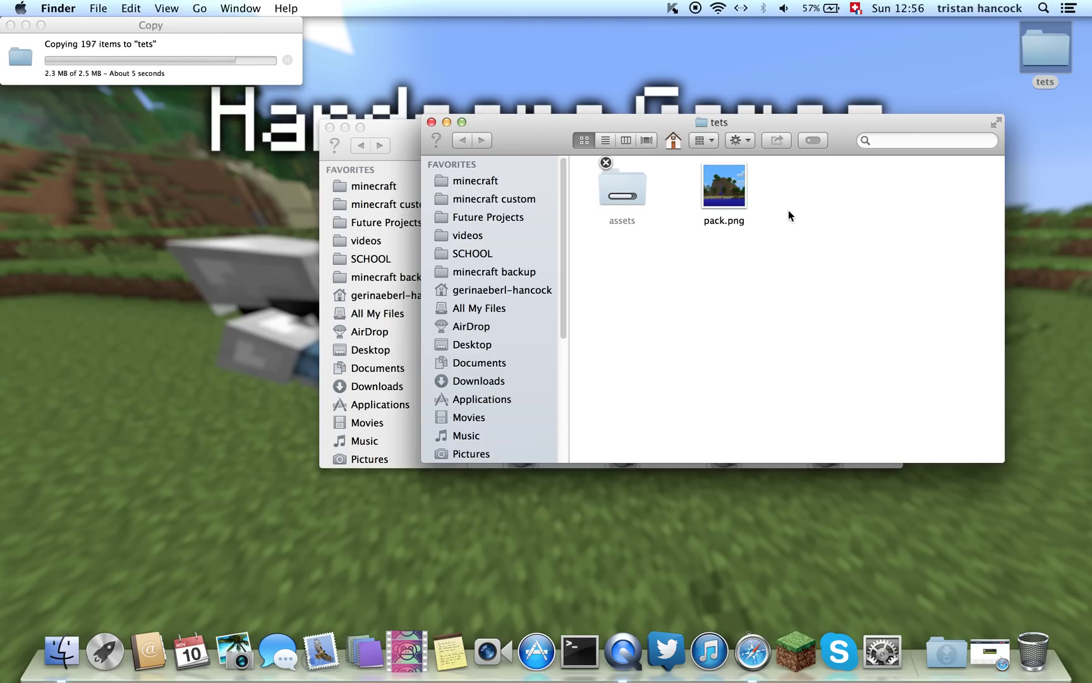
# - Move the tets window lower and bring the 1.7.2 copy window to the front
pyautogui.click(496, 122)
pyautogui.moveTo(496, 122); pyautogui.dragTo(503, 229)
pyautogui.click(564, 217)
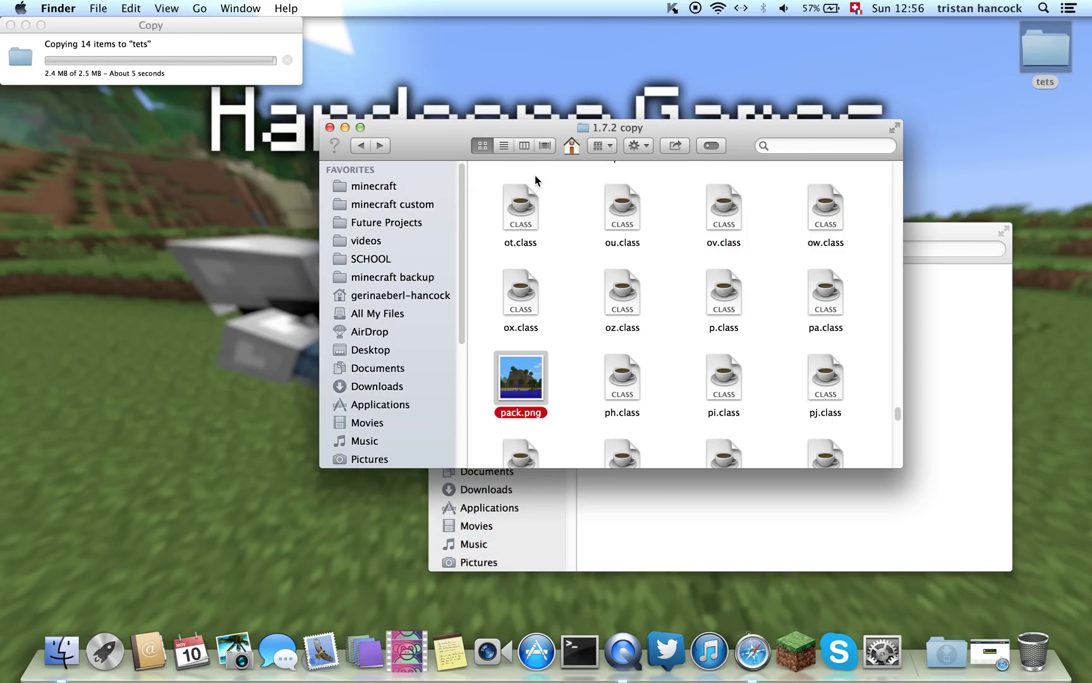
pyautogui.click(942, 228)
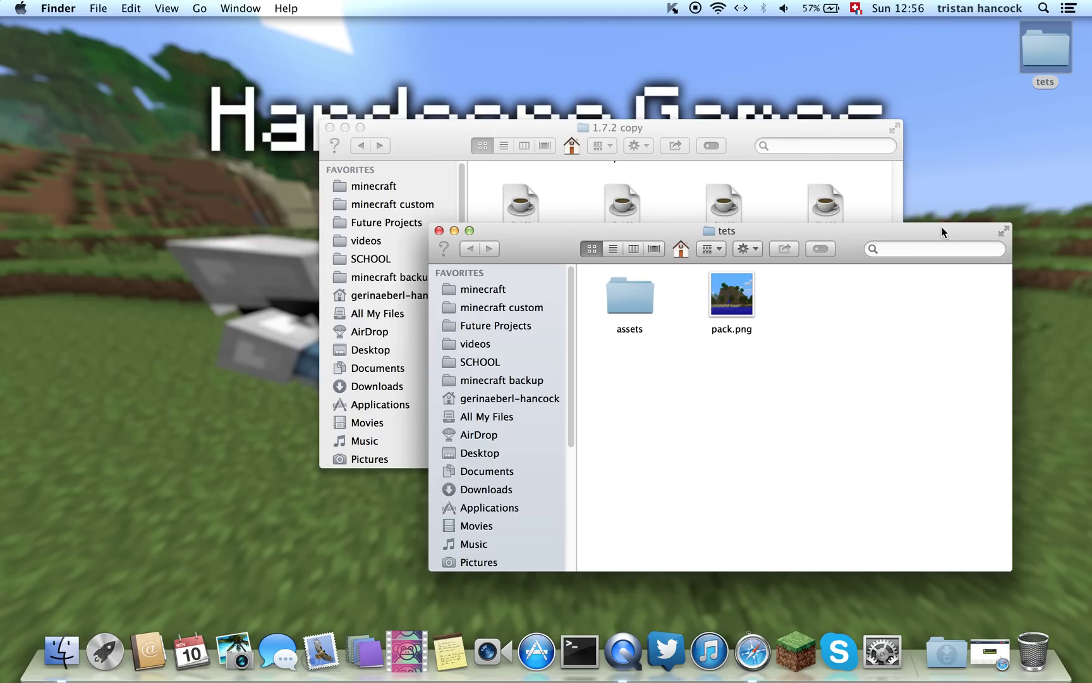
pyautogui.click(445, 221)
# - Go back up to the versions folder and peek into the 1.6.4 version folder
pyautogui.click(365, 146)
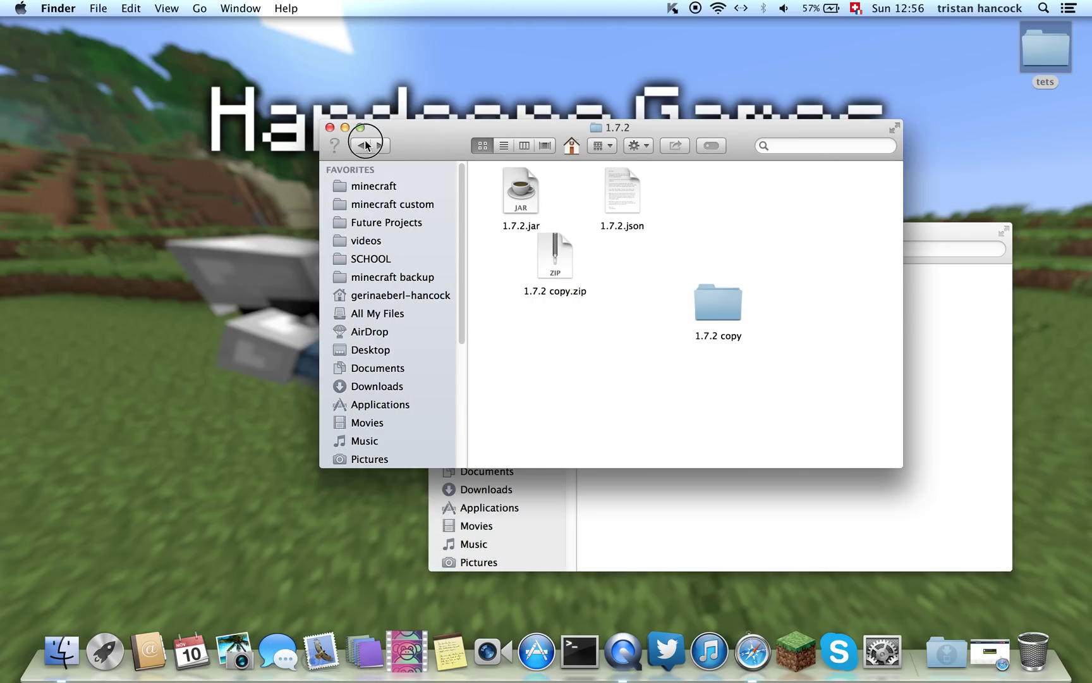
pyautogui.click(636, 264)
pyautogui.doubleClick(637, 263)
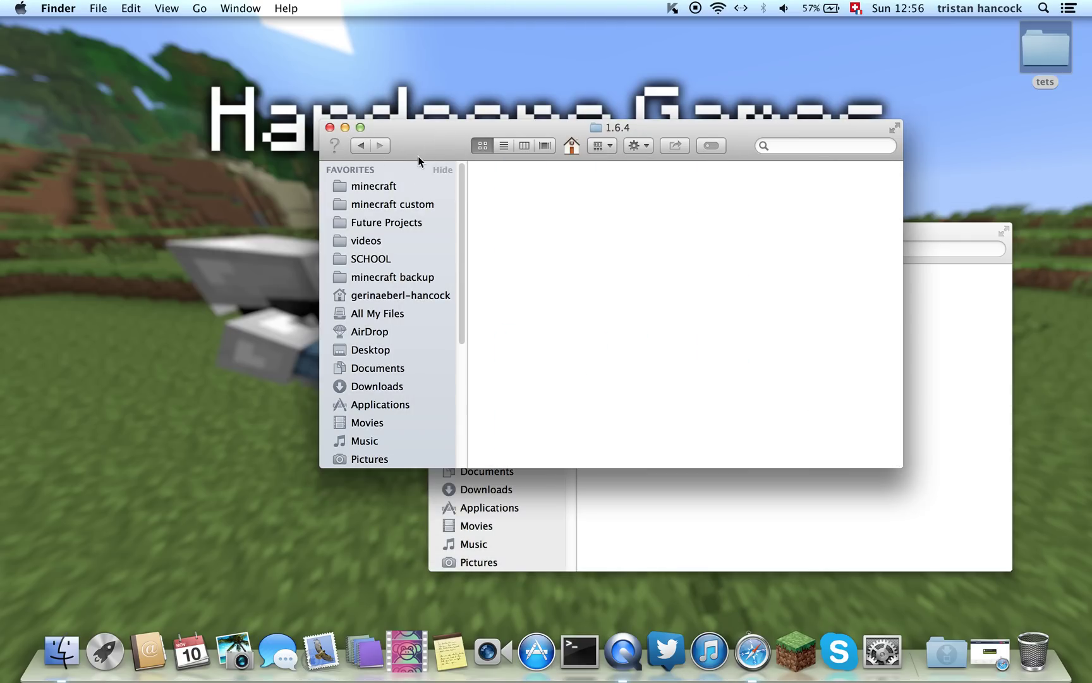
pyautogui.click(362, 147)
pyautogui.doubleClick(612, 252)
pyautogui.moveTo(350, 145); pyautogui.dragTo(351, 141)
pyautogui.click(369, 148)
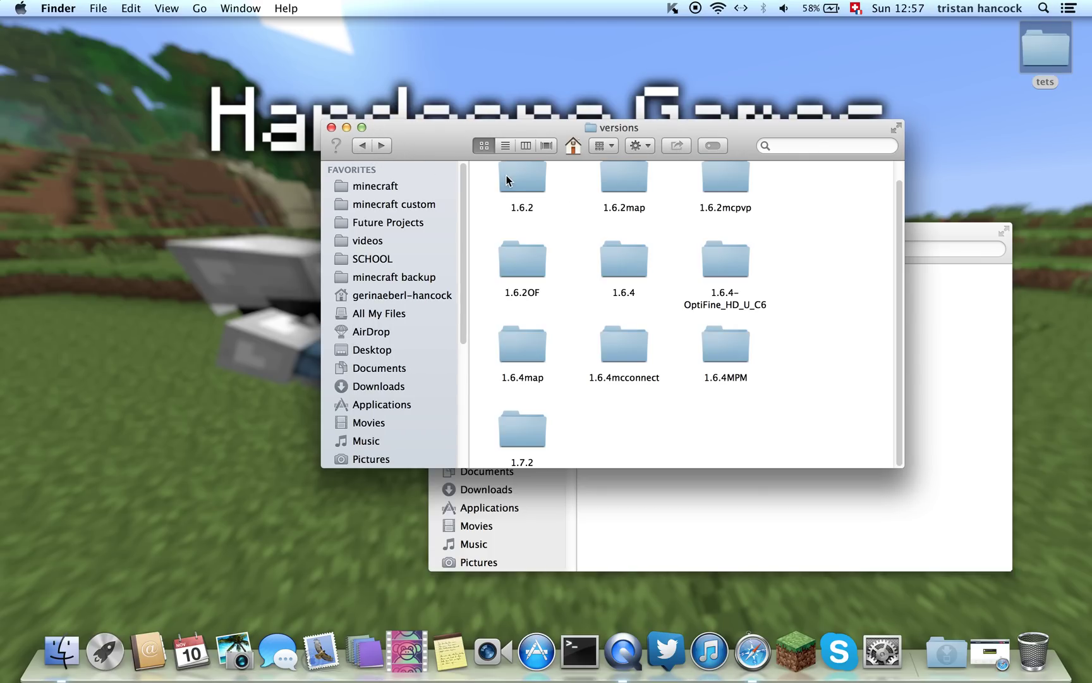
# - Look inside the 1.6.2, 1.6.4map and 1.6.4mcconnect folders, returning to versions each time
pyautogui.doubleClick(510, 178)
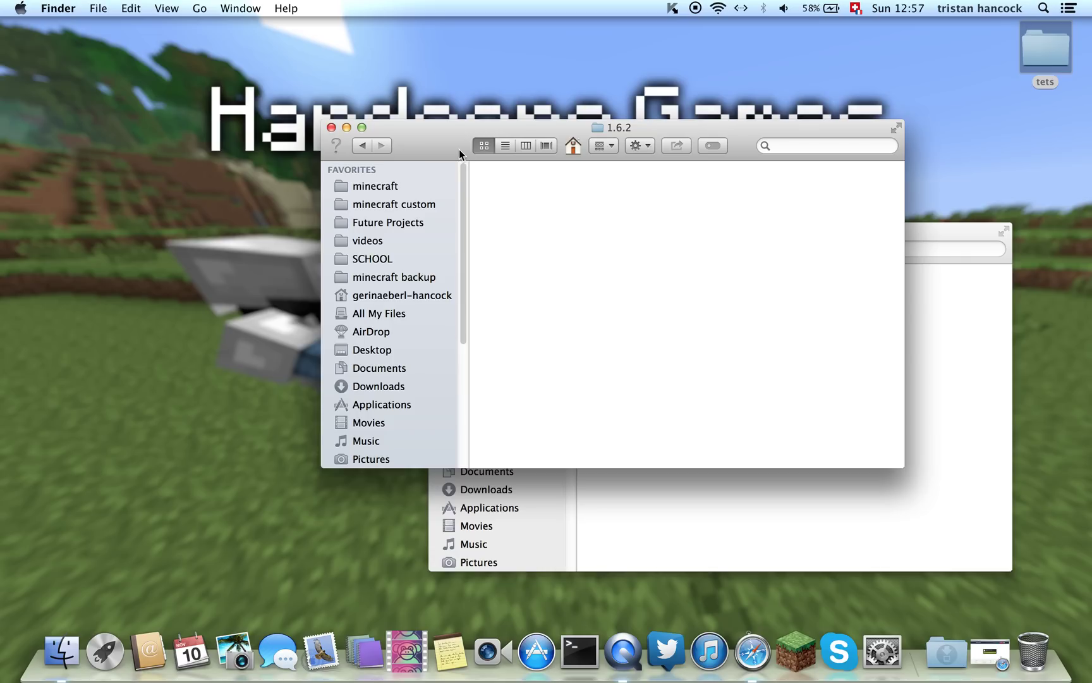
pyautogui.click(364, 144)
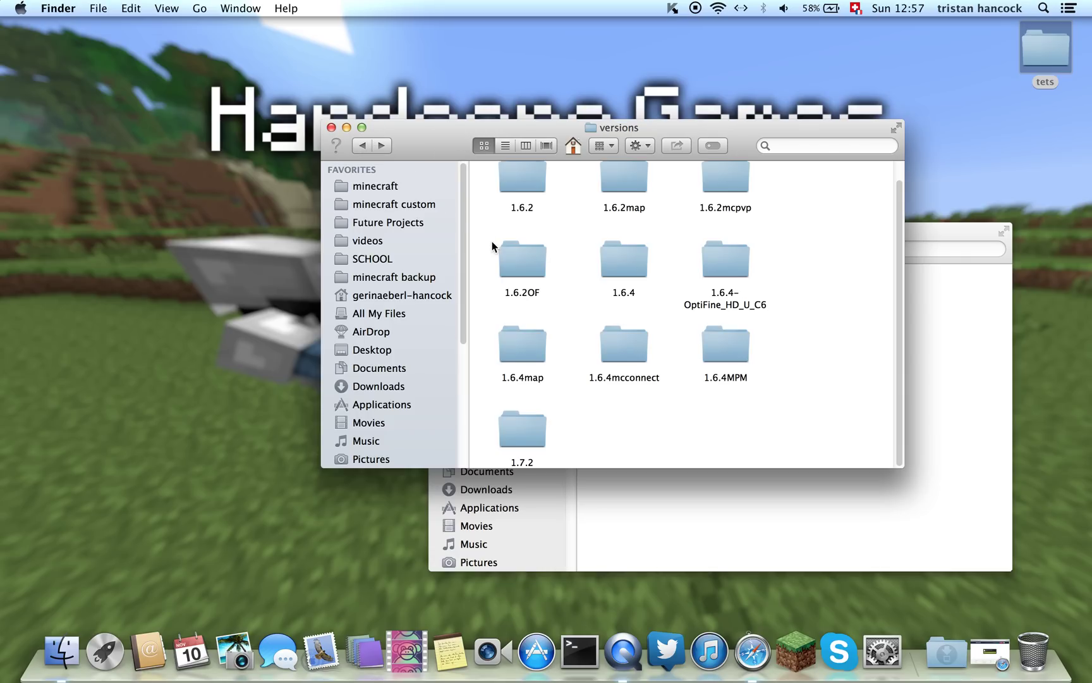
pyautogui.click(520, 346)
pyautogui.doubleClick(520, 346)
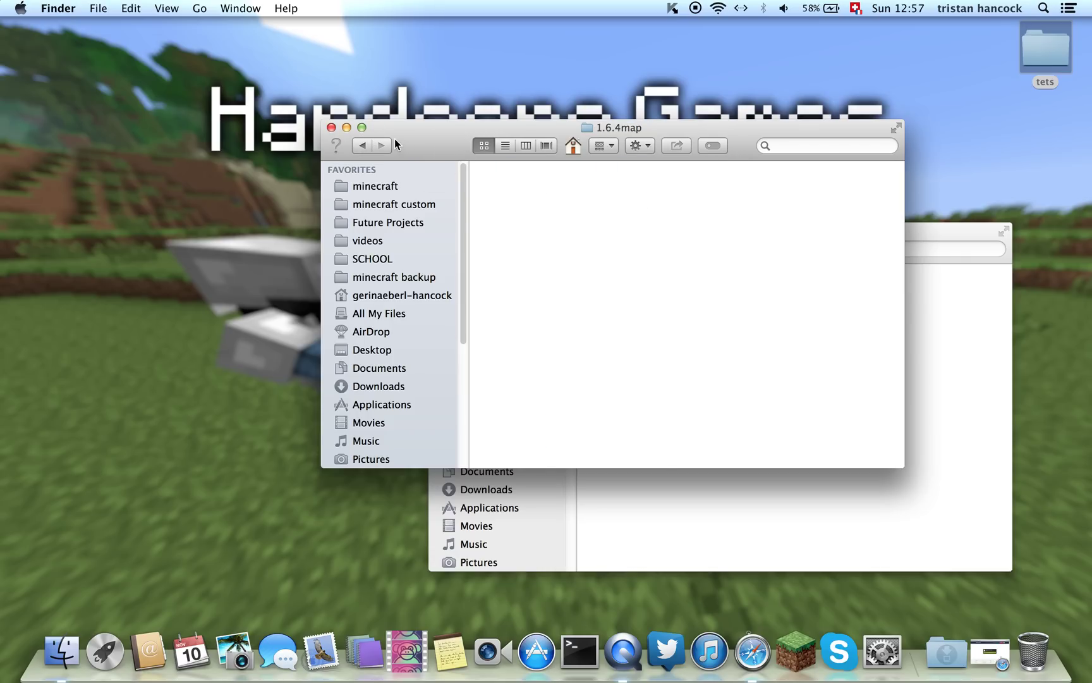
pyautogui.click(361, 147)
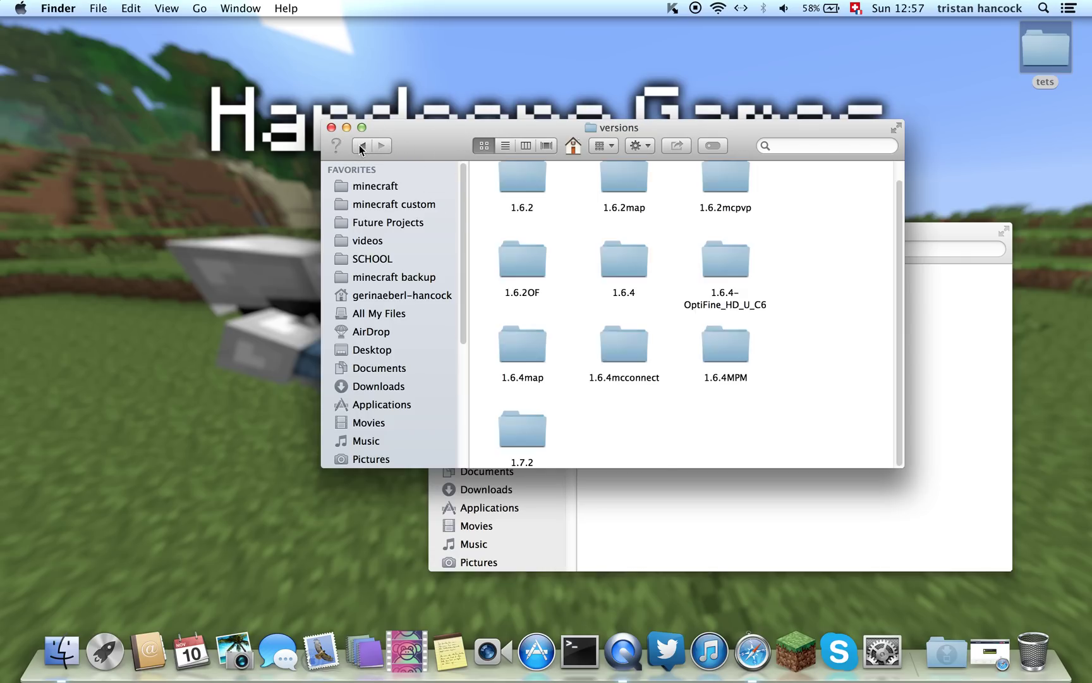
pyautogui.click(912, 237)
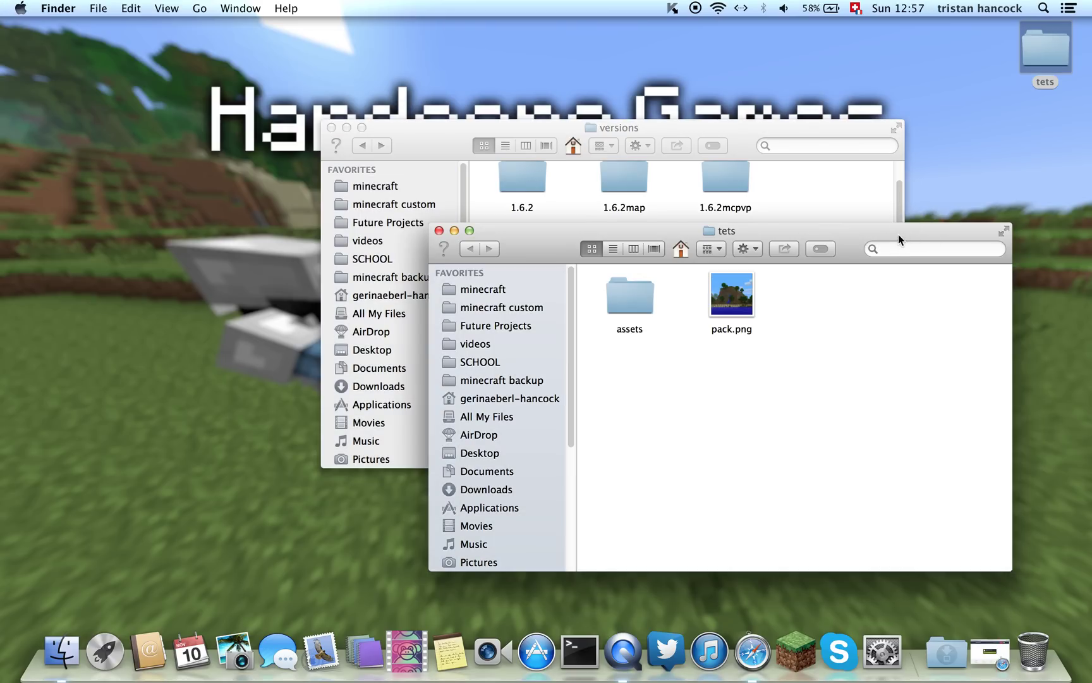
pyautogui.click(442, 143)
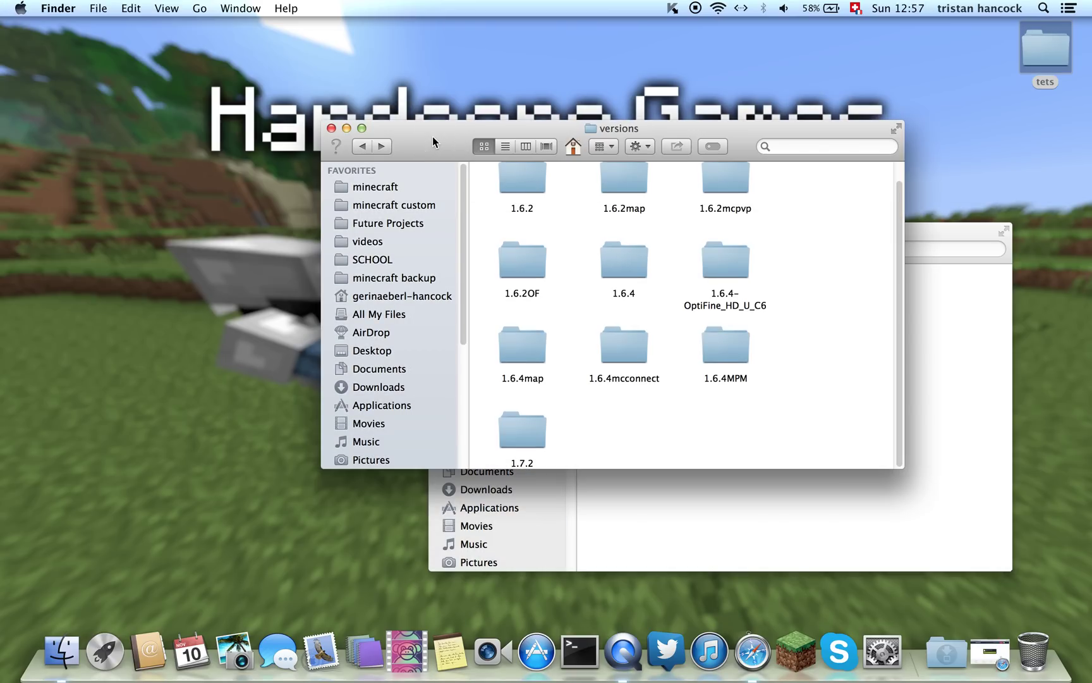
pyautogui.doubleClick(622, 341)
pyautogui.click(363, 147)
# - Open 1.6.4, rename 1.6.4.jar to .zip and extract it into a 1.6.4 folder
pyautogui.doubleClick(624, 256)
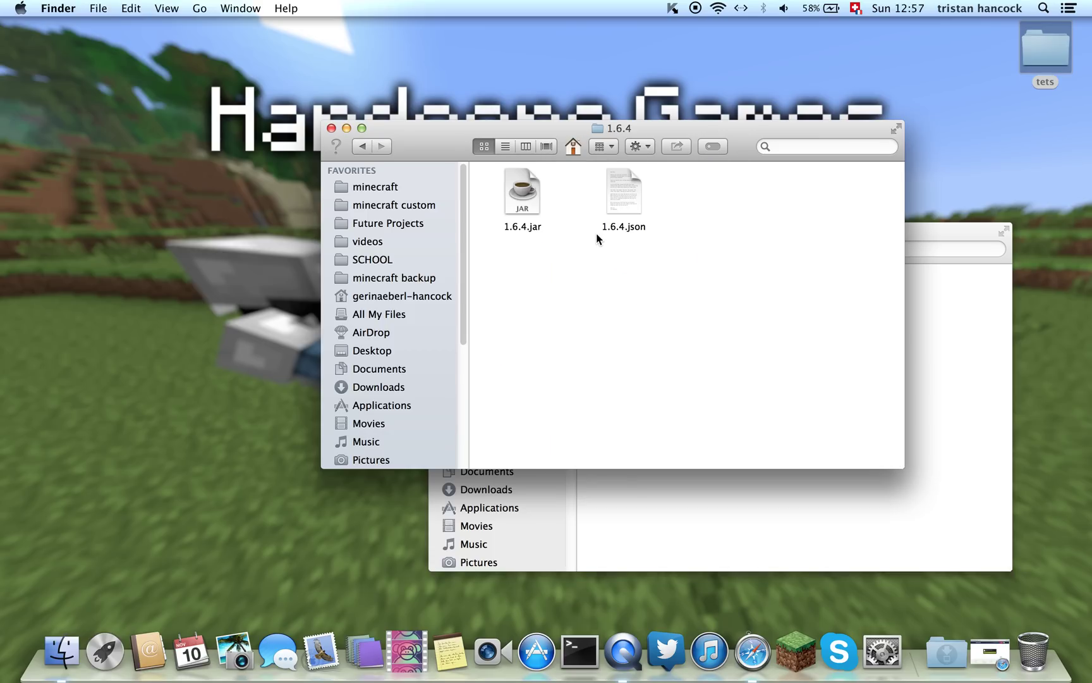
pyautogui.click(533, 227)
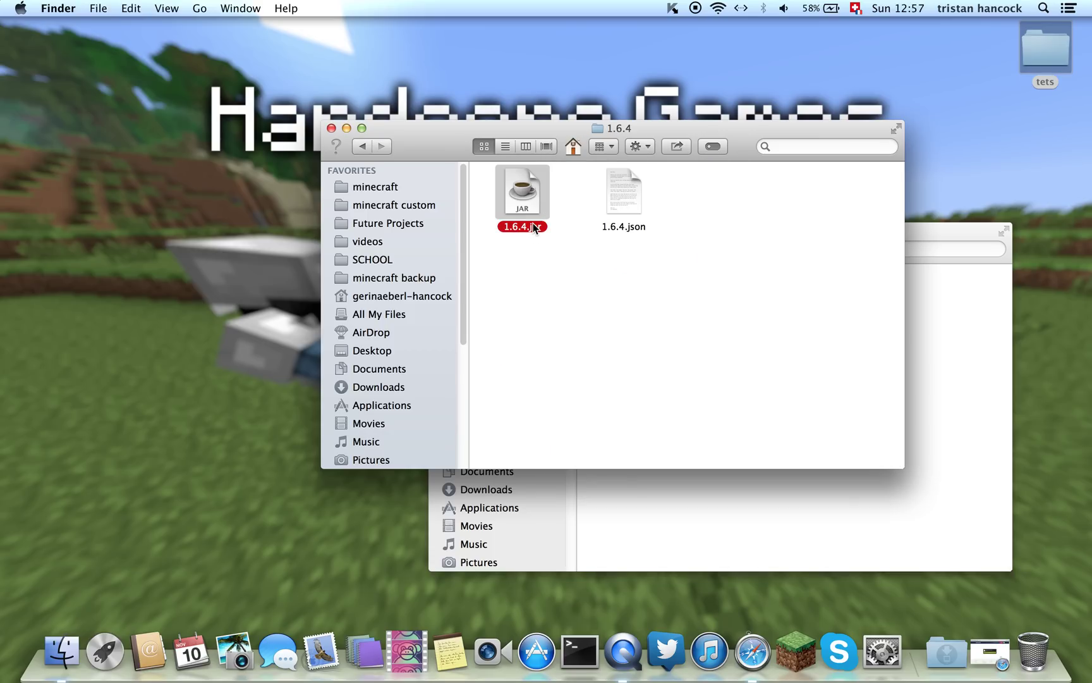
pyautogui.click(534, 227)
pyautogui.doubleClick(538, 225)
pyautogui.write('zip')
pyautogui.press('Return')
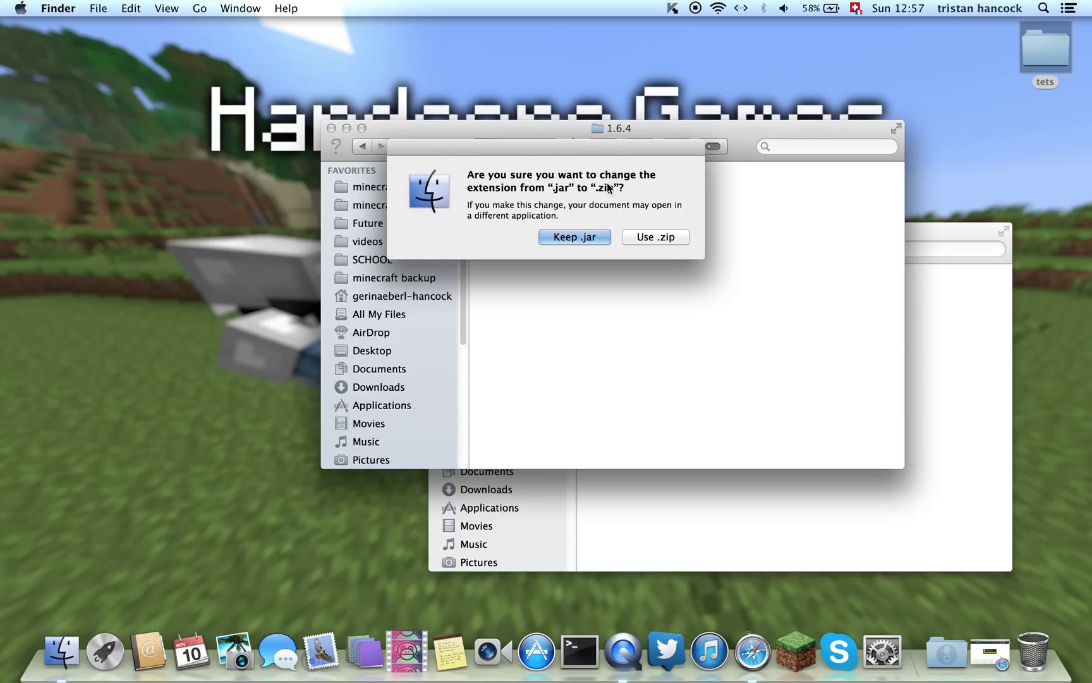
pyautogui.click(642, 240)
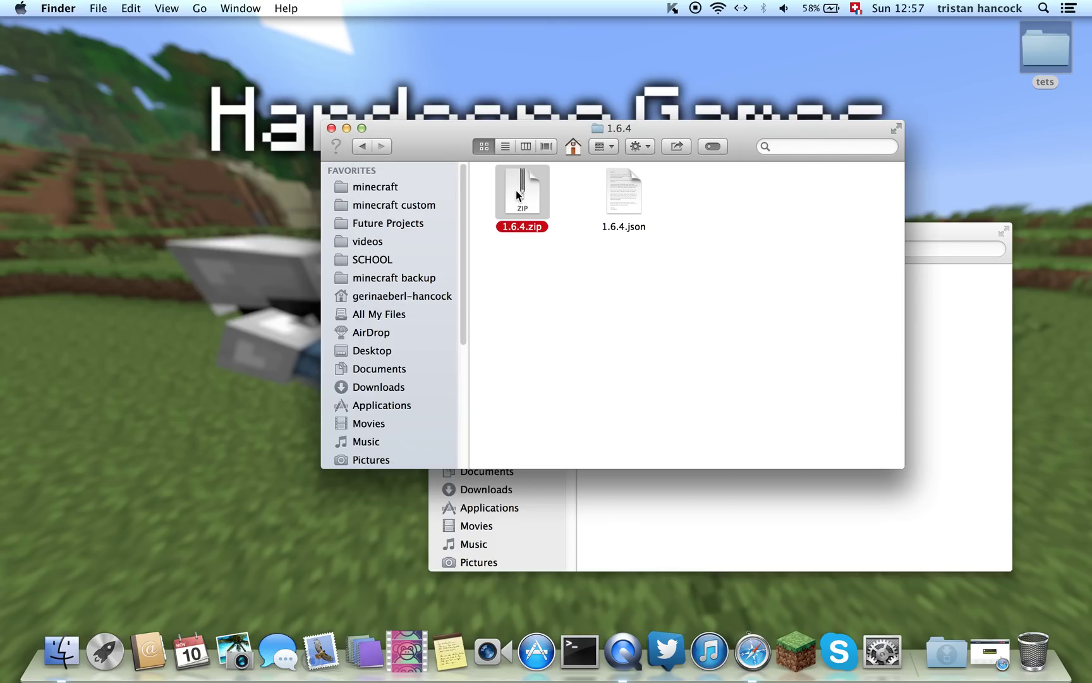
pyautogui.doubleClick(517, 195)
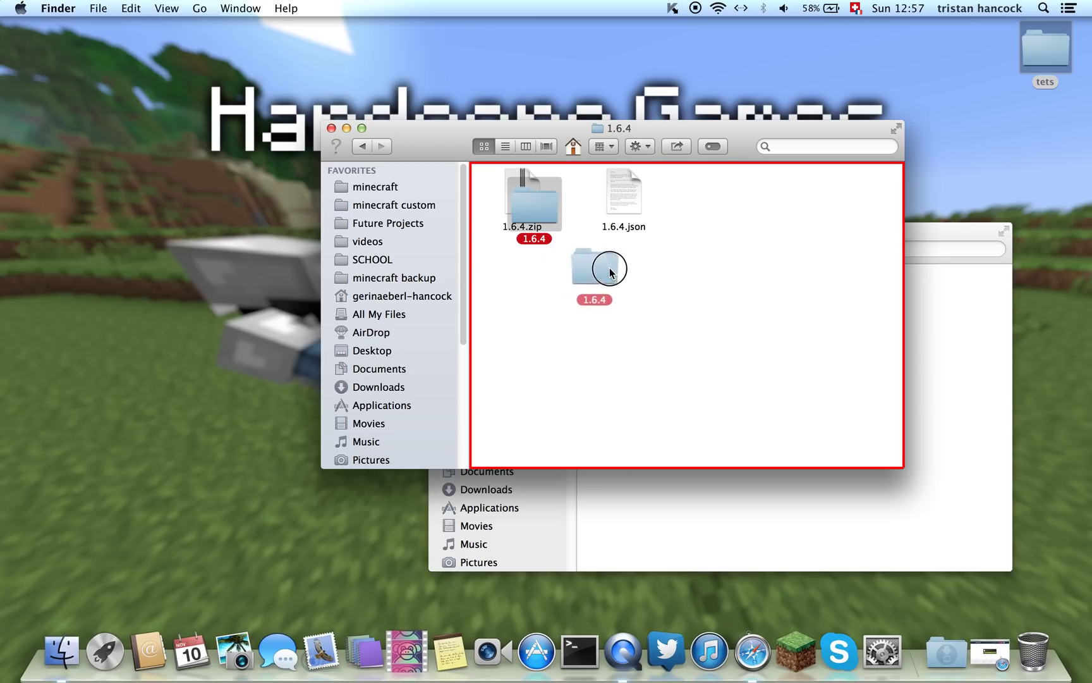
# - Rename 1.6.4.zip back to 1.6.4.jar, keeping the .jar extension
pyautogui.click(527, 227)
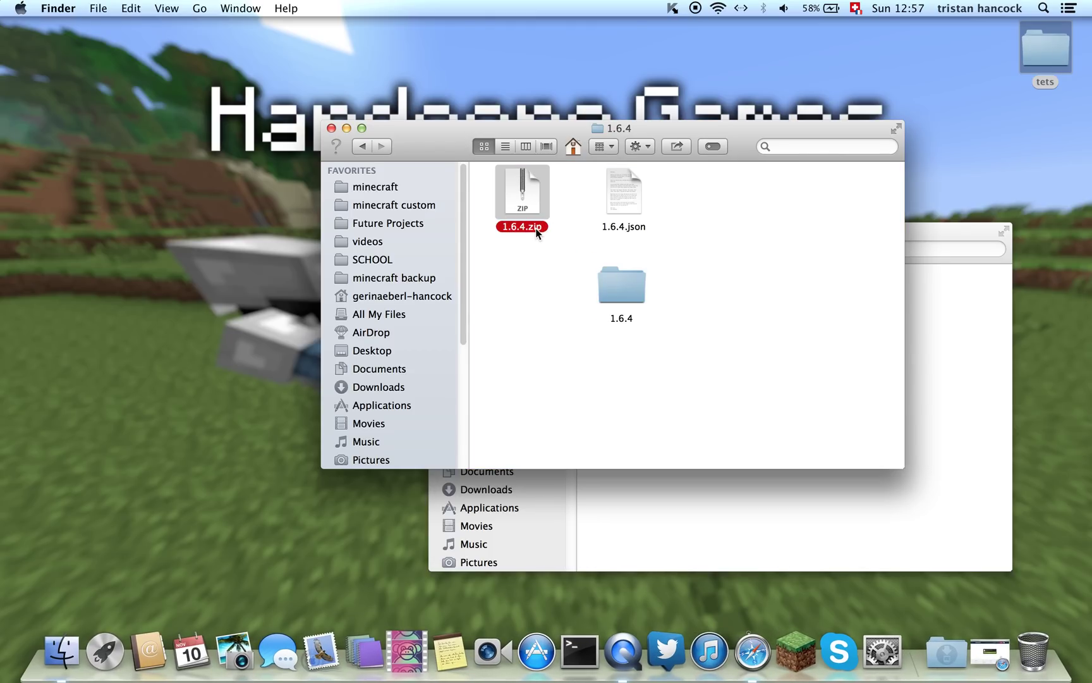
pyautogui.click(541, 229)
pyautogui.moveTo(544, 229); pyautogui.dragTo(530, 230)
pyautogui.write('jar')
pyautogui.press('Return')
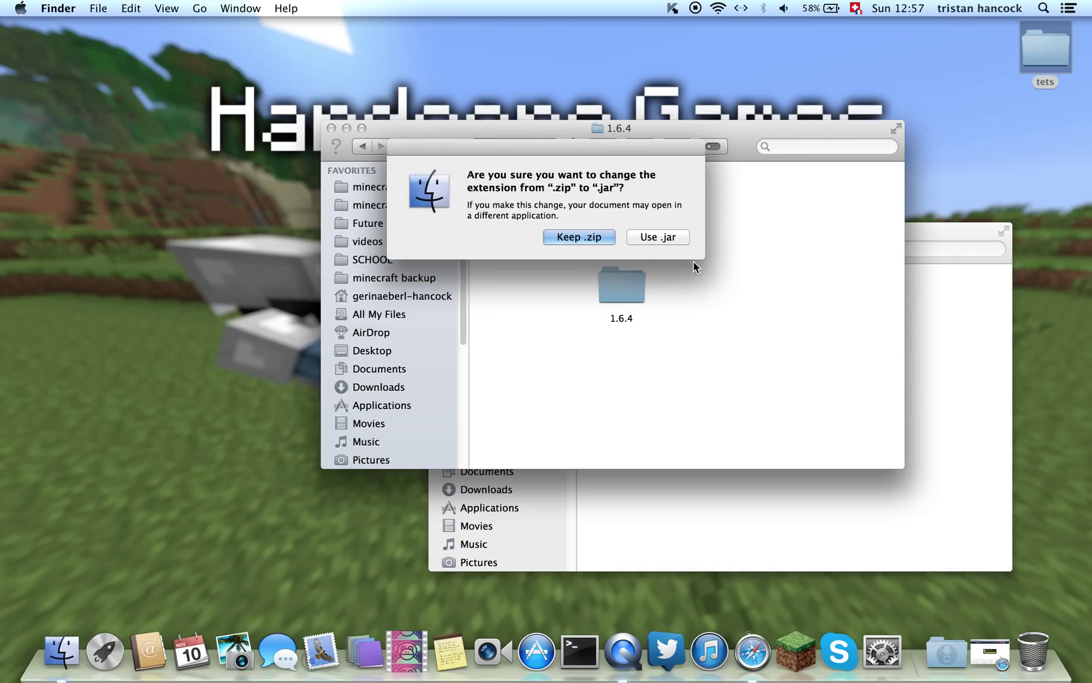
pyautogui.click(645, 237)
pyautogui.click(517, 238)
# - Open the extracted 1.6.4 folder, search for 'pack', then select the pack.mcmeta file
pyautogui.doubleClick(617, 294)
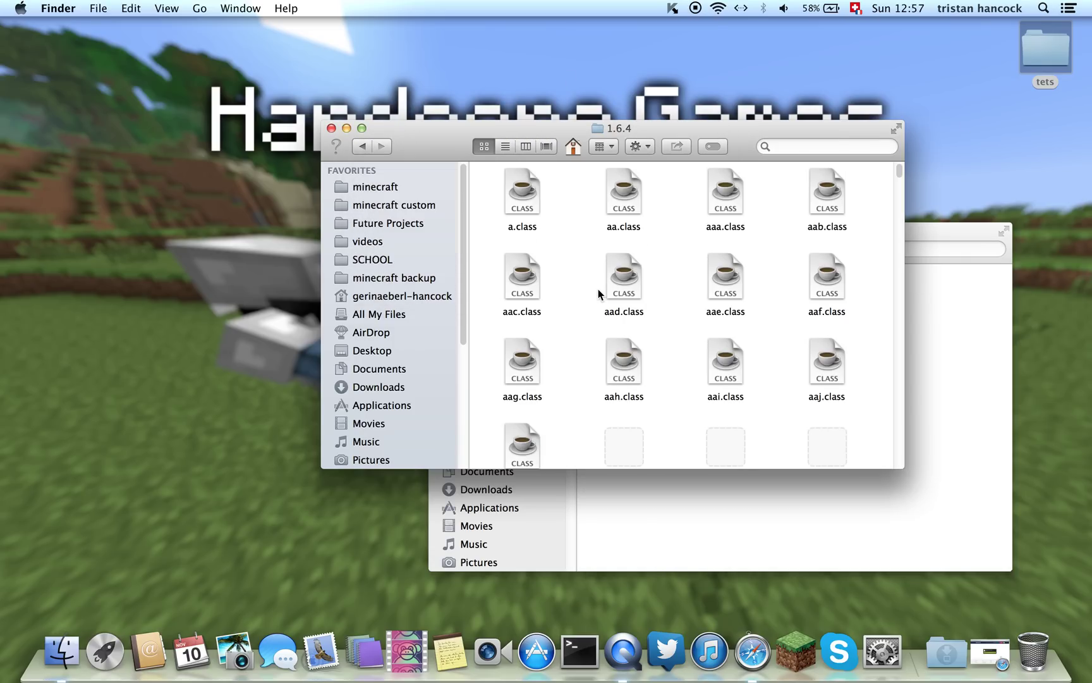
pyautogui.scroll(-5, 599, 285)
pyautogui.scroll(-5, 627, 272)
pyautogui.scroll(-5, 637, 241)
pyautogui.scroll(-5, 637, 241)
pyautogui.scroll(-5, 638, 242)
pyautogui.scroll(-5, 638, 237)
pyautogui.scroll(-5, 638, 237)
pyautogui.scroll(-5, 637, 237)
pyautogui.scroll(-5, 638, 237)
pyautogui.scroll(-5, 629, 234)
pyautogui.scroll(-5, 629, 235)
pyautogui.scroll(-5, 630, 234)
pyautogui.scroll(-5, 628, 233)
pyautogui.scroll(-5, 628, 235)
pyautogui.scroll(-5, 628, 235)
pyautogui.scroll(-5, 627, 235)
pyautogui.scroll(15, 627, 235)
pyautogui.scroll(3, 628, 236)
pyautogui.scroll(10, 629, 235)
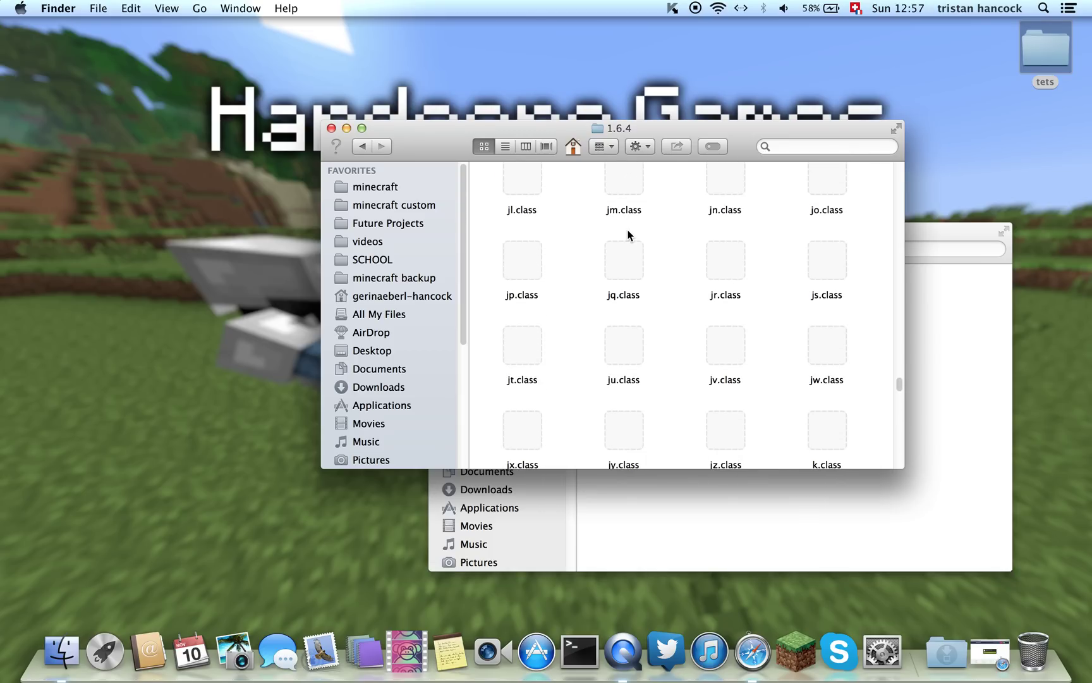
pyautogui.scroll(3, 628, 236)
pyautogui.scroll(3, 628, 235)
pyautogui.scroll(2, 628, 235)
pyautogui.scroll(-5, 628, 235)
pyautogui.scroll(-5, 628, 236)
pyautogui.scroll(-10, 628, 235)
pyautogui.scroll(-5, 628, 236)
pyautogui.scroll(2, 628, 235)
pyautogui.scroll(10, 628, 236)
pyautogui.scroll(3, 628, 235)
pyautogui.scroll(5, 628, 235)
pyautogui.scroll(10, 632, 230)
pyautogui.click(785, 148)
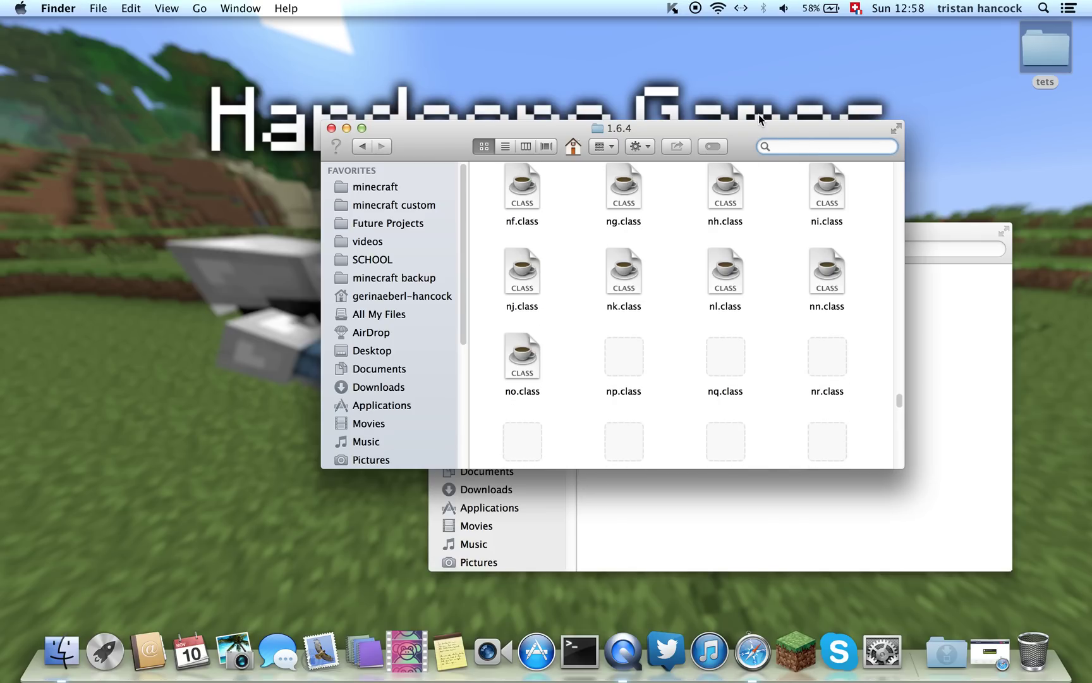
pyautogui.write('pack')
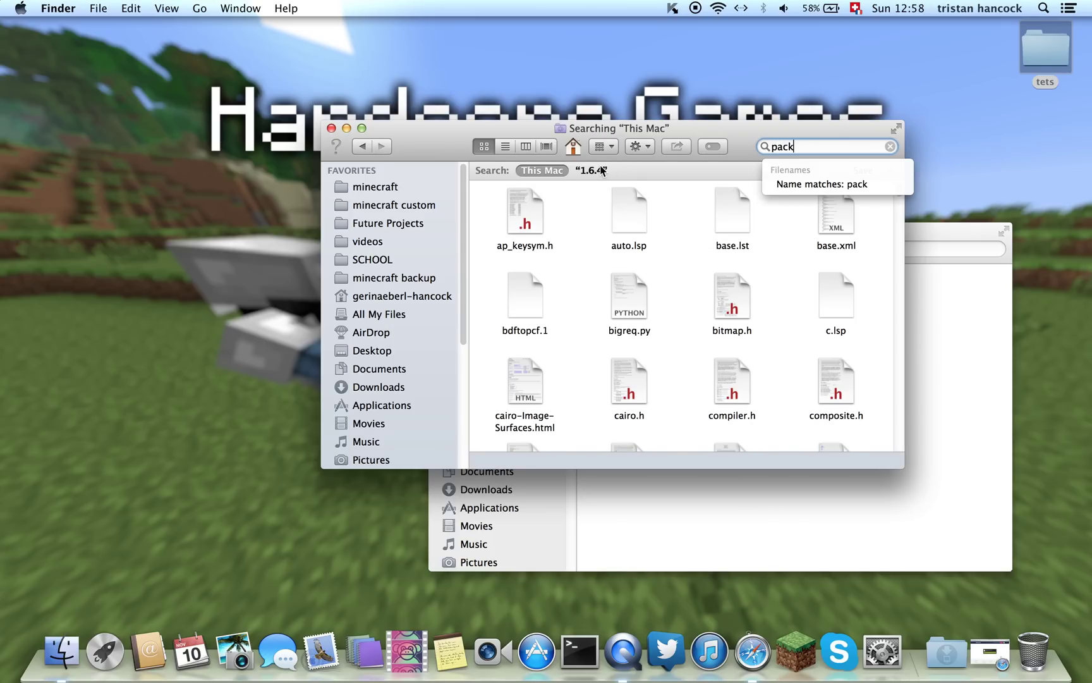
pyautogui.click(602, 171)
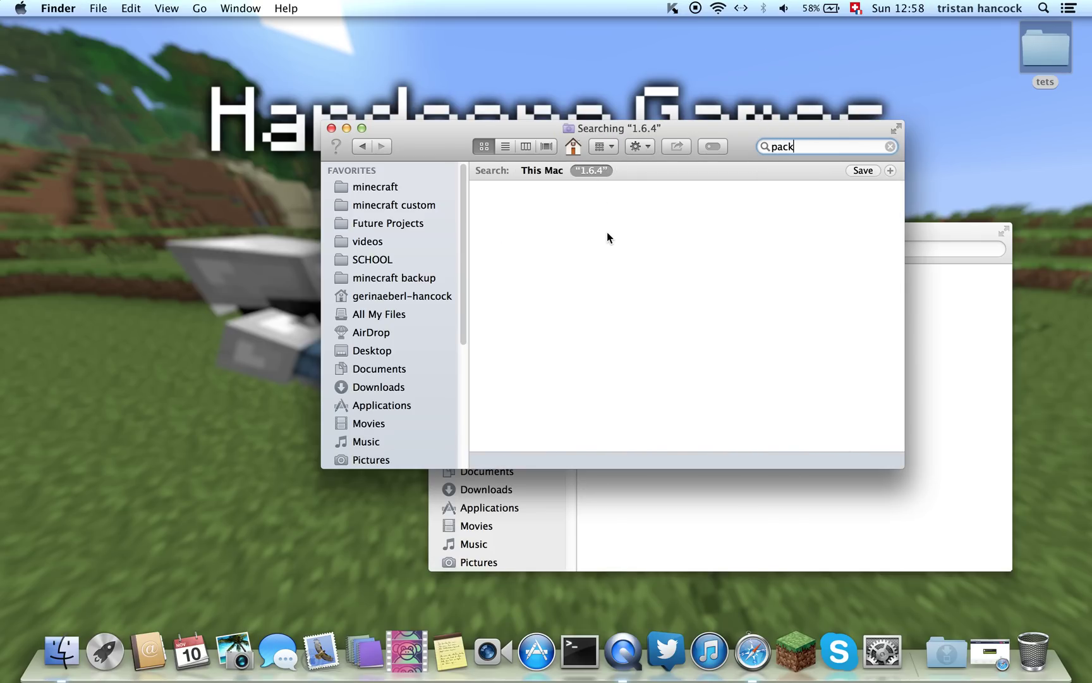
pyautogui.click(367, 151)
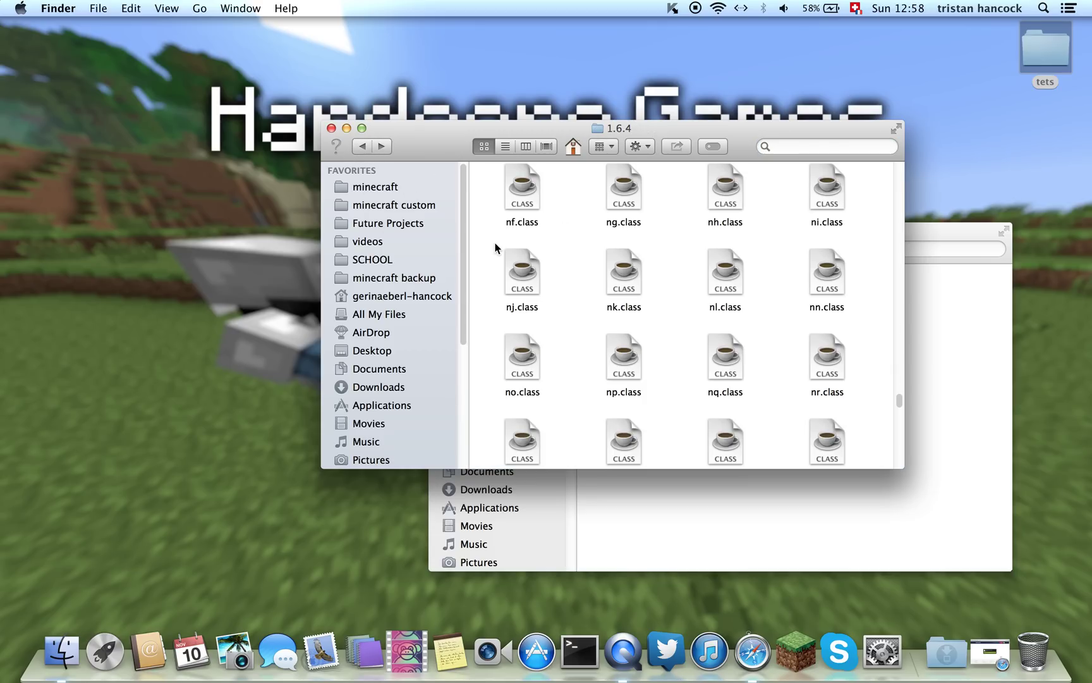
pyautogui.scroll(-5, 597, 287)
pyautogui.scroll(-5, 601, 287)
pyautogui.scroll(-5, 602, 282)
pyautogui.scroll(5, 601, 277)
pyautogui.scroll(5, 604, 267)
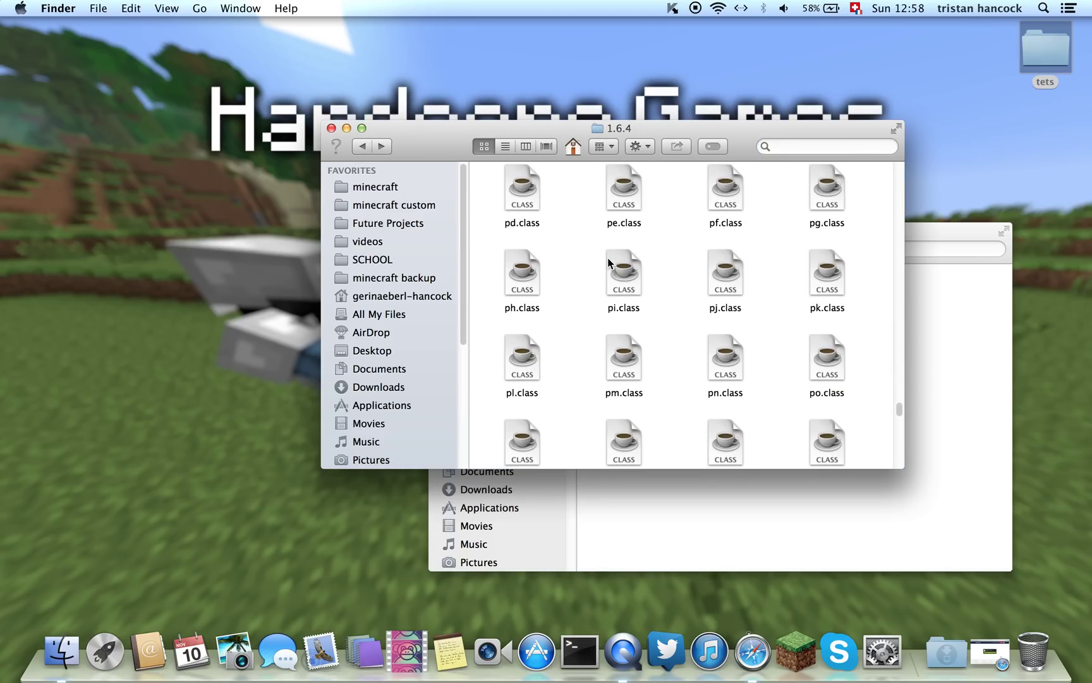
pyautogui.scroll(3, 609, 263)
pyautogui.click(629, 356)
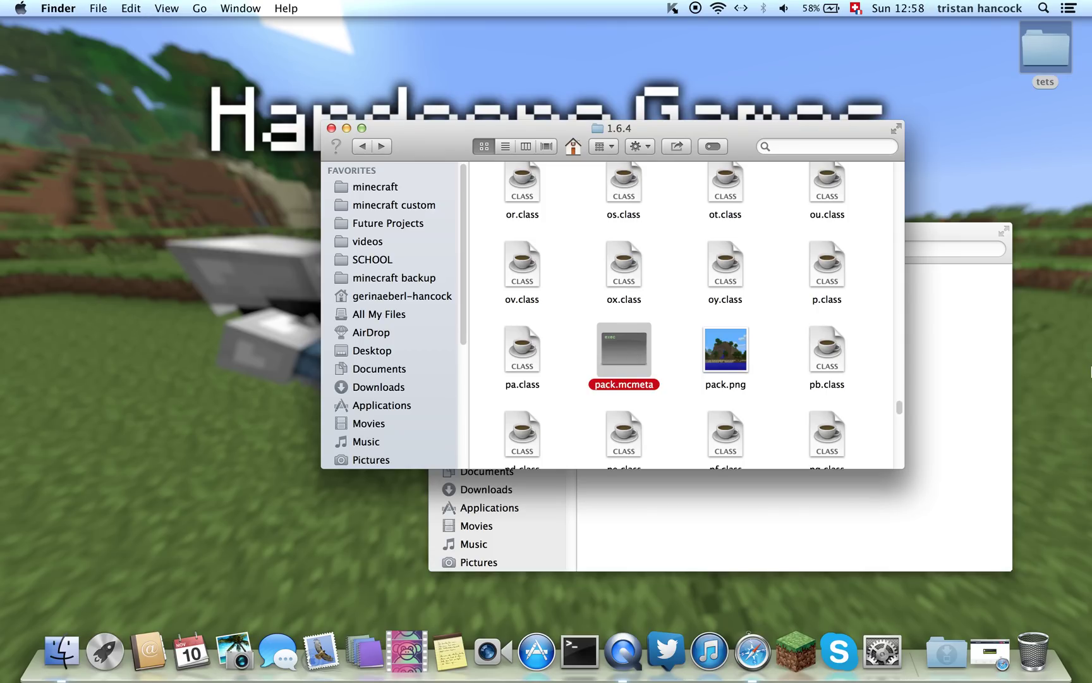
# - Copy pack.mcmeta from the 1.6.4 folder into the tets folder beside pack.png
pyautogui.click(950, 232)
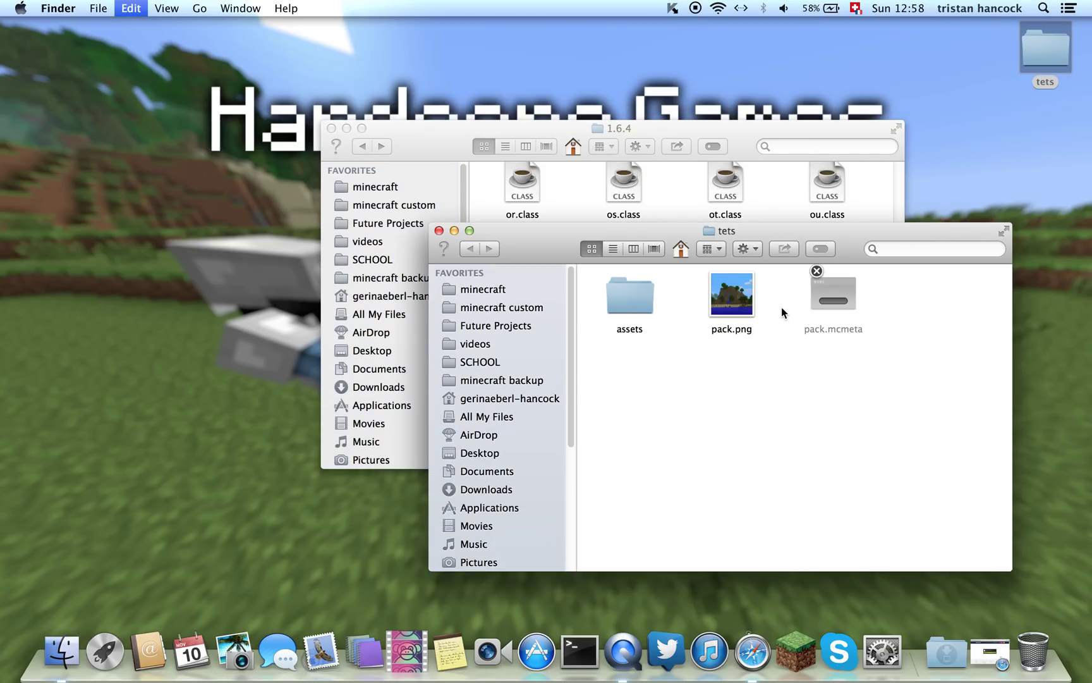
pyautogui.moveTo(782, 312); pyautogui.dragTo(802, 305)
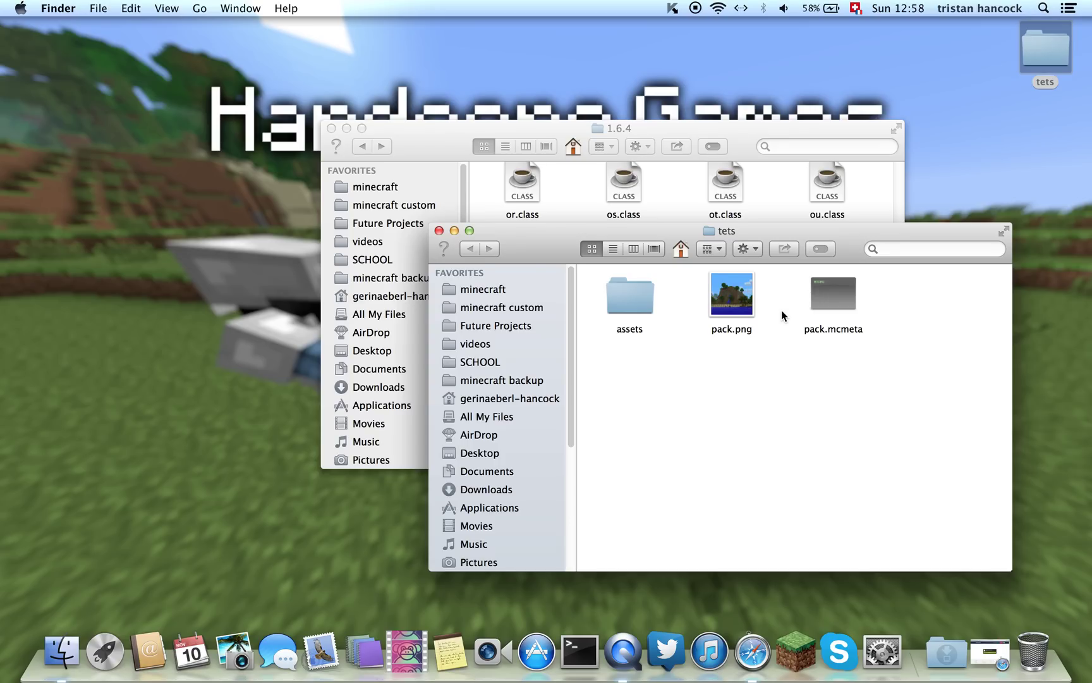
pyautogui.click(444, 130)
pyautogui.press('super+v')
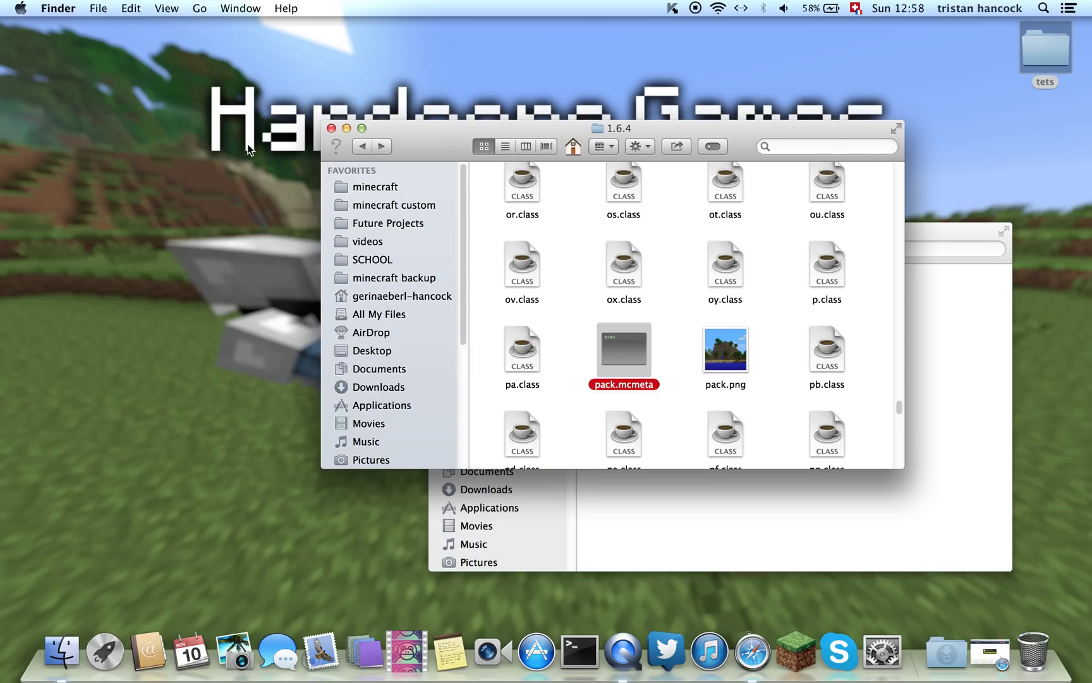
# - Close the 1.6.4 window and navigate into tets' assets > minecraft > textures > items folder
pyautogui.click(332, 129)
pyautogui.click(721, 303)
pyautogui.click(674, 328)
pyautogui.click(611, 290)
pyautogui.doubleClick(611, 289)
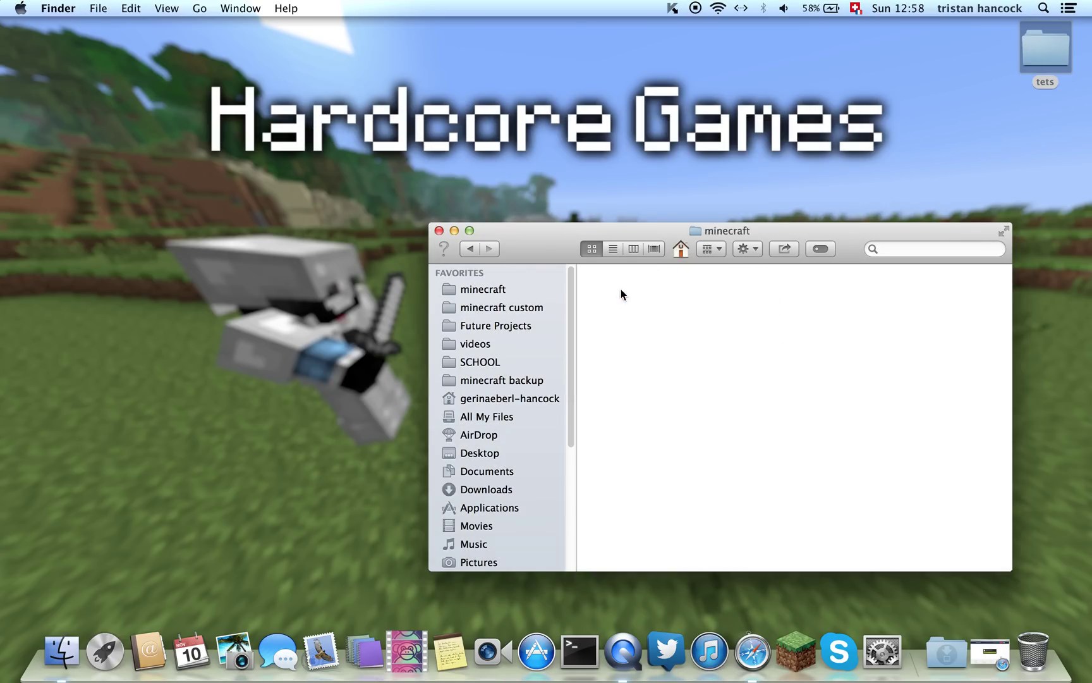
pyautogui.doubleClick(634, 384)
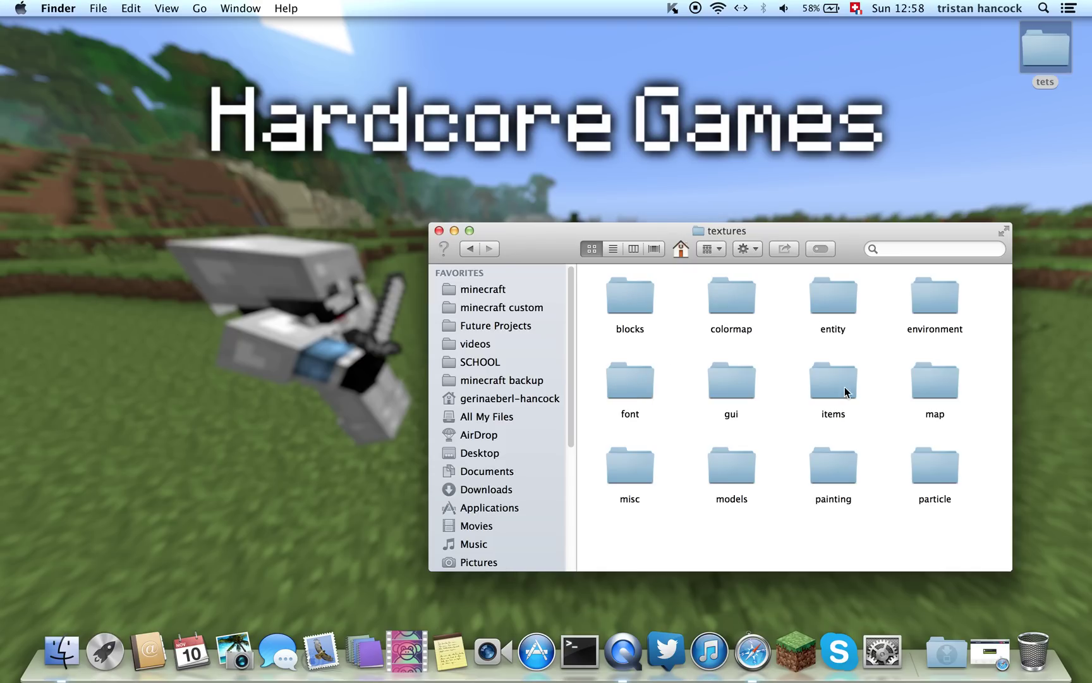
pyautogui.click(828, 384)
pyautogui.doubleClick(827, 384)
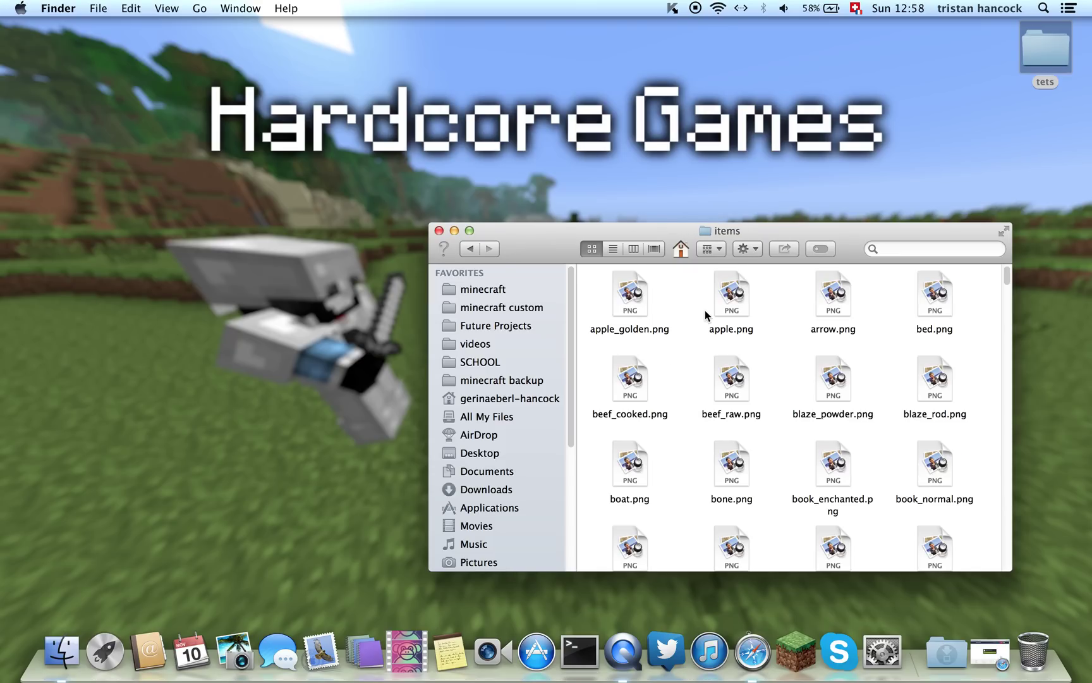
pyautogui.scroll(-10, 704, 311)
pyautogui.scroll(3, 705, 310)
pyautogui.scroll(3, 705, 312)
pyautogui.scroll(5, 705, 311)
pyautogui.scroll(-4, 705, 312)
pyautogui.scroll(-4, 717, 294)
pyautogui.scroll(-5, 727, 306)
pyautogui.scroll(15, 751, 315)
pyautogui.scroll(-5, 675, 316)
pyautogui.scroll(5, 676, 316)
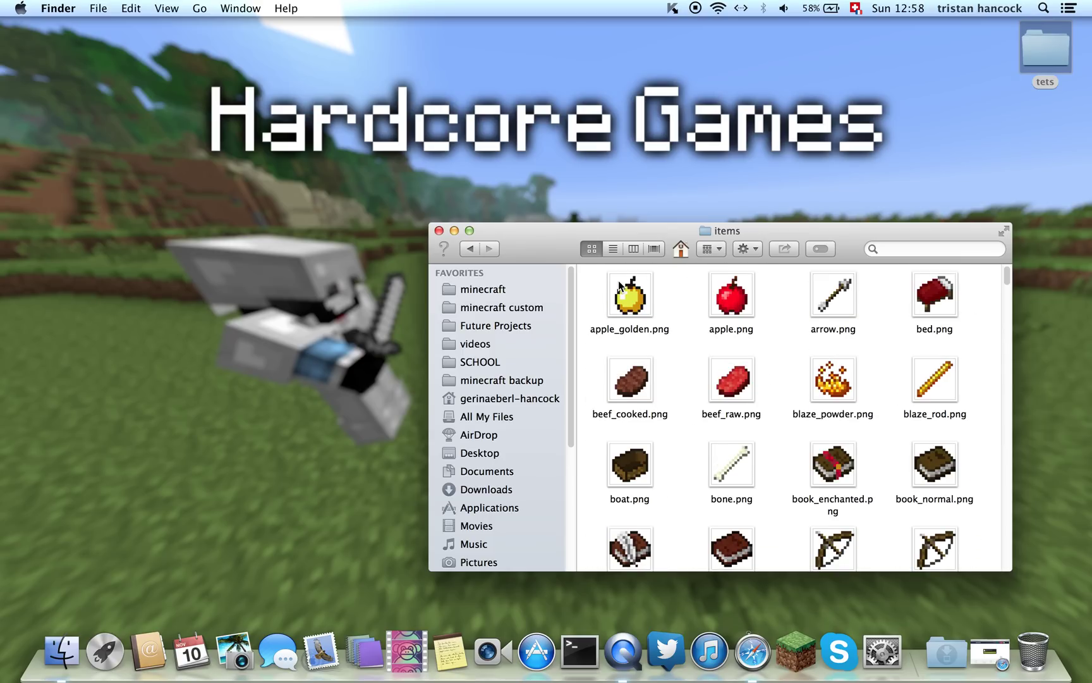
pyautogui.scroll(-10, 674, 295)
pyautogui.scroll(-3, 670, 285)
pyautogui.scroll(10, 656, 280)
pyautogui.scroll(3, 675, 316)
# - Open beef_raw.png from the items folder with GIMP via Open With
pyautogui.click(718, 387)
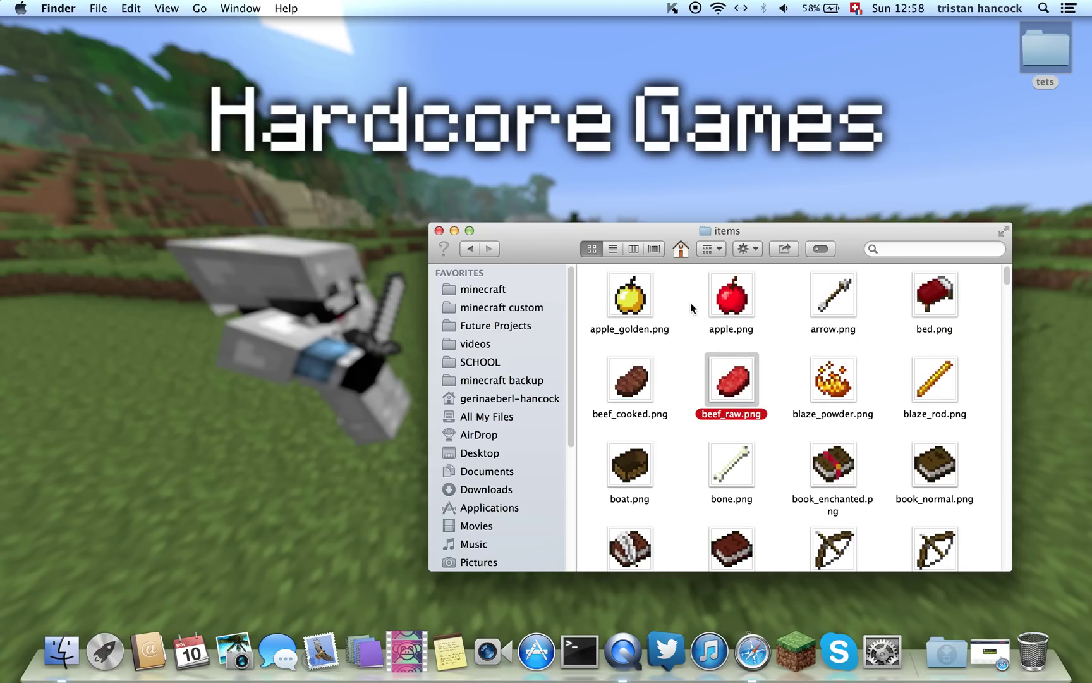
pyautogui.rightClick(734, 376)
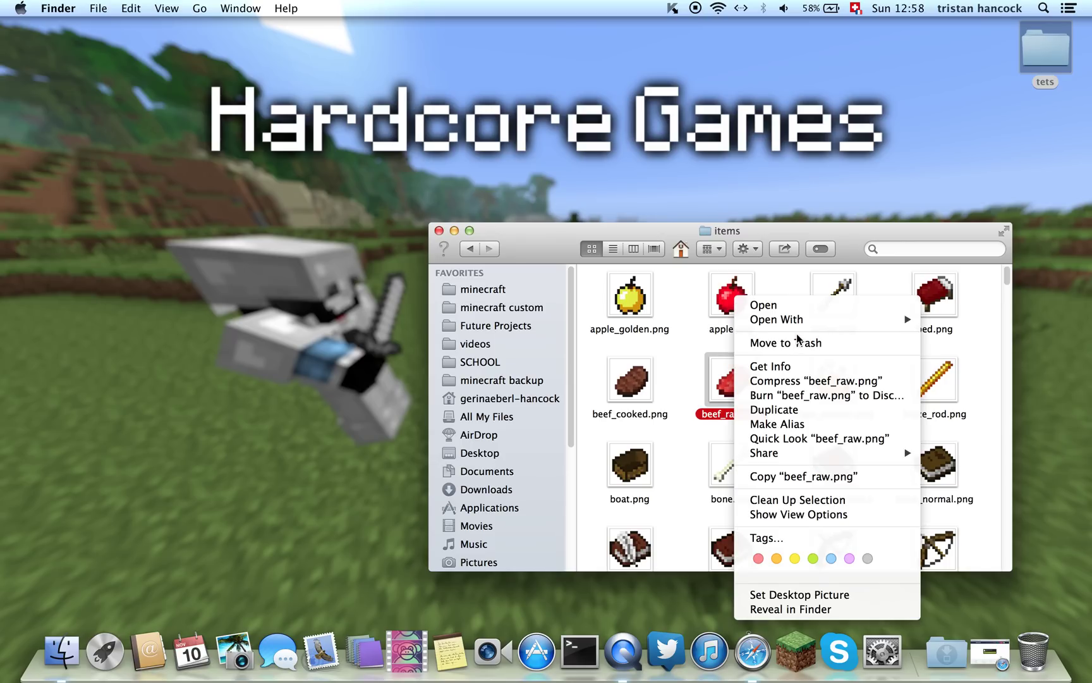
pyautogui.moveTo(826, 320)
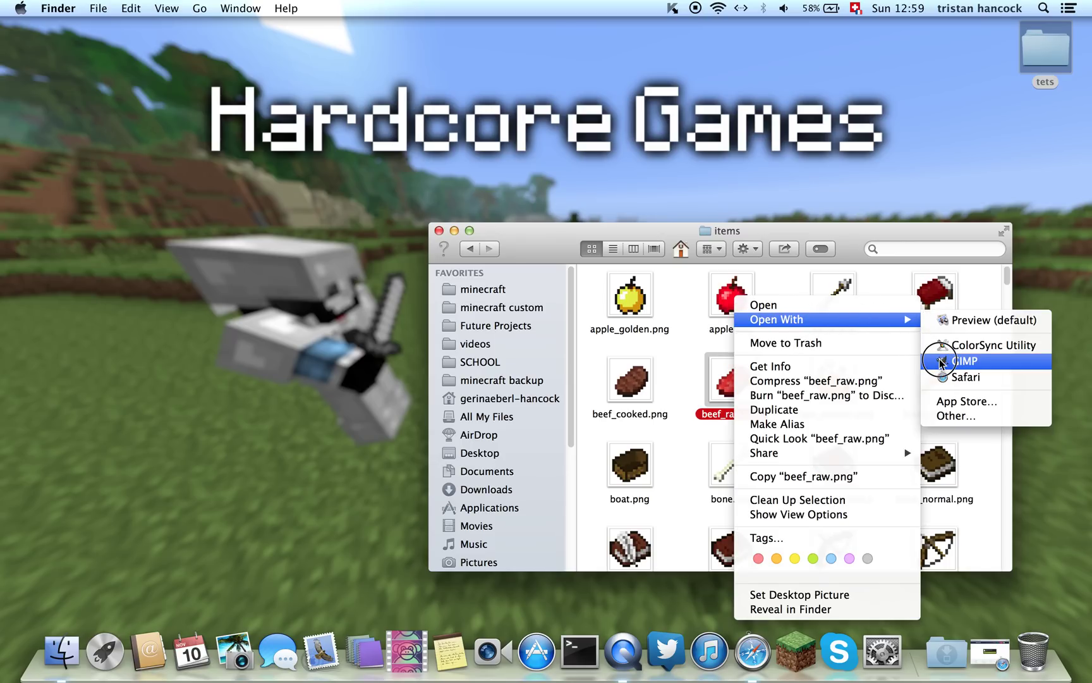
pyautogui.click(940, 360)
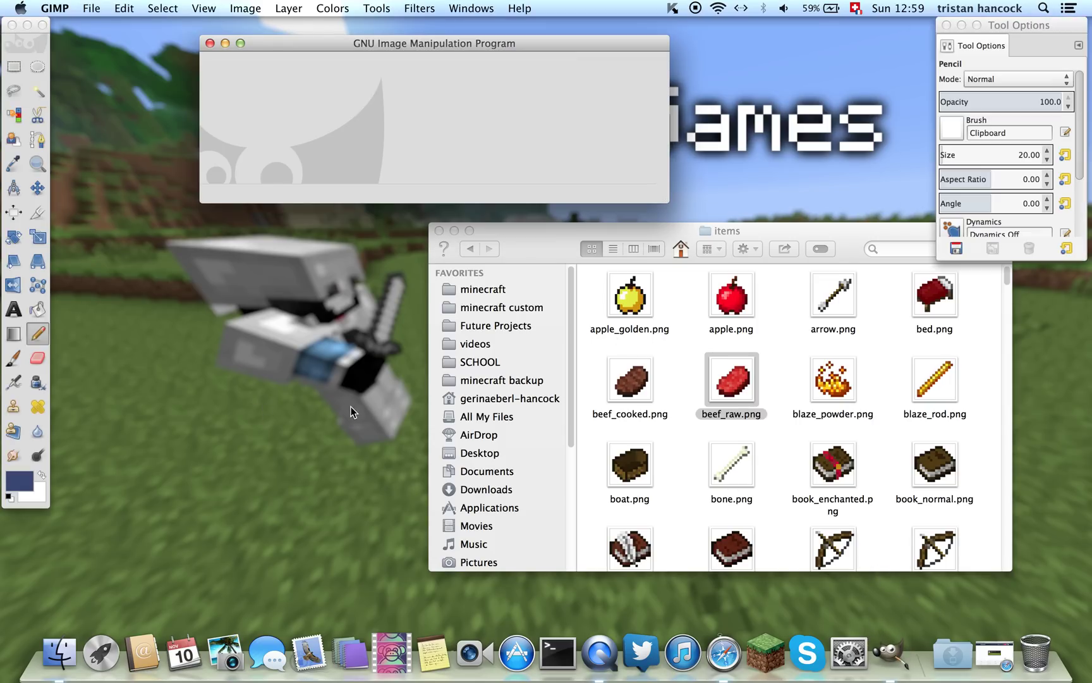
# - Zoom the beef_raw image to 800% and select the 1. Pixel brush at size 1
pyautogui.click(277, 41)
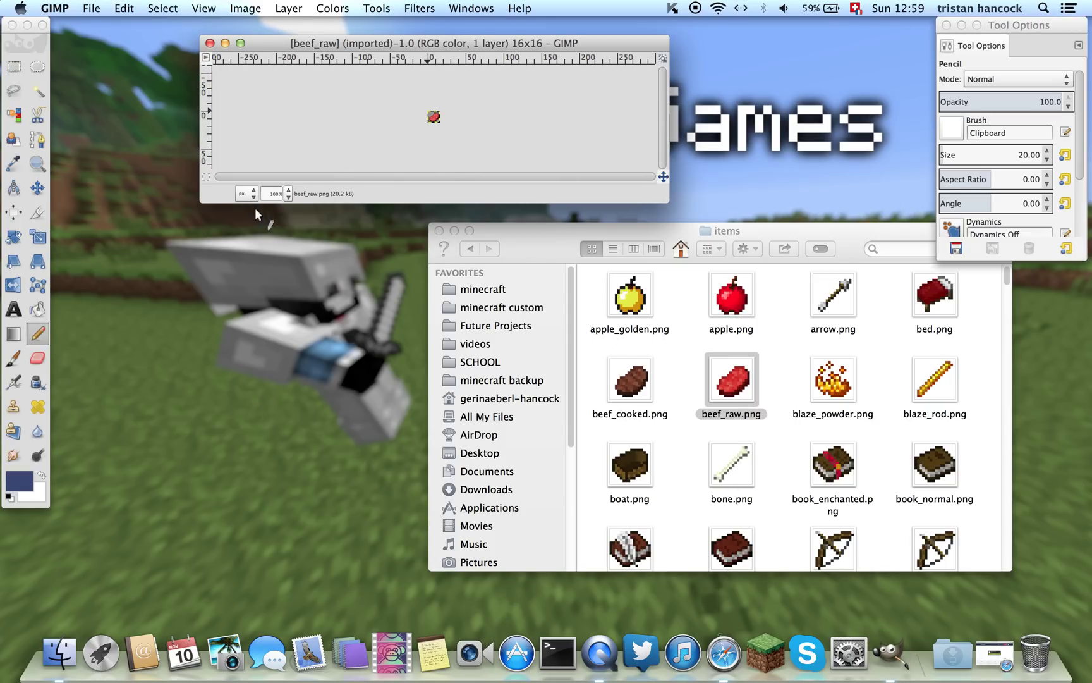
pyautogui.click(287, 193)
pyautogui.click(281, 212)
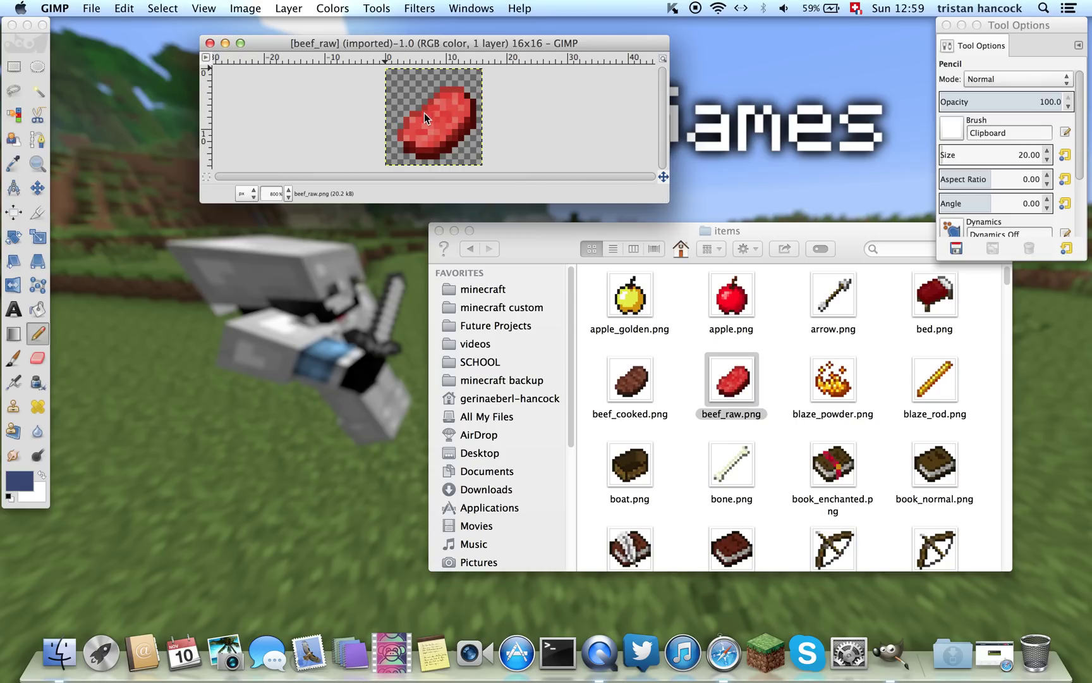
pyautogui.click(957, 131)
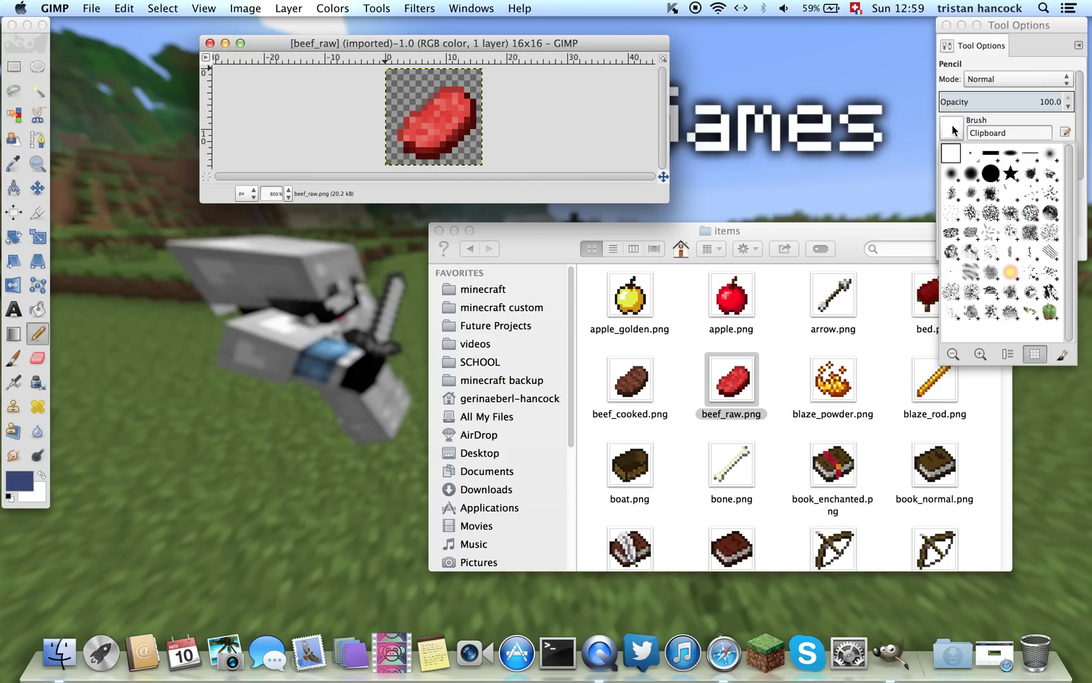
pyautogui.click(969, 152)
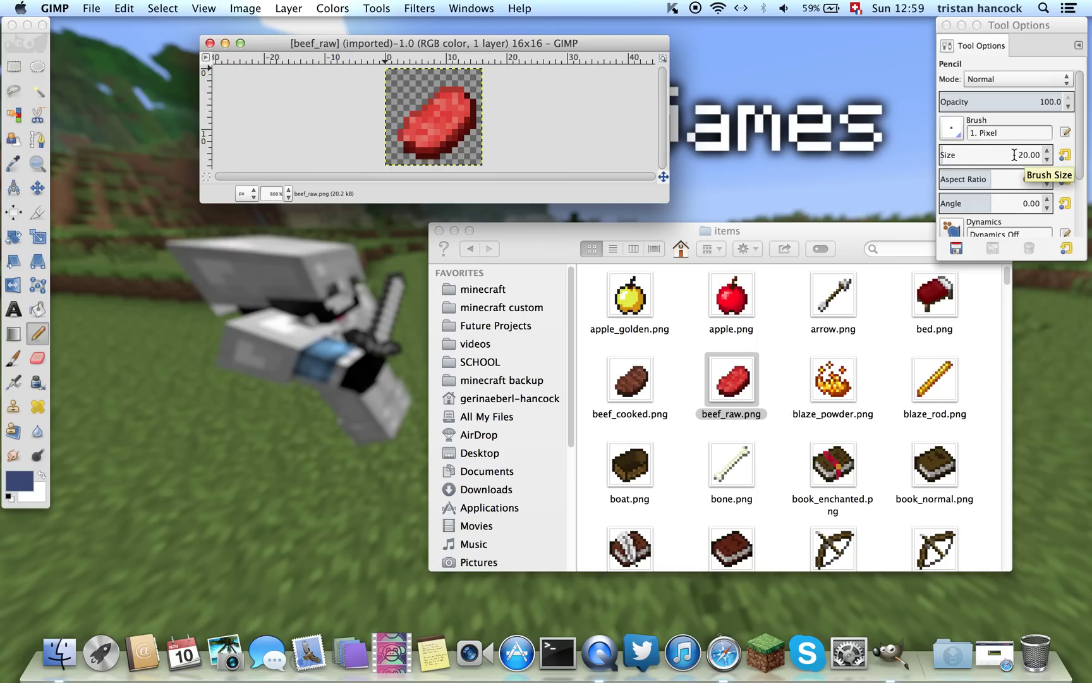
pyautogui.click(1048, 159)
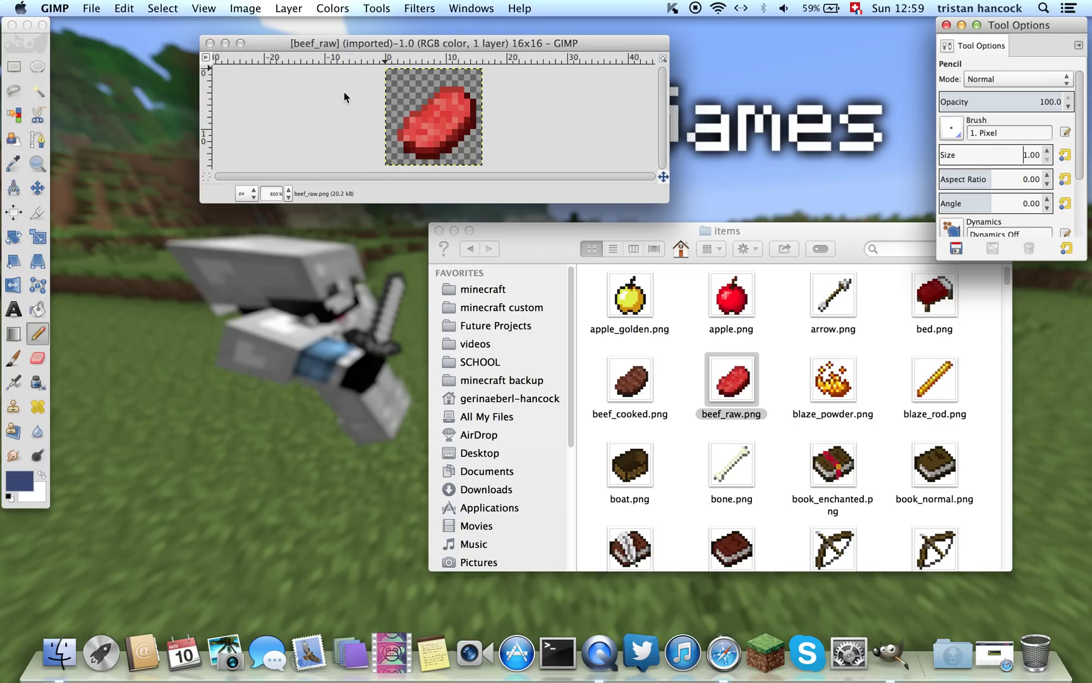
pyautogui.click(446, 101)
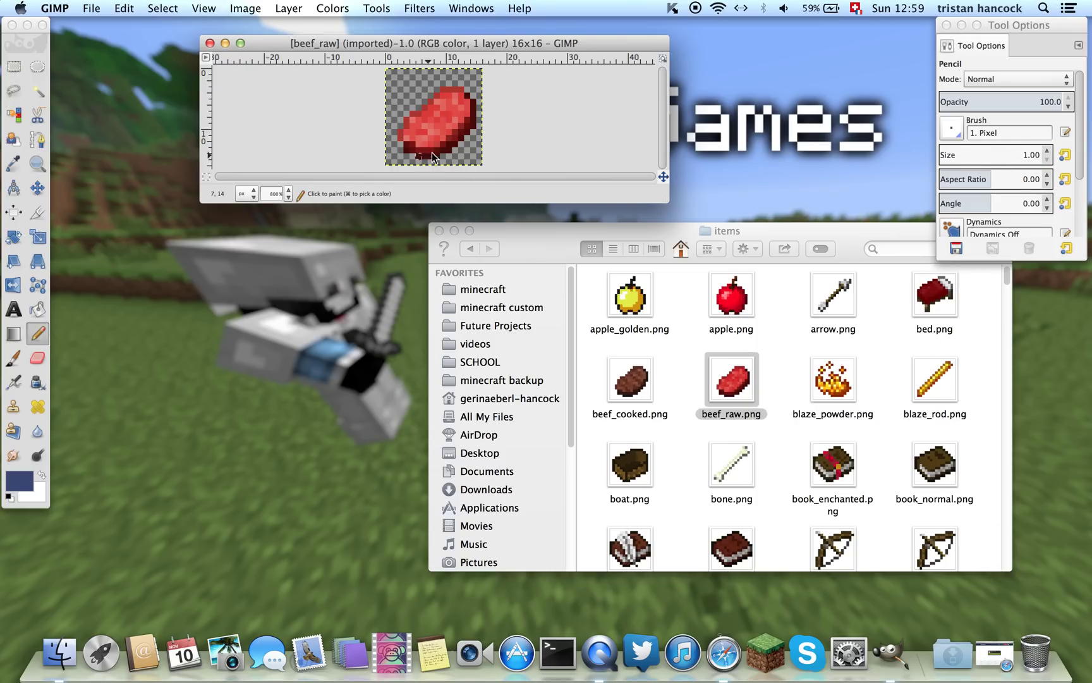
# - Set the foreground paint colour to a bright blue
pyautogui.click(31, 474)
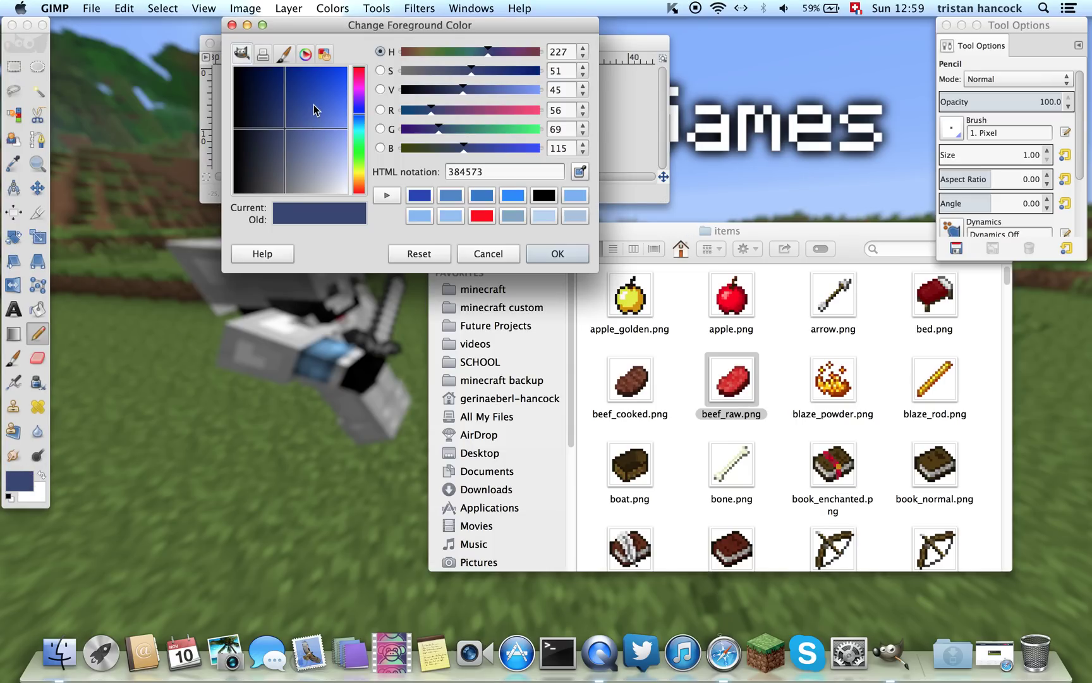
pyautogui.click(314, 105)
pyautogui.click(558, 255)
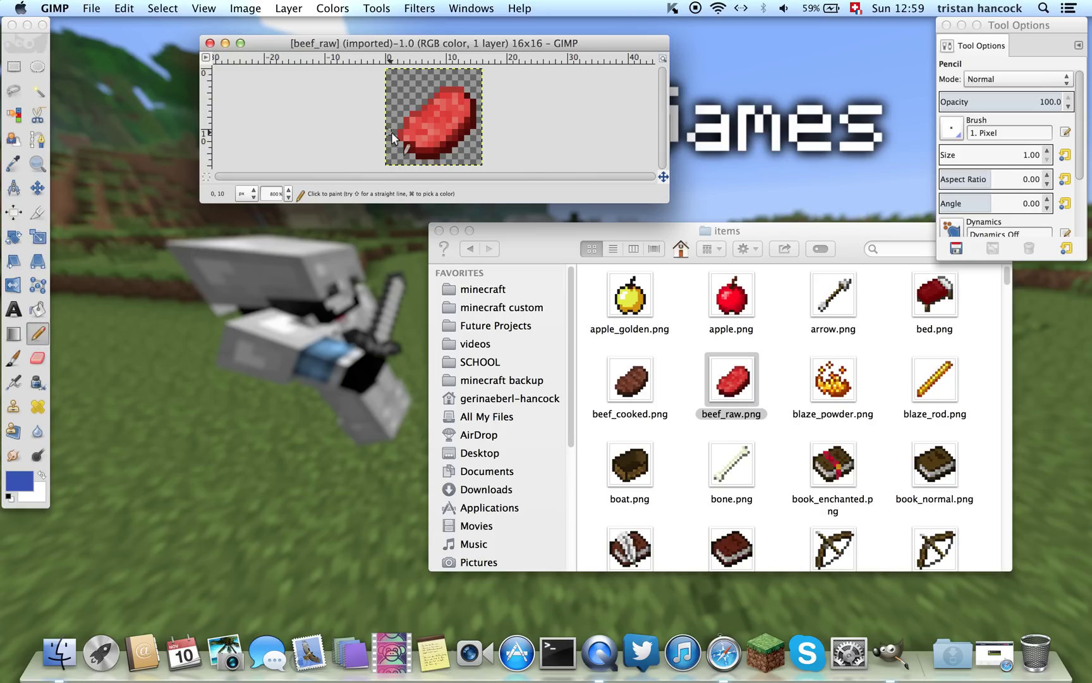
# - Paint single blue pixels on the beef's left, top and lower areas
pyautogui.click(407, 115)
pyautogui.click(441, 102)
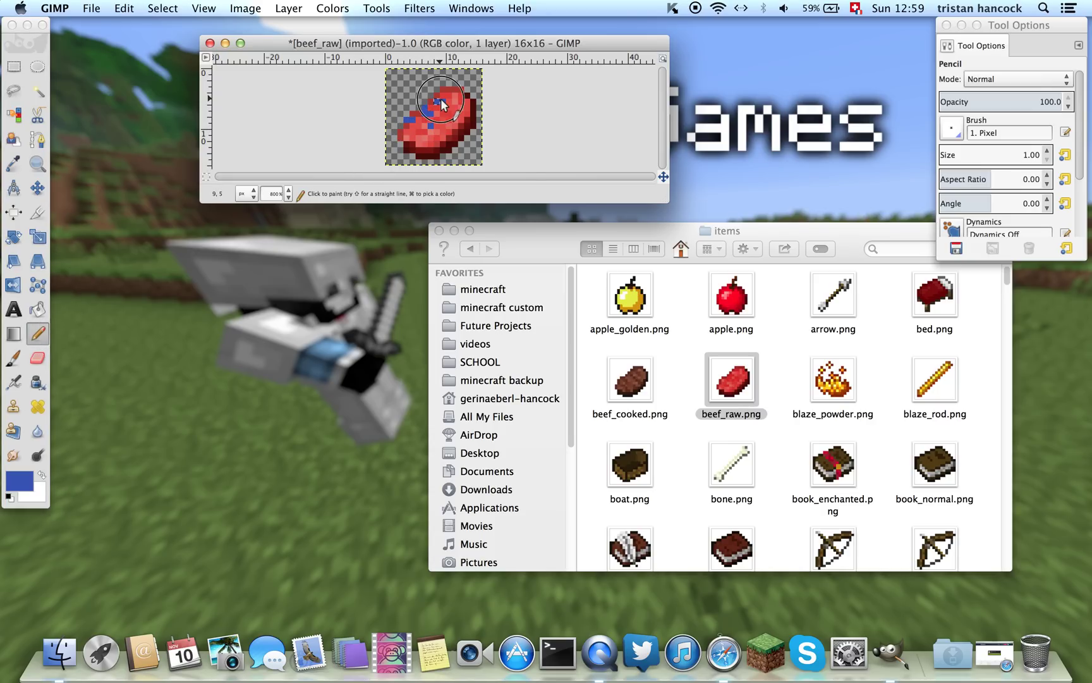
pyautogui.click(432, 139)
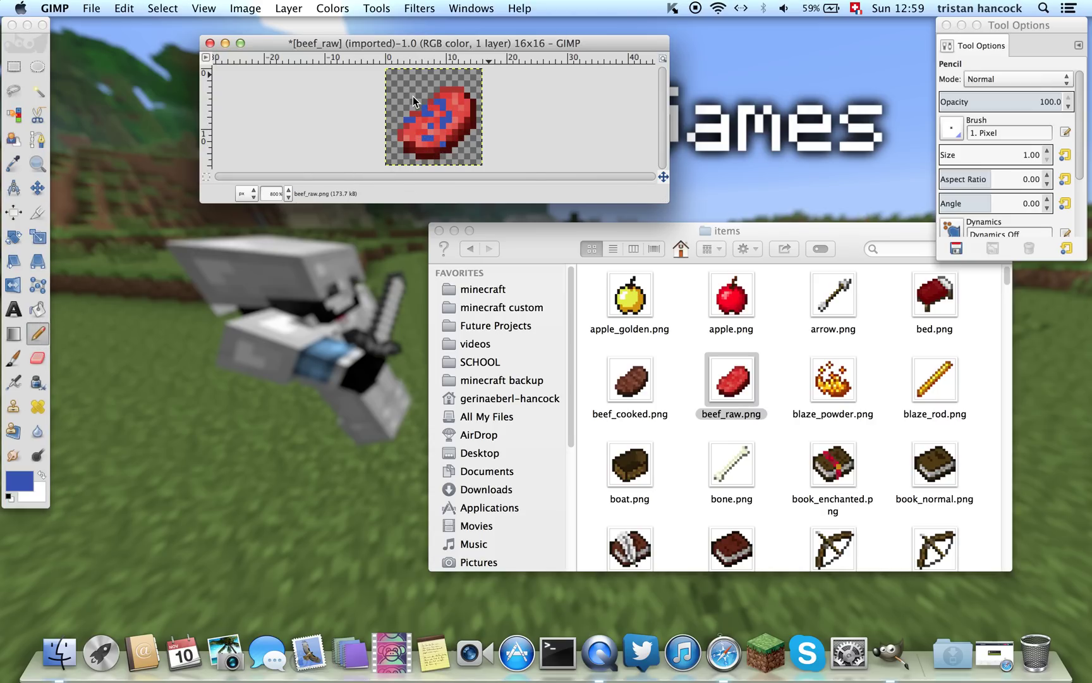
pyautogui.rightClick(342, 77)
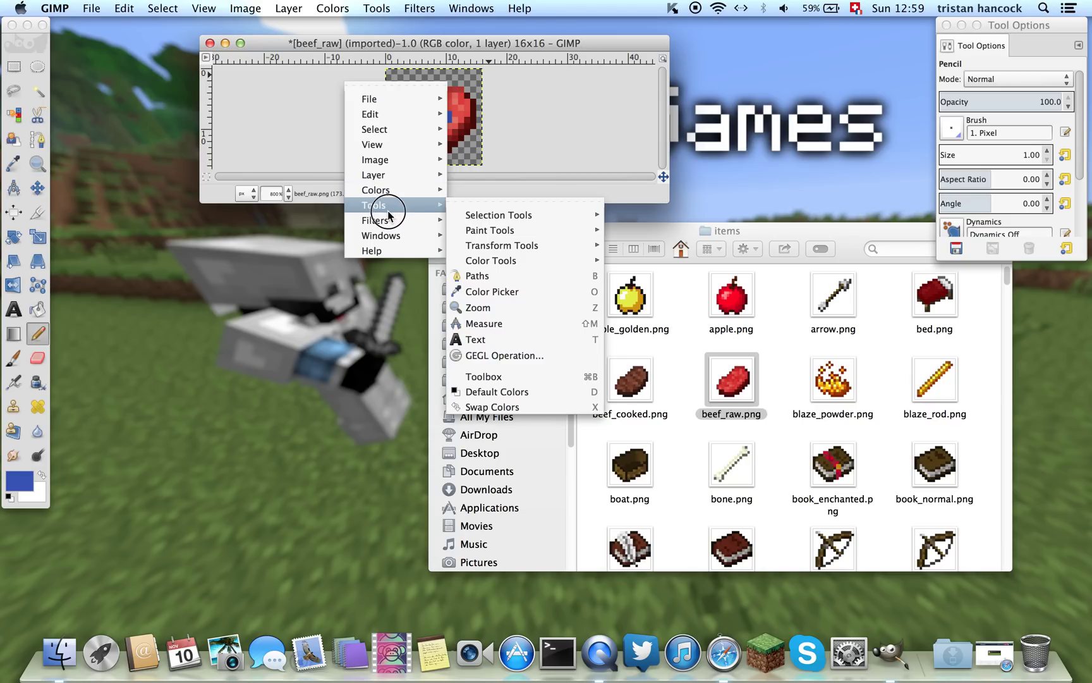
pyautogui.moveTo(375, 220)
pyautogui.click(277, 243)
# - Export the edited image over beef_raw.png in items, then close the image without saving
pyautogui.click(338, 97)
pyautogui.hotkey('ctrl', 'shift', 'e')
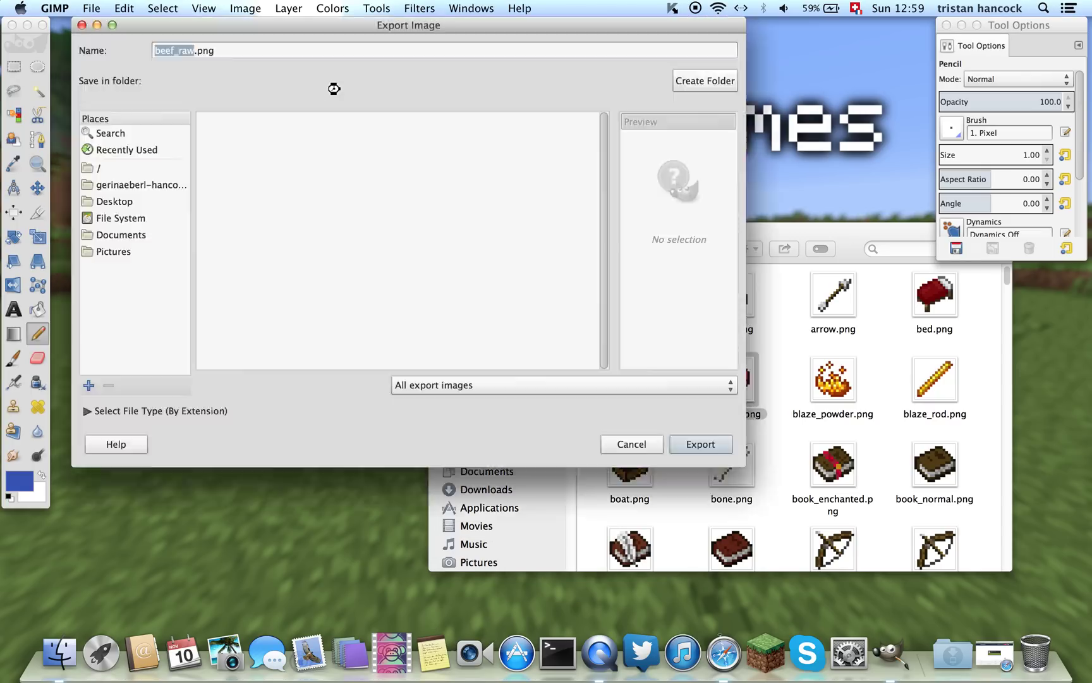
pyautogui.click(697, 444)
pyautogui.click(497, 287)
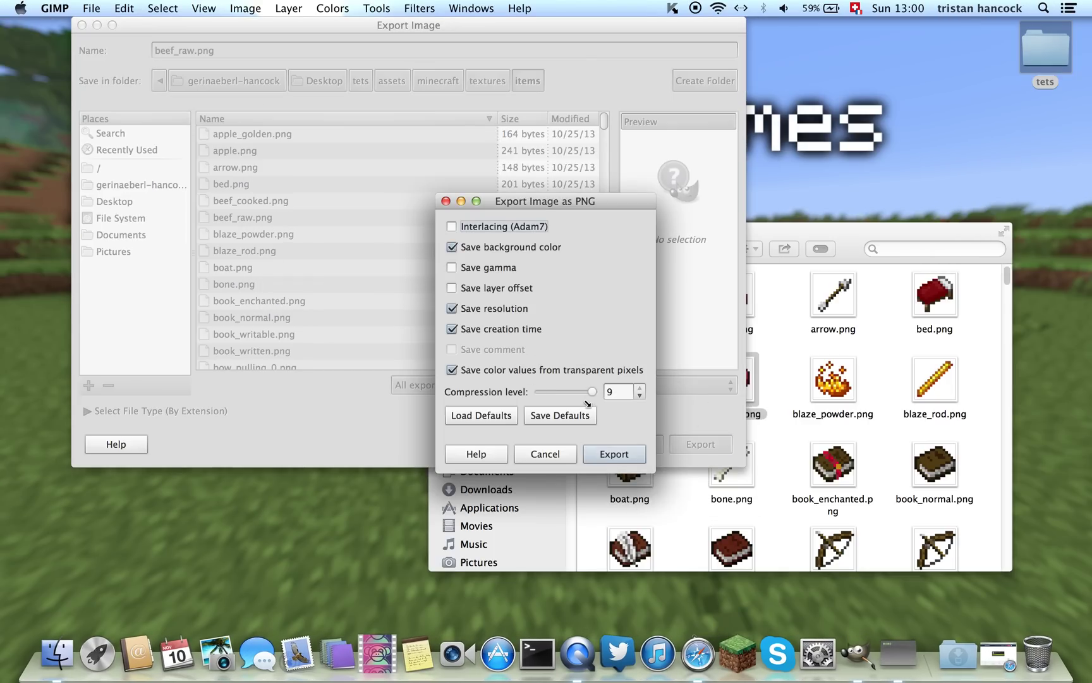
pyautogui.click(616, 455)
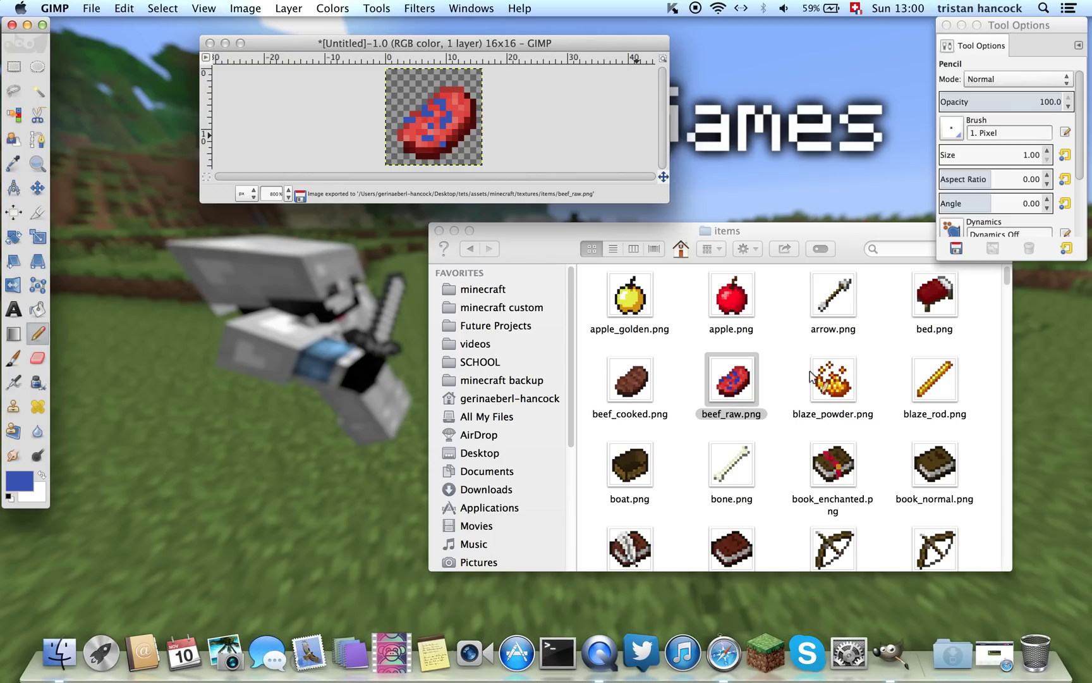
pyautogui.click(210, 44)
pyautogui.click(348, 191)
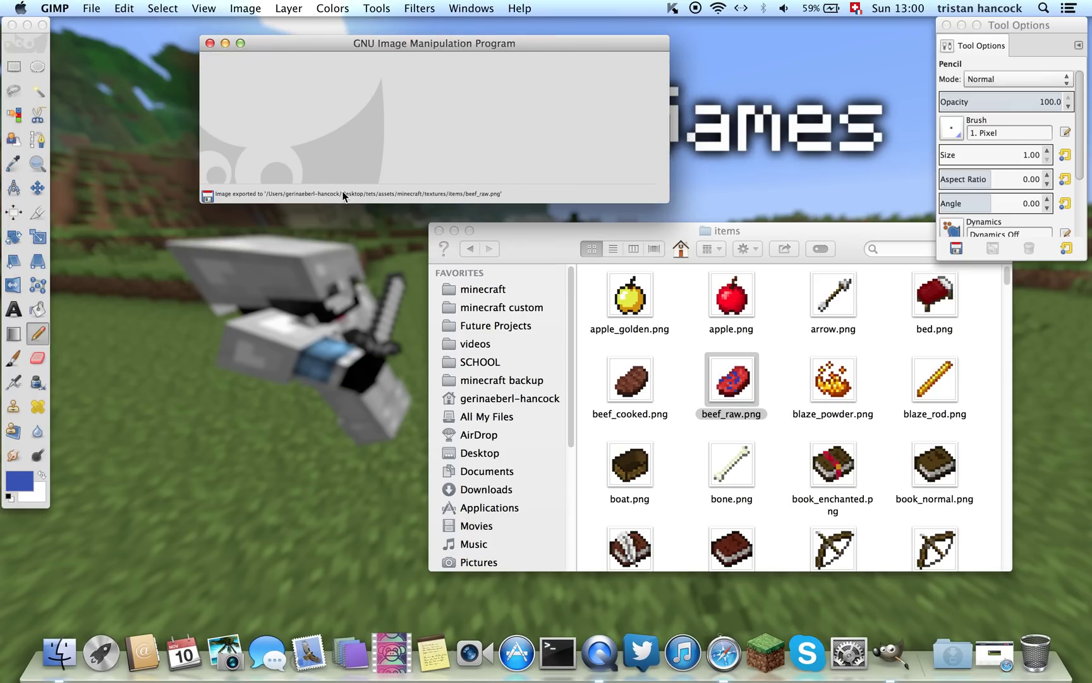
# - Quit GIMP and close the items folder window
pyautogui.click(210, 44)
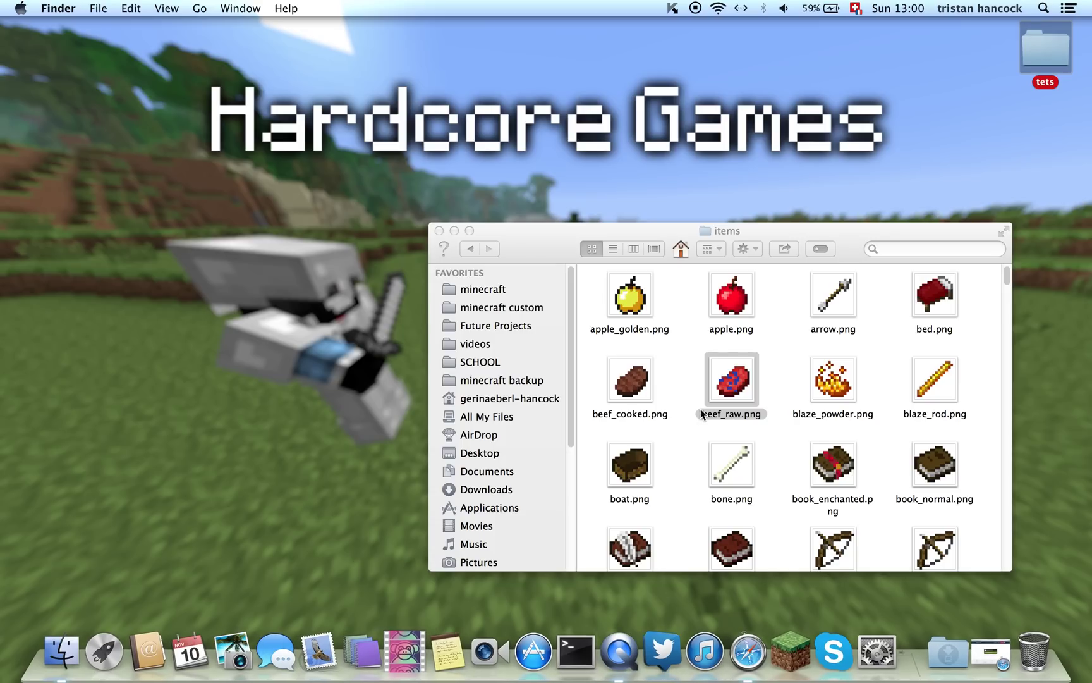
pyautogui.click(666, 363)
pyautogui.scroll(-5, 693, 378)
pyautogui.scroll(3, 696, 342)
pyautogui.scroll(2, 697, 323)
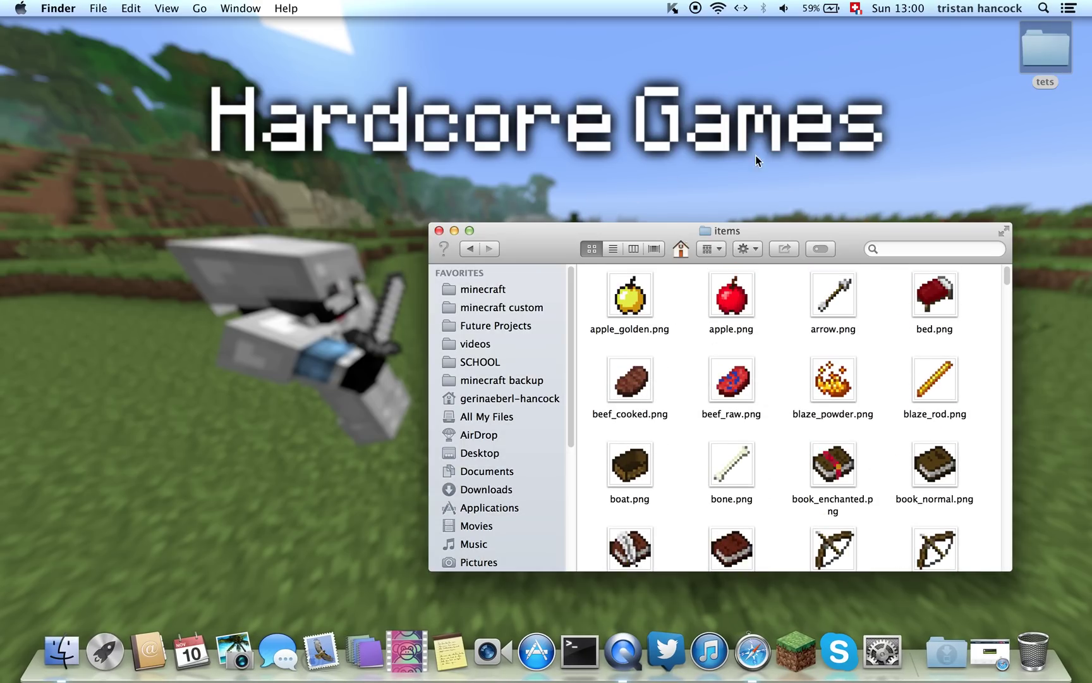
pyautogui.click(439, 231)
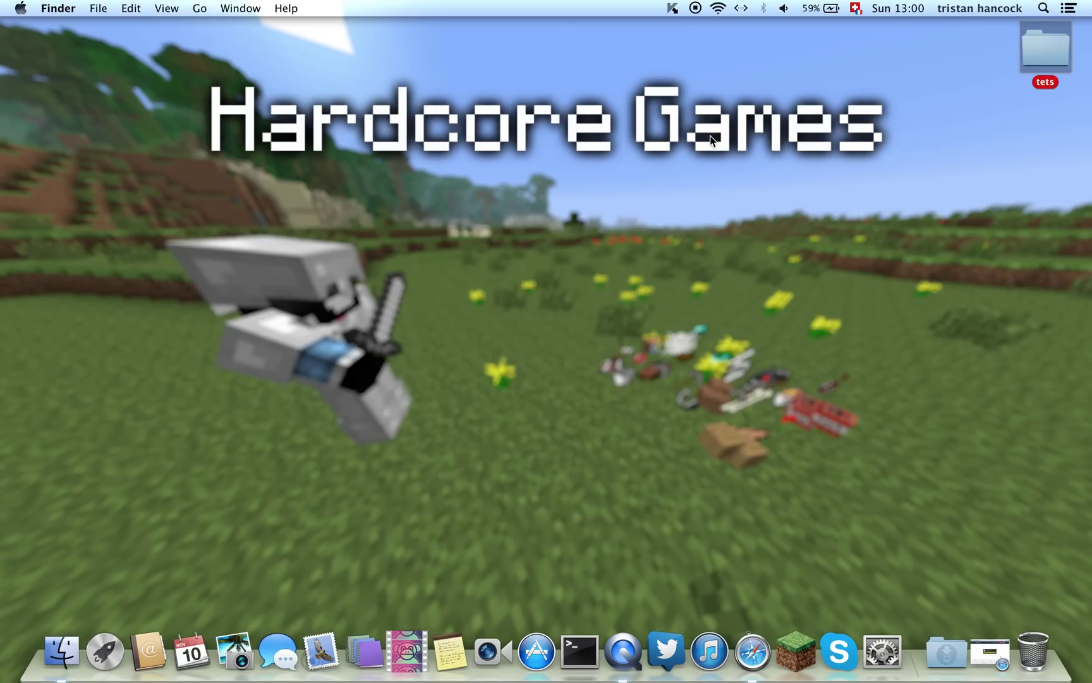
# - Move the tets folder to the desktop's centre and open the home folder via Go
pyautogui.moveTo(1046, 47)
pyautogui.mouseDown()
pyautogui.moveTo(628, 133)
pyautogui.moveTo(749, 144)
pyautogui.moveTo(660, 115)
pyautogui.mouseUp()
pyautogui.click(549, 213)
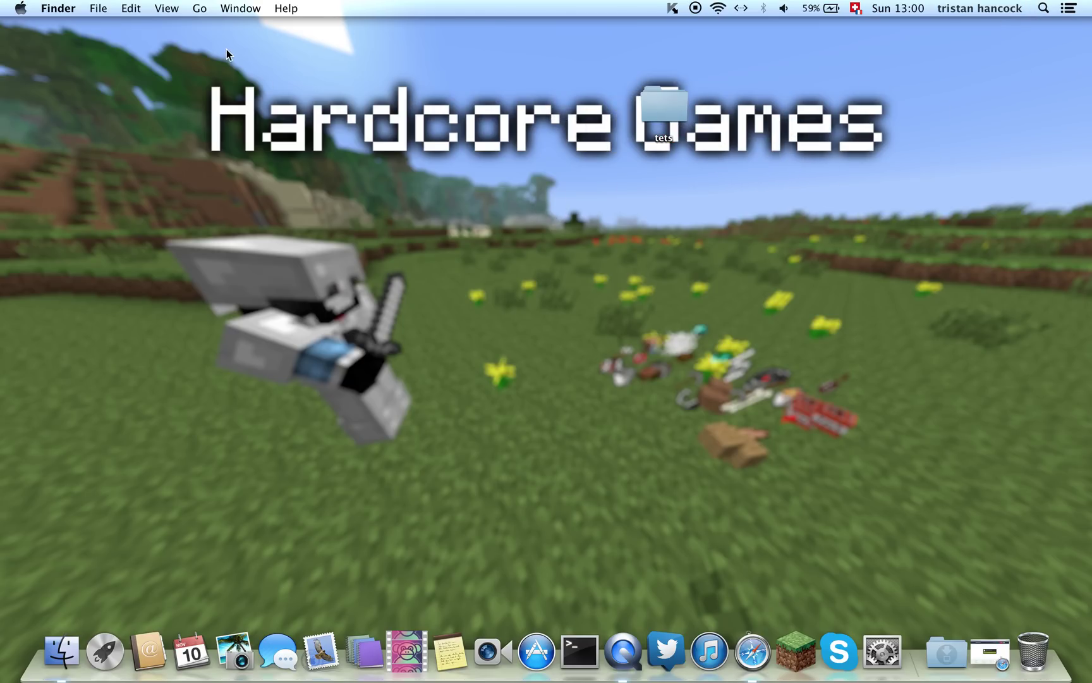
pyautogui.click(196, 10)
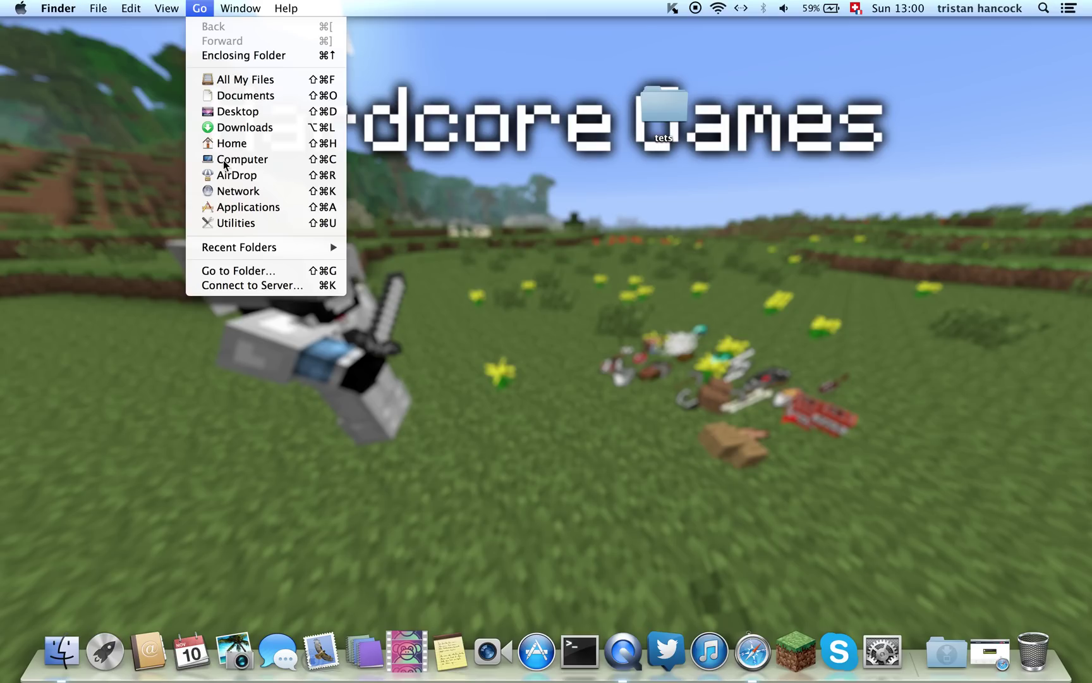
pyautogui.click(277, 142)
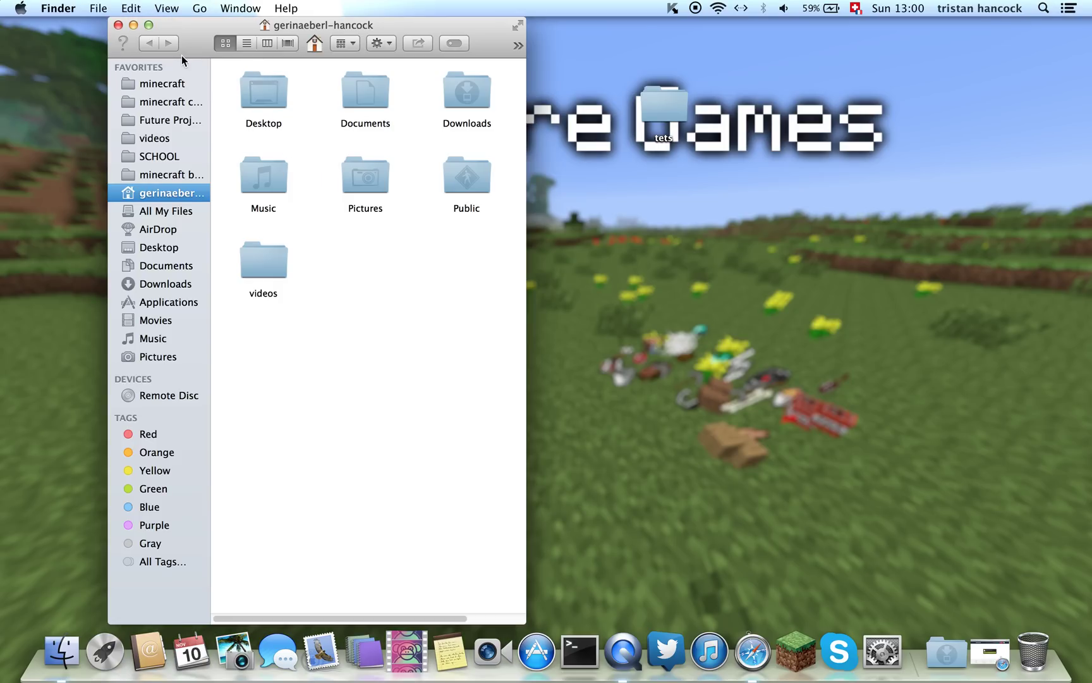
# - Go to ~/Library and navigate into Application Support > minecraft > resourcepacks
pyautogui.click(202, 12)
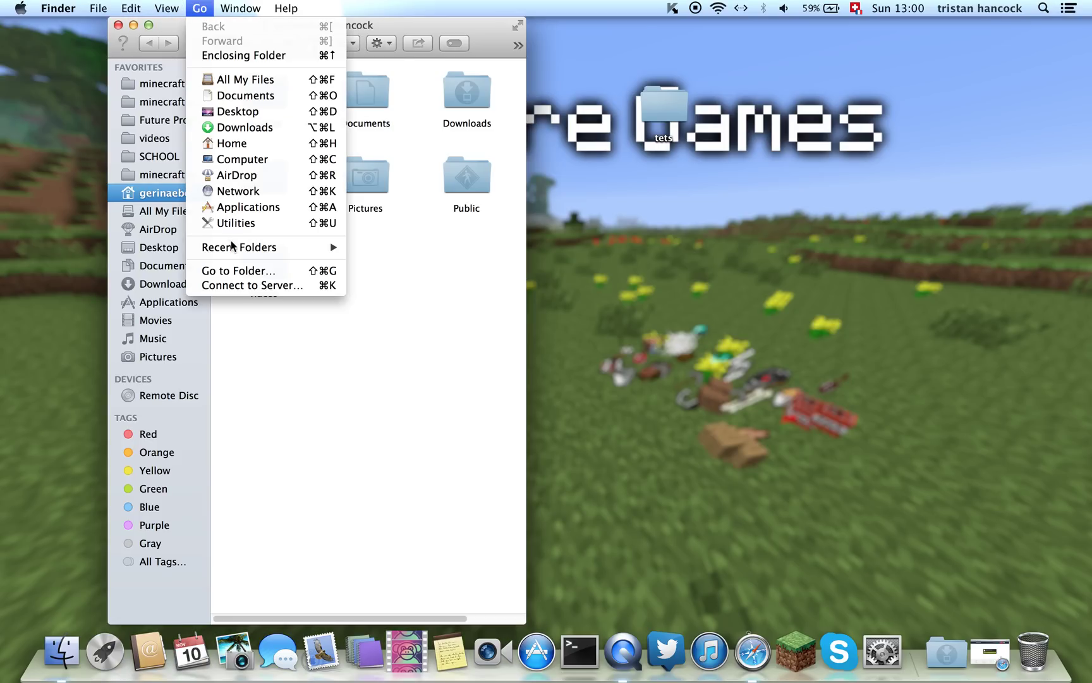
pyautogui.click(235, 270)
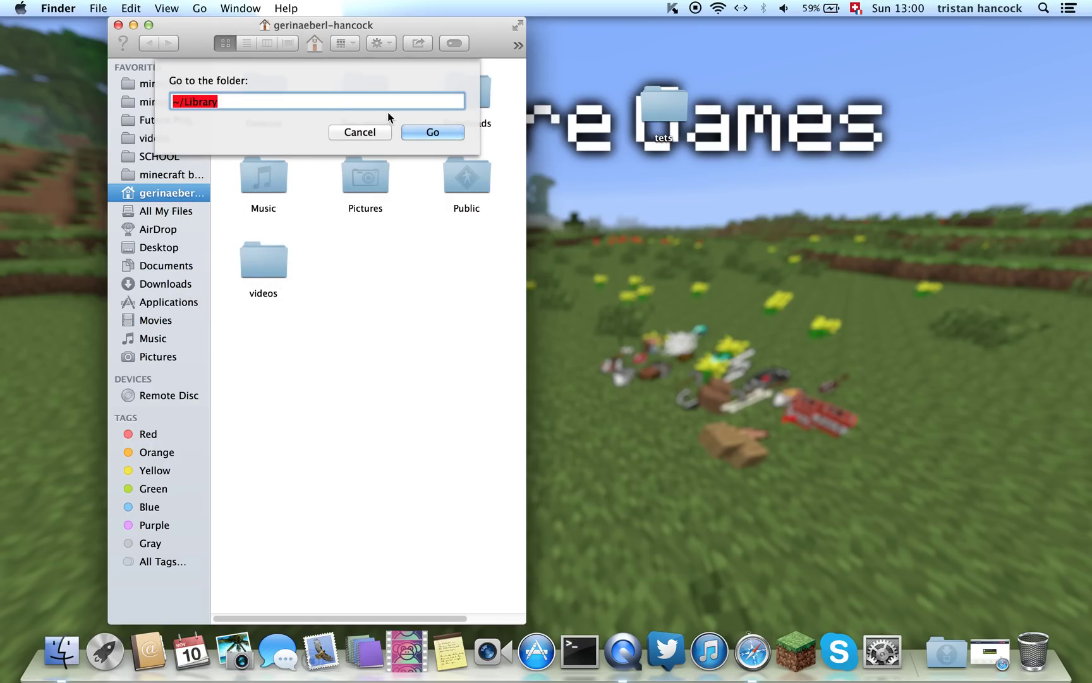
pyautogui.click(414, 135)
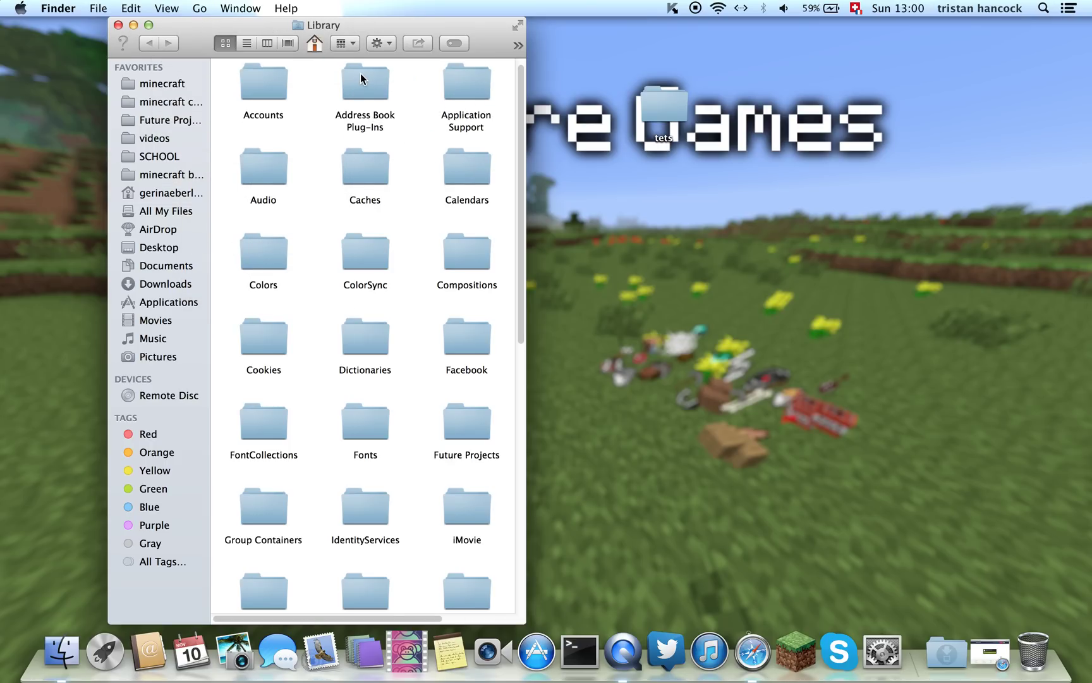
pyautogui.doubleClick(473, 79)
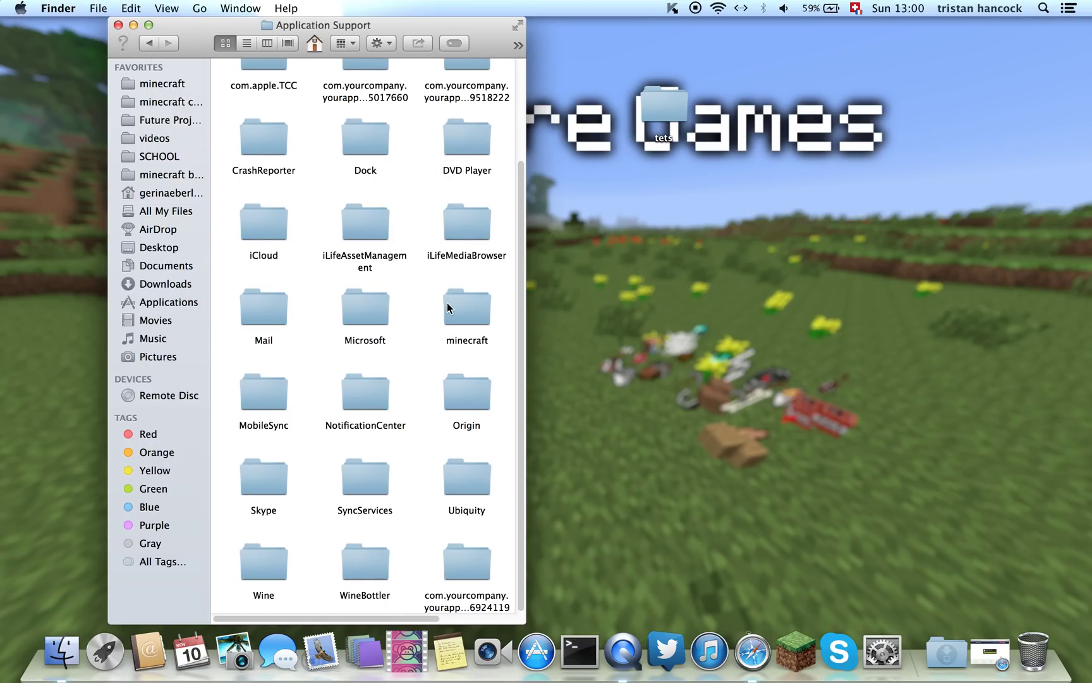
pyautogui.doubleClick(447, 302)
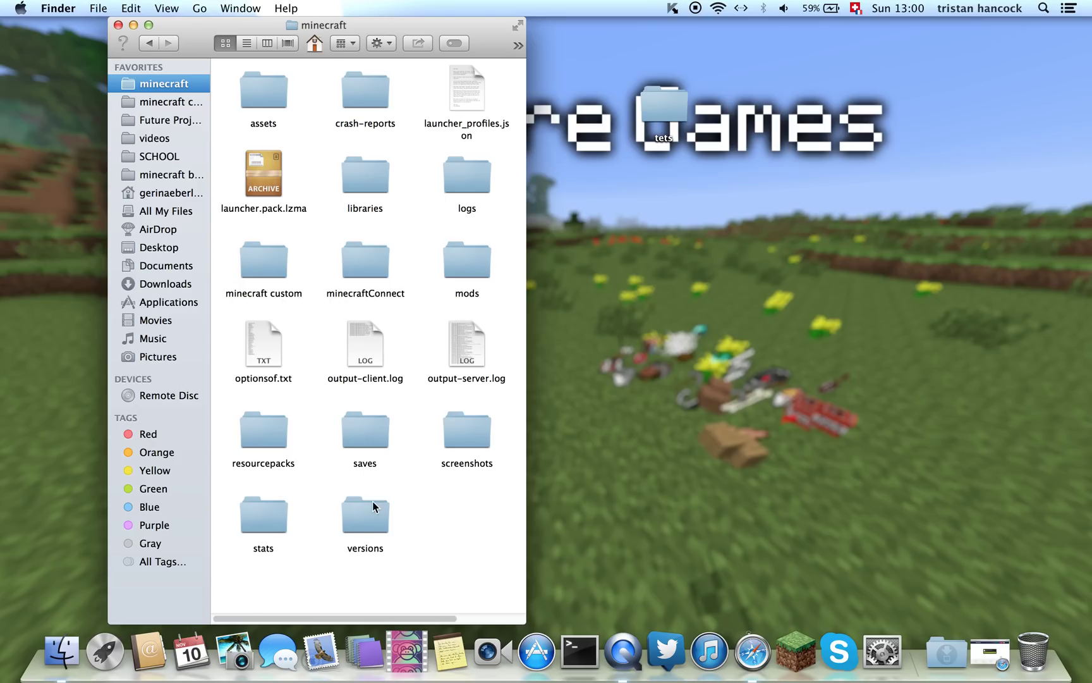
pyautogui.doubleClick(276, 435)
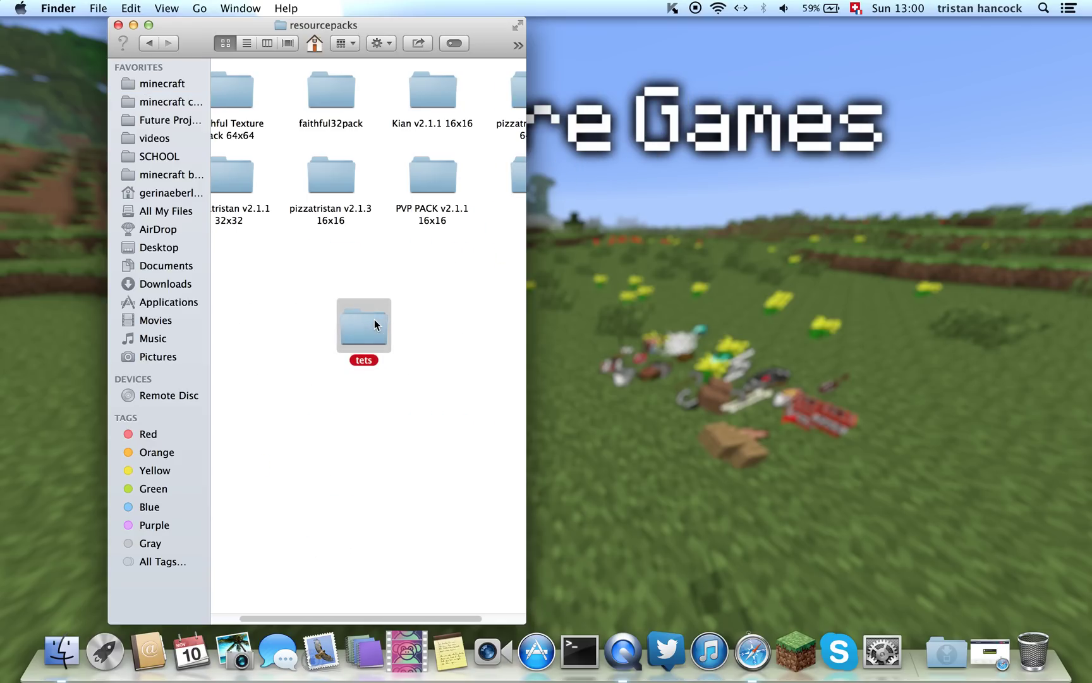
# - Drop tets into resourcepacks, trash the old test pack, minimize Finder and launch Minecraft
pyautogui.moveTo(678, 88); pyautogui.dragTo(374, 320)
pyautogui.press('ctrl+super+1')
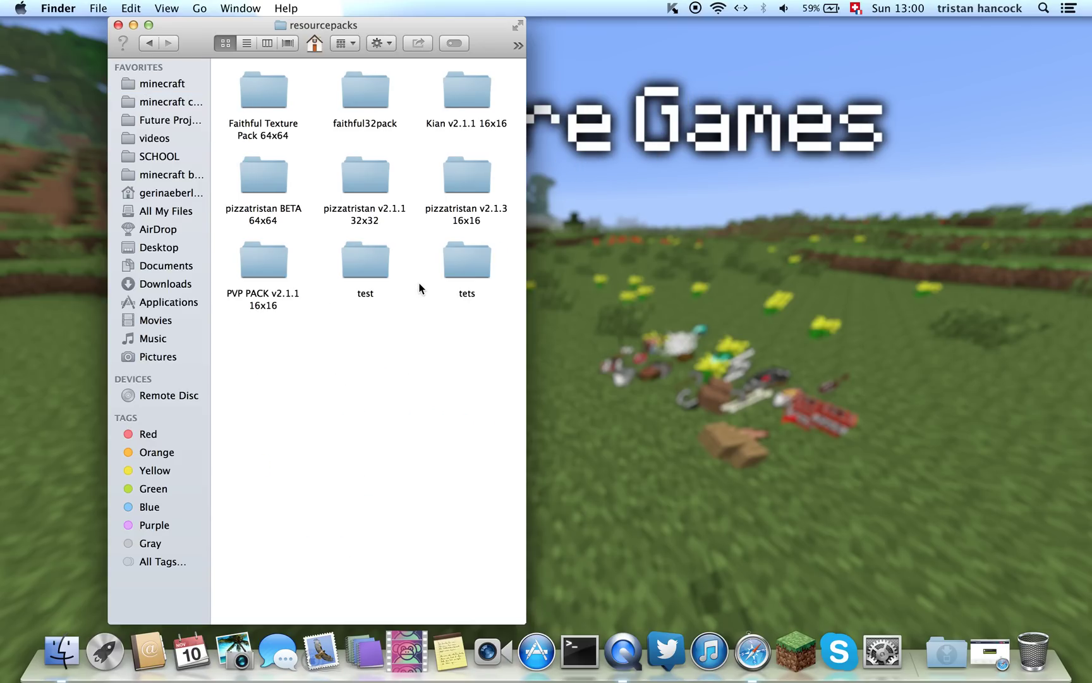
pyautogui.moveTo(372, 273); pyautogui.dragTo(1037, 658)
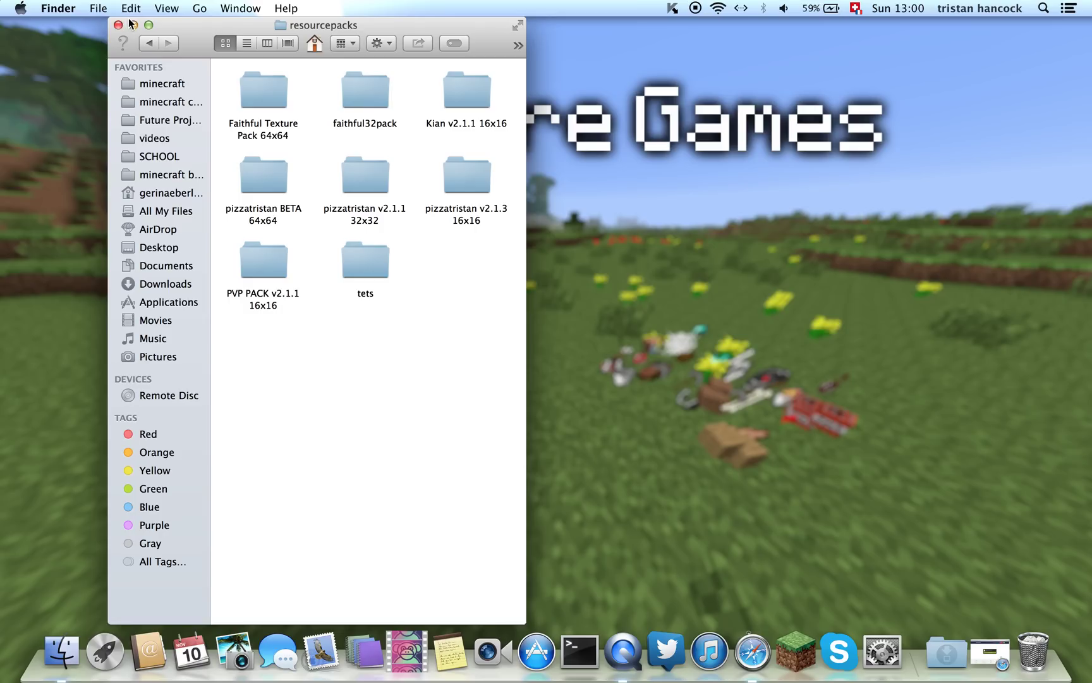
pyautogui.click(147, 25)
pyautogui.click(751, 644)
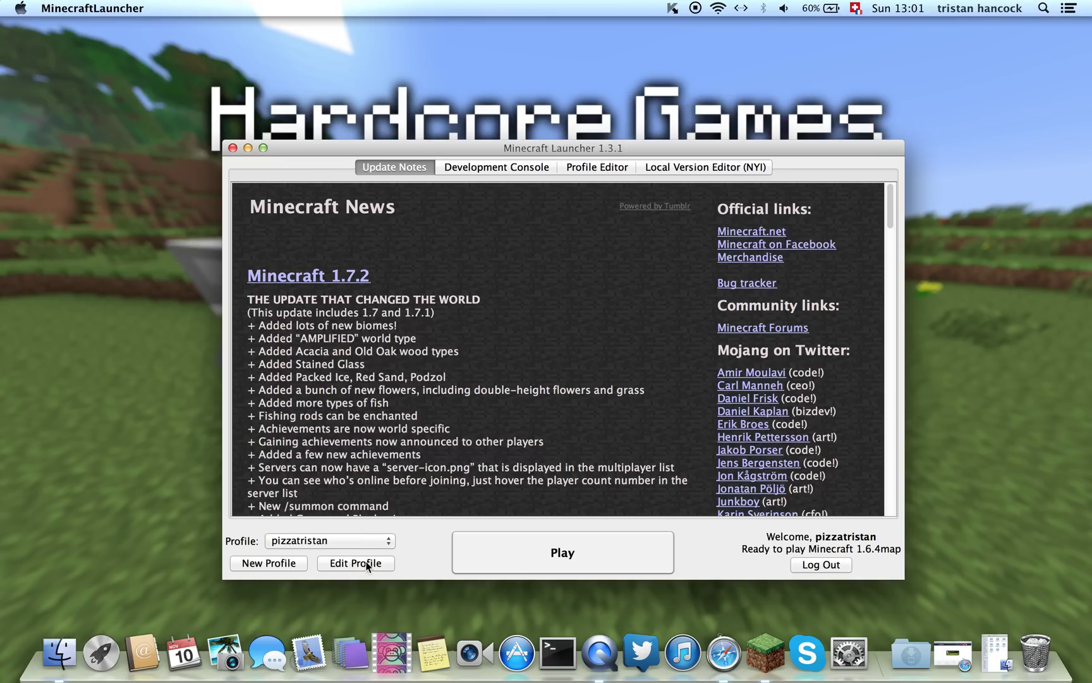
# - Set the launcher profile to use release 1.7.2 and save it
pyautogui.click(368, 567)
pyautogui.click(441, 427)
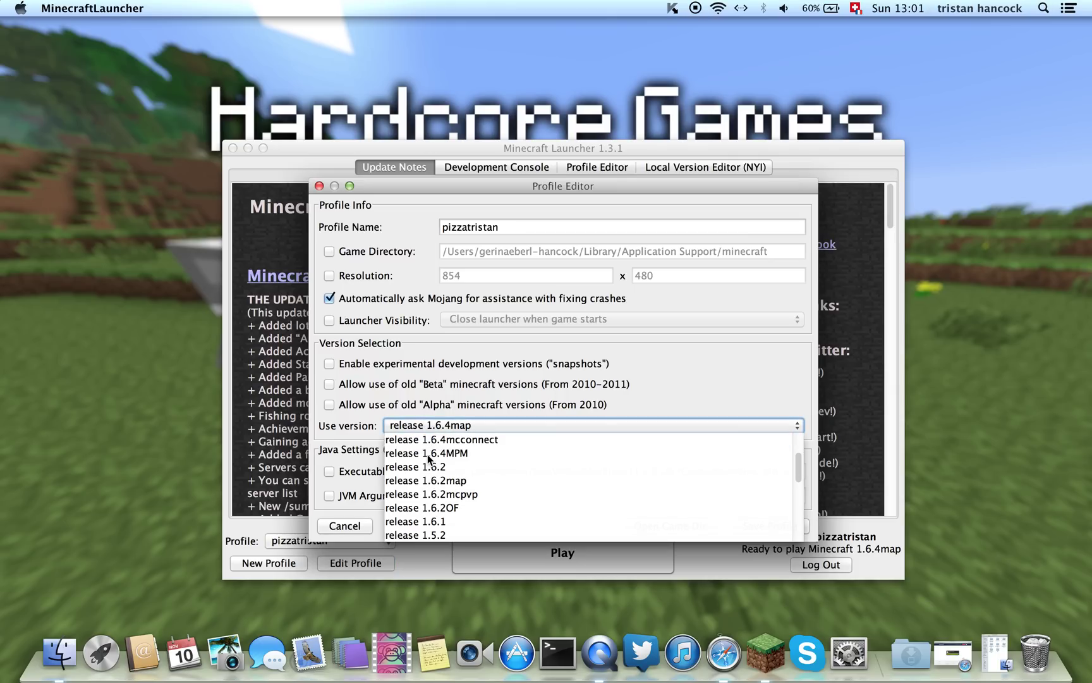
pyautogui.scroll(-3, 429, 460)
pyautogui.scroll(1, 430, 466)
pyautogui.scroll(5, 435, 457)
pyautogui.click(435, 453)
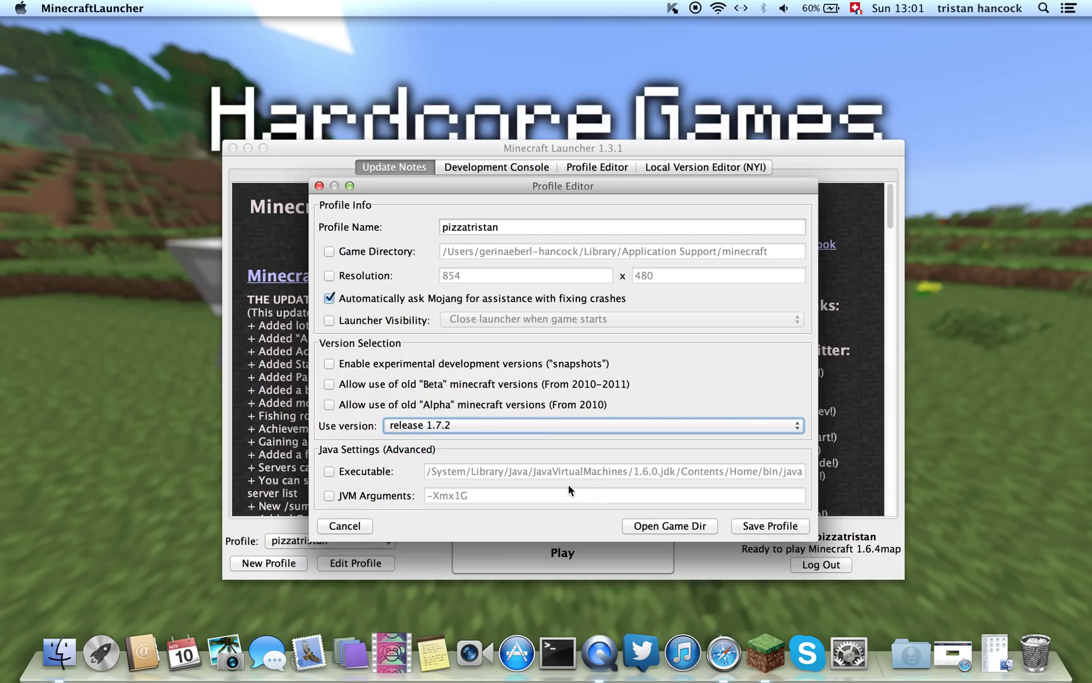
pyautogui.click(743, 530)
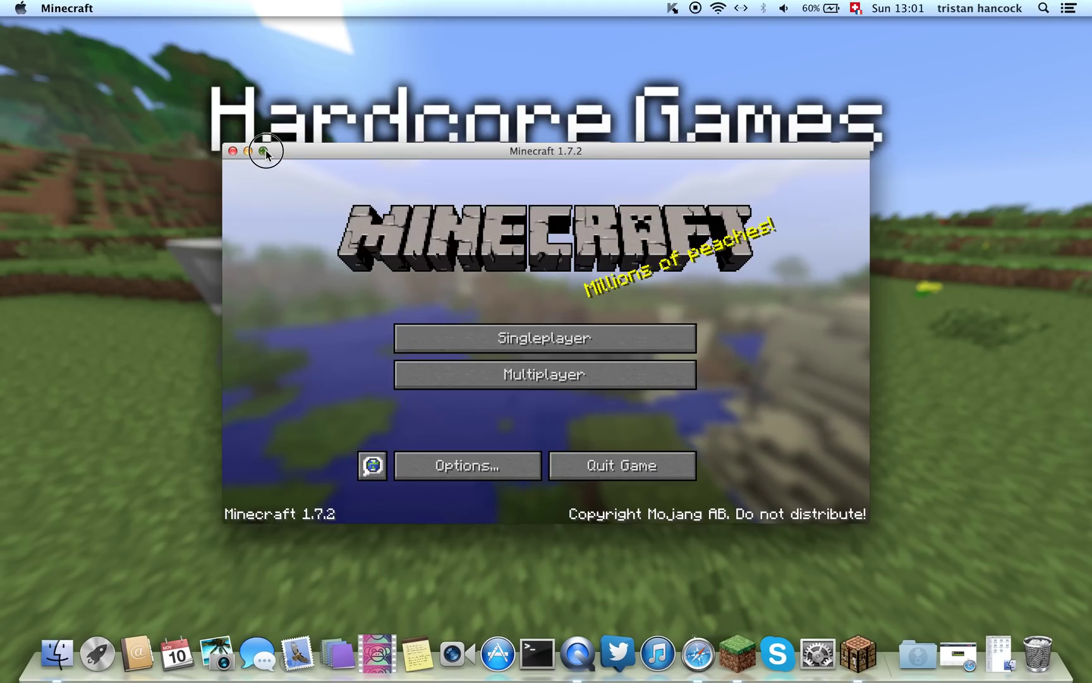
# - Maximize the game window and go to Options > Resource Packs
pyautogui.click(266, 150)
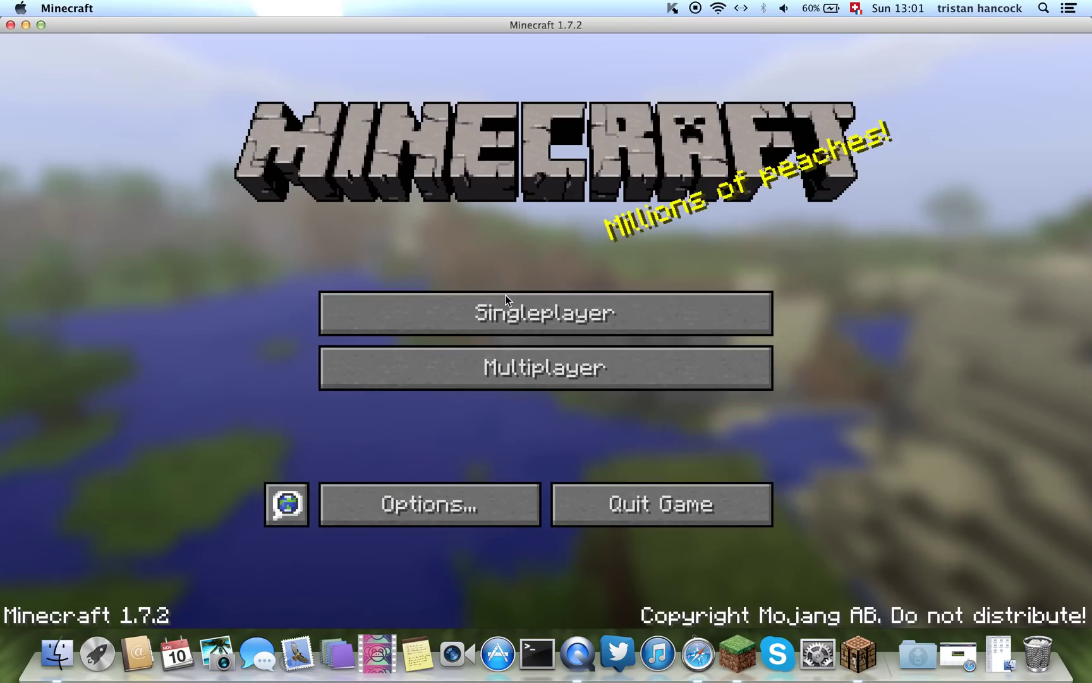
pyautogui.click(429, 500)
pyautogui.click(376, 465)
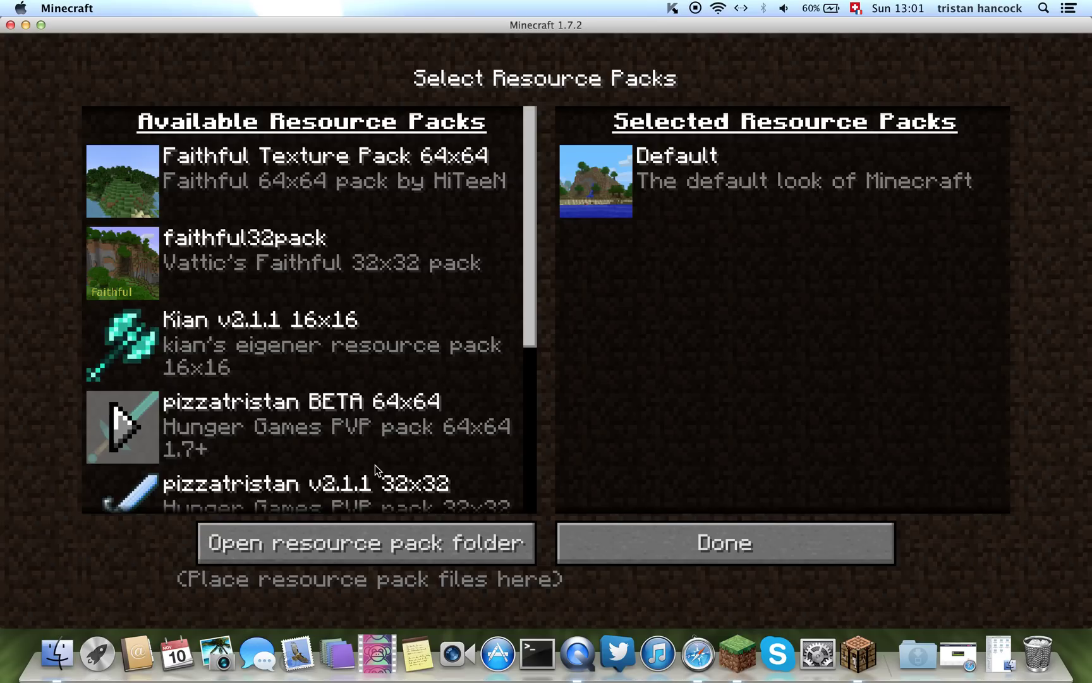
pyautogui.scroll(-1, 276, 322)
pyautogui.scroll(-3, 276, 321)
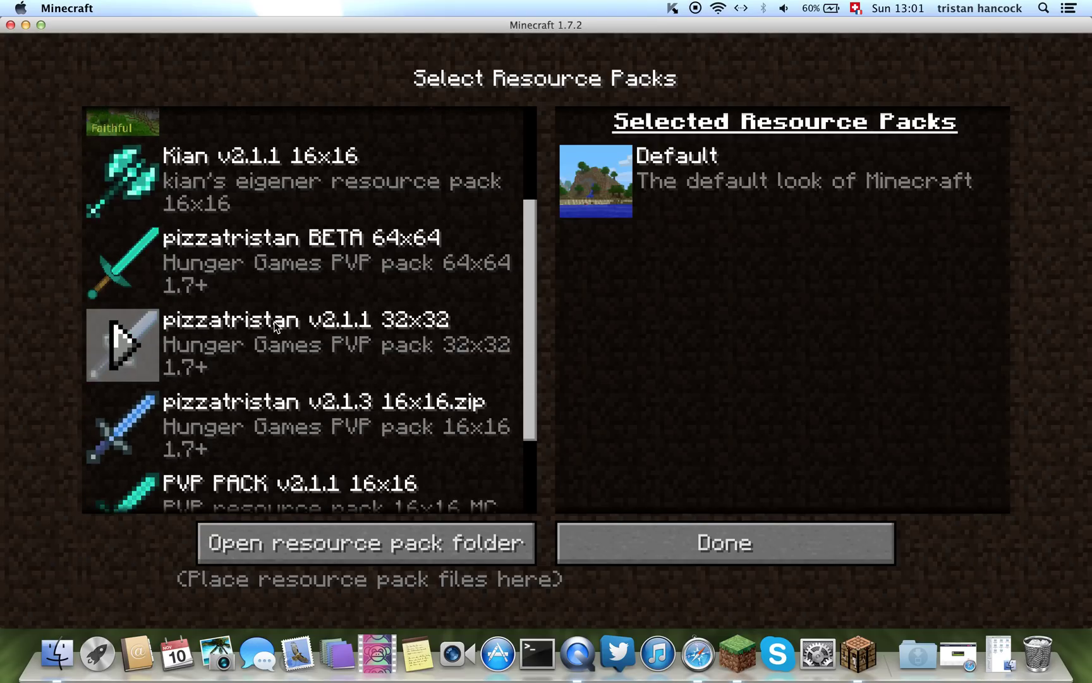
pyautogui.scroll(-1, 268, 322)
pyautogui.scroll(1, 269, 322)
pyautogui.scroll(1, 268, 321)
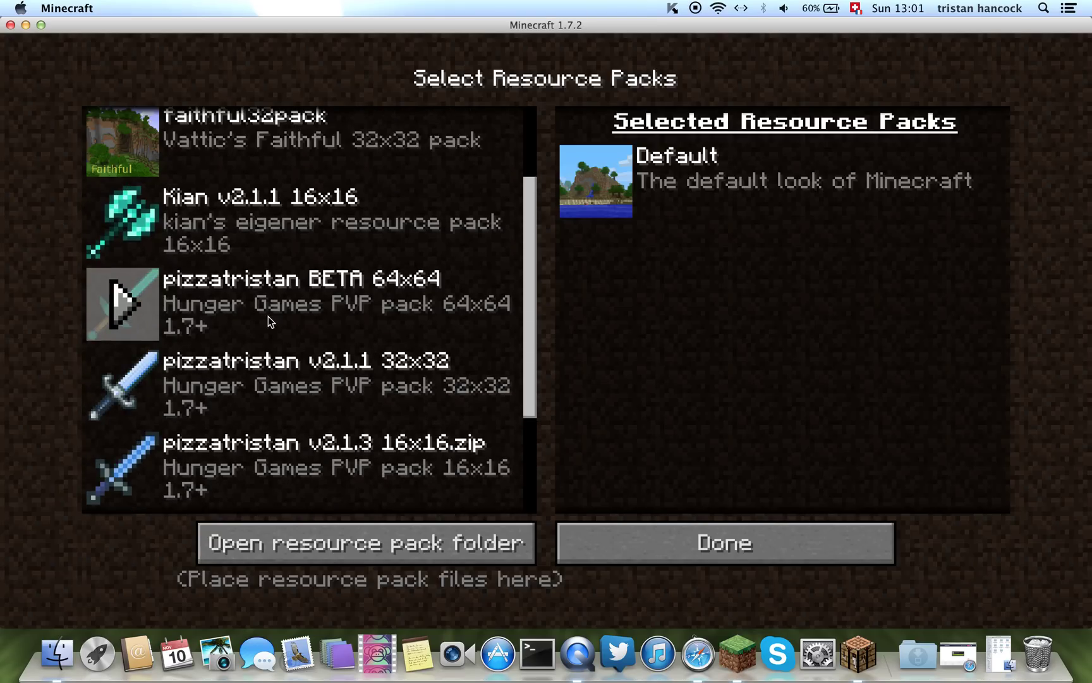
pyautogui.scroll(1, 268, 322)
pyautogui.scroll(1, 268, 322)
pyautogui.scroll(1, 268, 321)
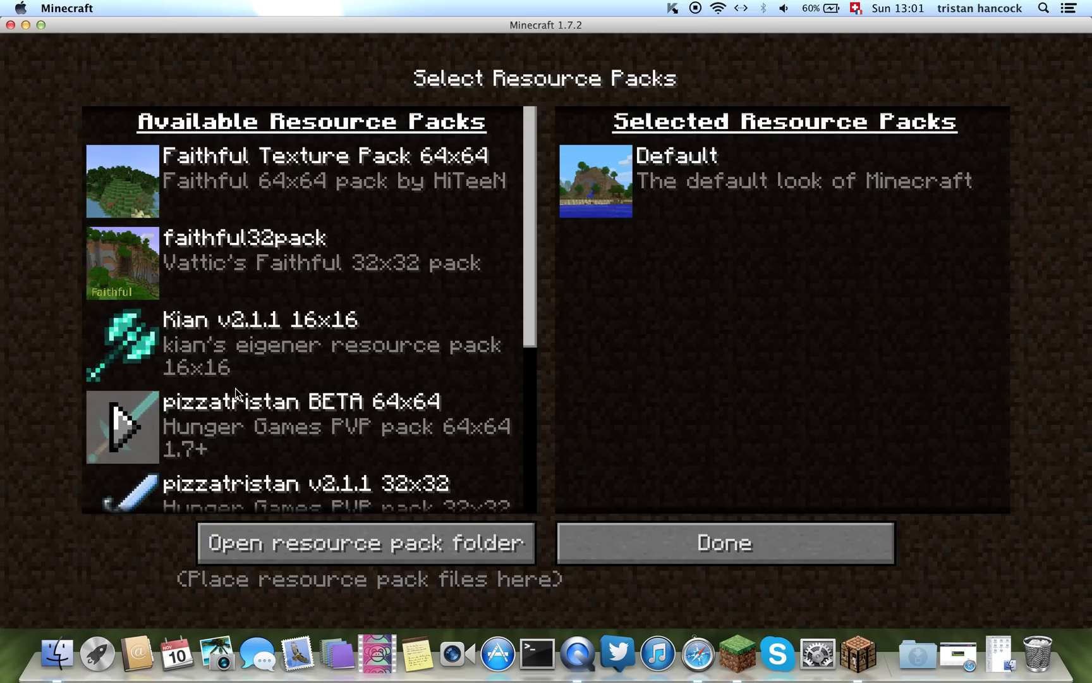
pyautogui.scroll(-2, 310, 311)
pyautogui.scroll(-3, 310, 311)
pyautogui.scroll(-2, 310, 311)
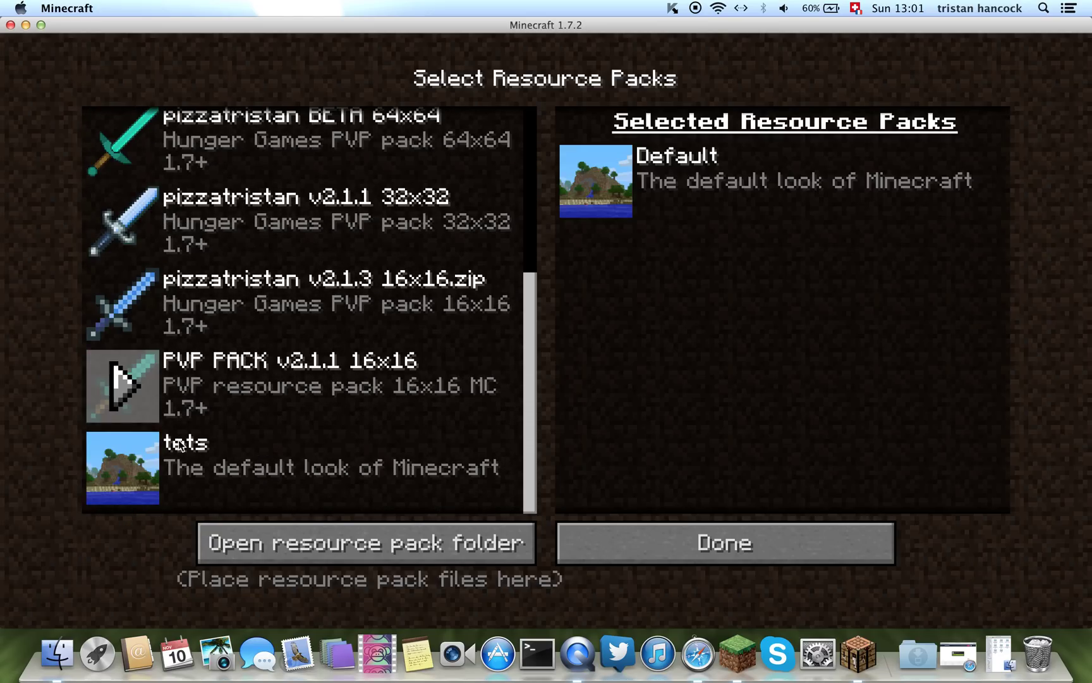
# - Move tets into Selected Resource Packs above Default and confirm with Done
pyautogui.click(122, 462)
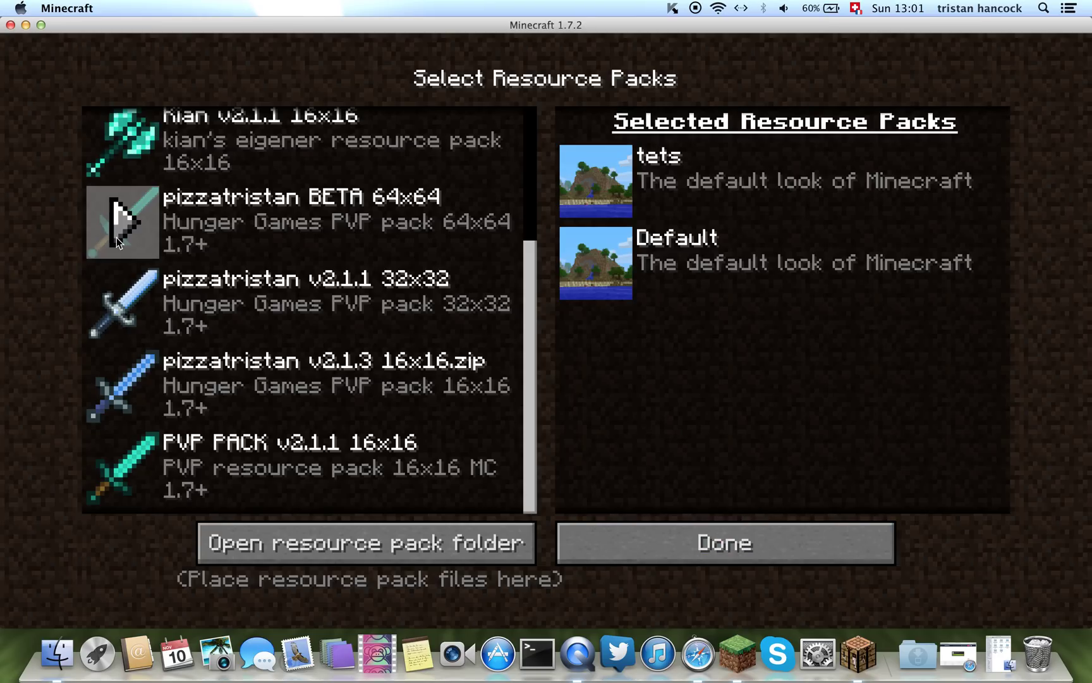
pyautogui.scroll(1, 122, 220)
pyautogui.scroll(-1, 122, 221)
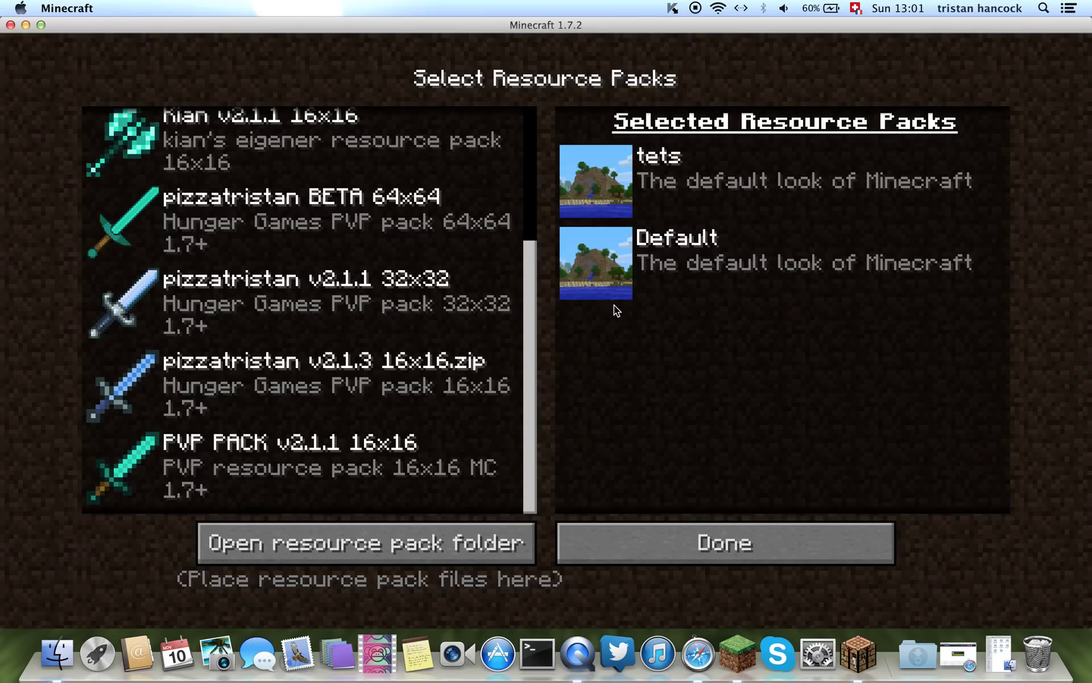
pyautogui.click(604, 551)
# - Return to the title menu and load the Terminal MW3 singleplayer world
pyautogui.click(541, 549)
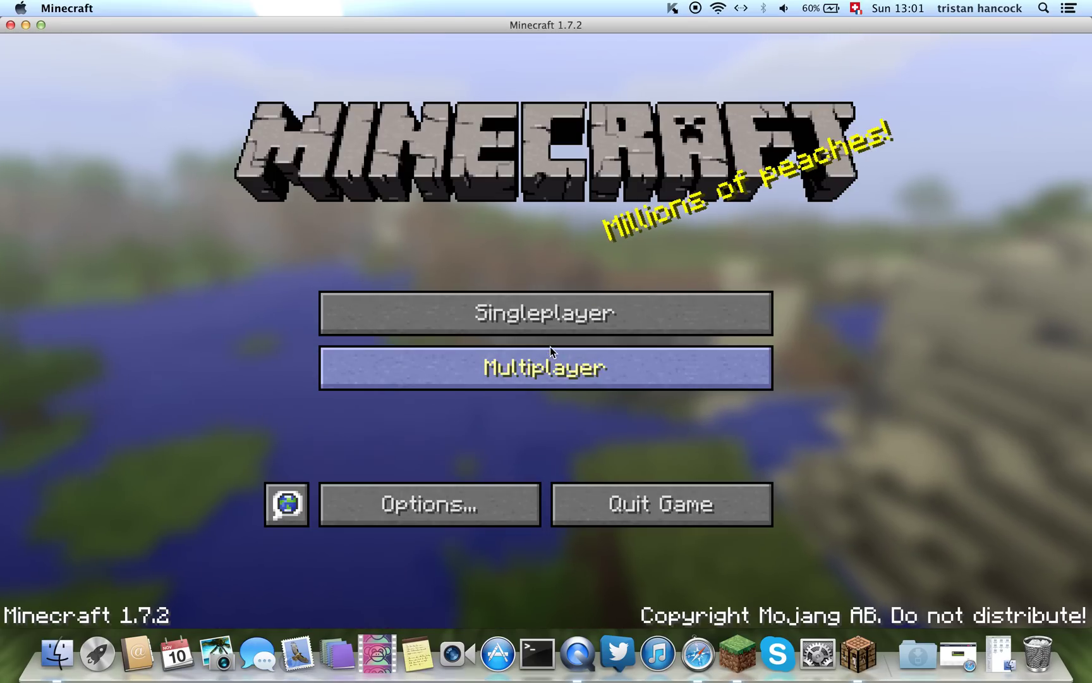
pyautogui.click(517, 309)
pyautogui.click(404, 242)
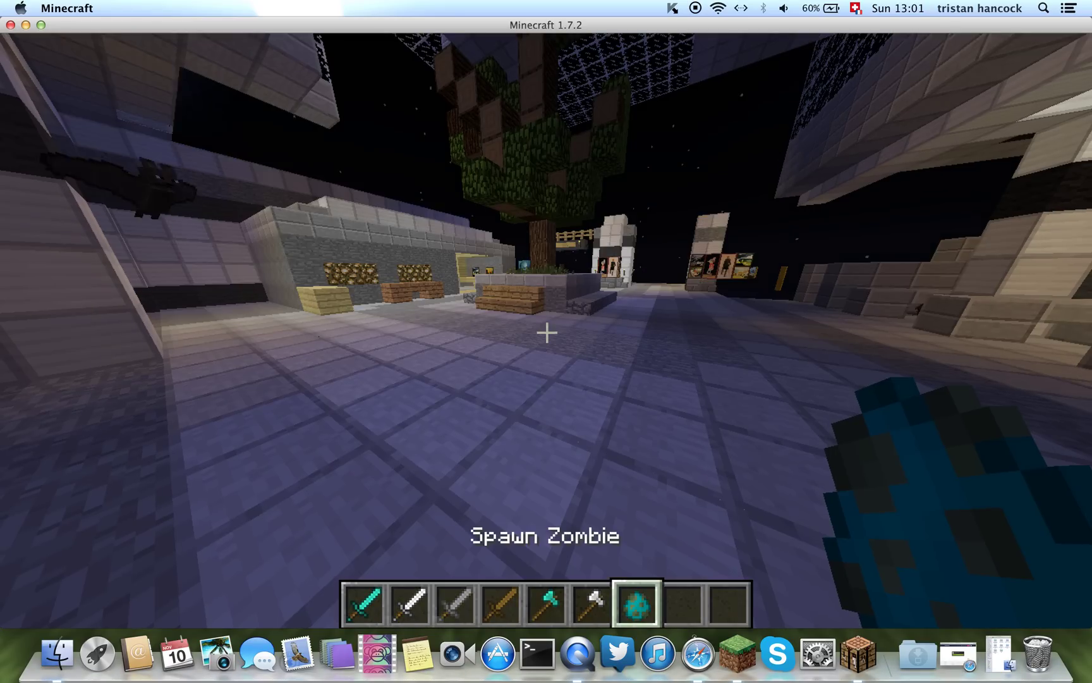
pyautogui.press('w')
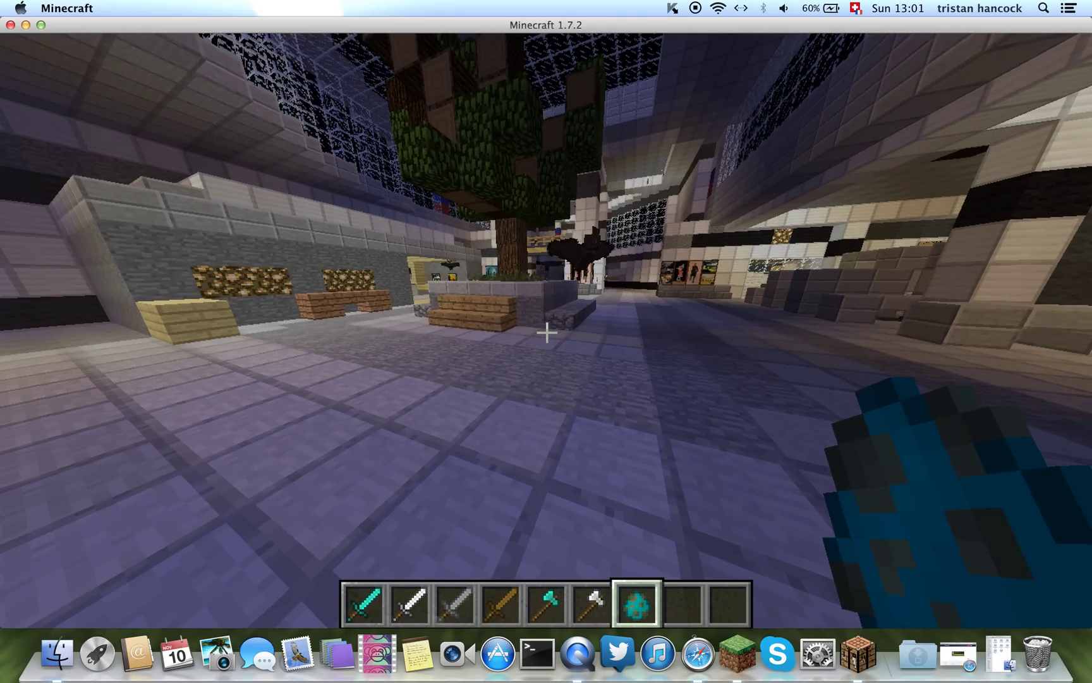
# - Rebind the Sprint control to R in Controls and resume the game
pyautogui.press('Escape')
pyautogui.click(471, 387)
pyautogui.click(616, 376)
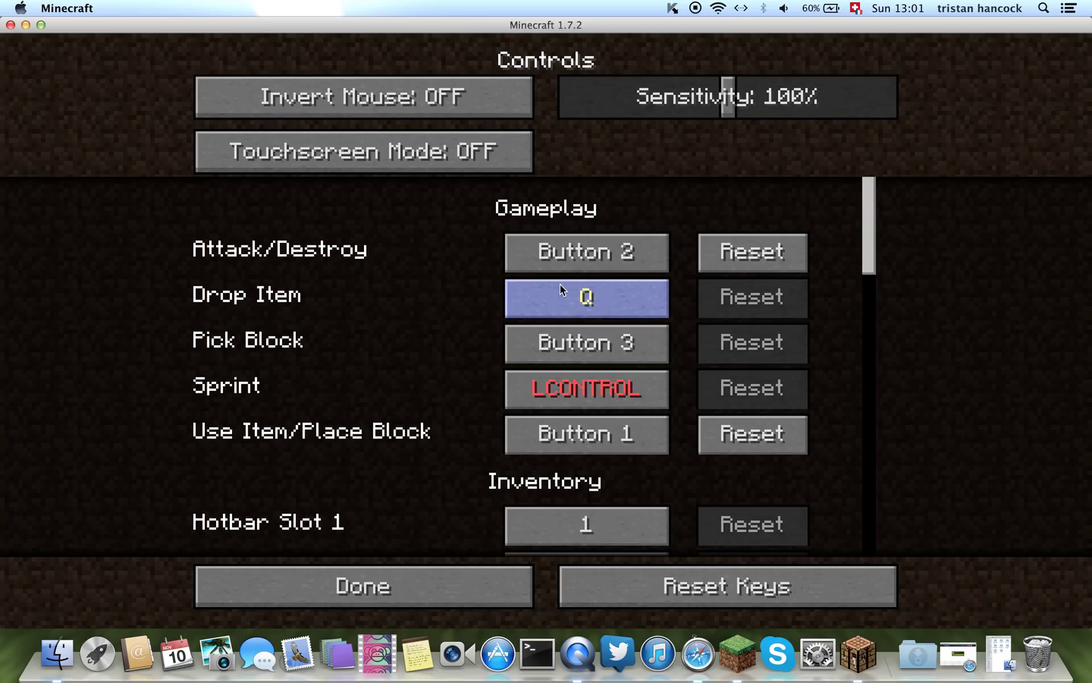
pyautogui.click(569, 390)
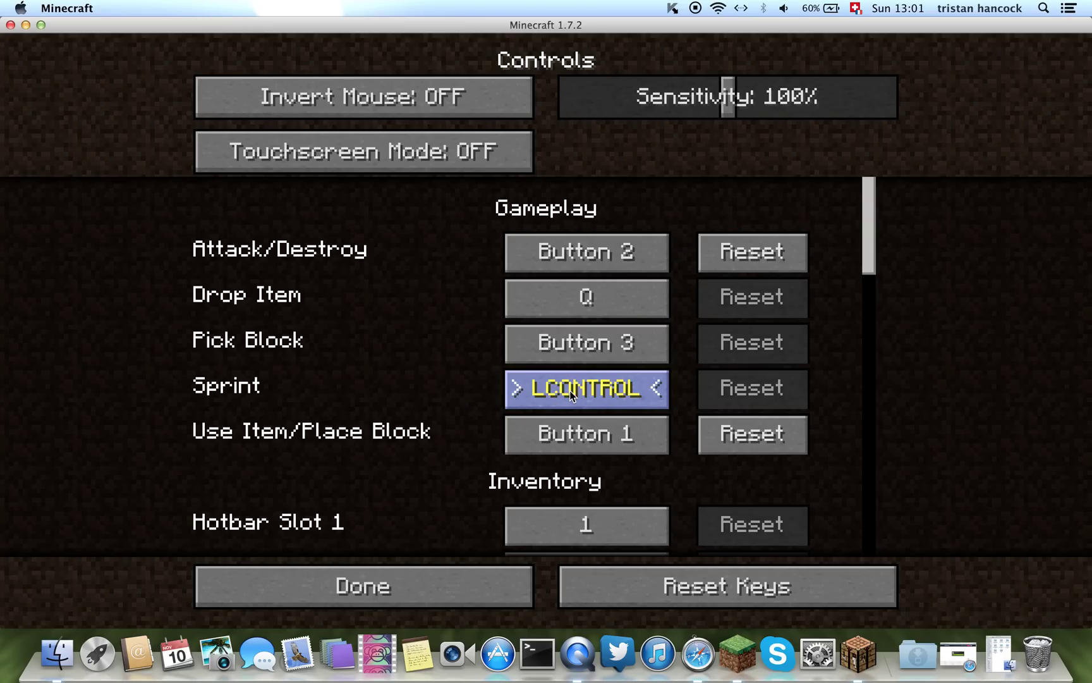
pyautogui.press('r')
pyautogui.click(498, 588)
pyautogui.click(494, 544)
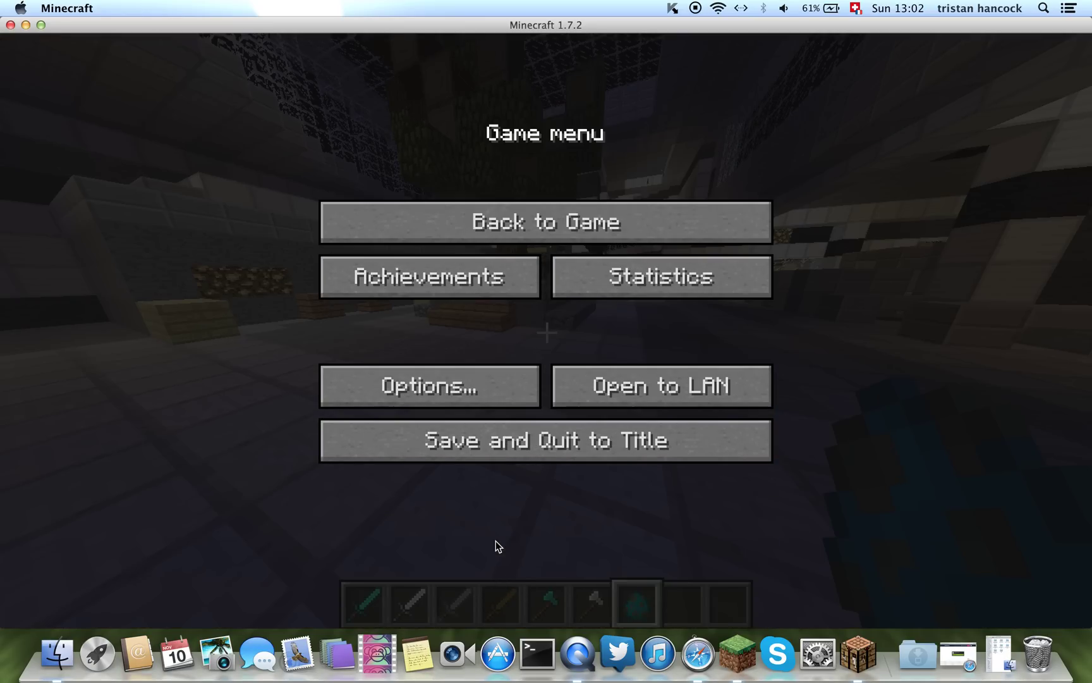
pyautogui.click(547, 220)
# - Put Raw Beef from Foodstuffs into hotbar slot 8, hold it, then Save and Quit to Title
pyautogui.press('e')
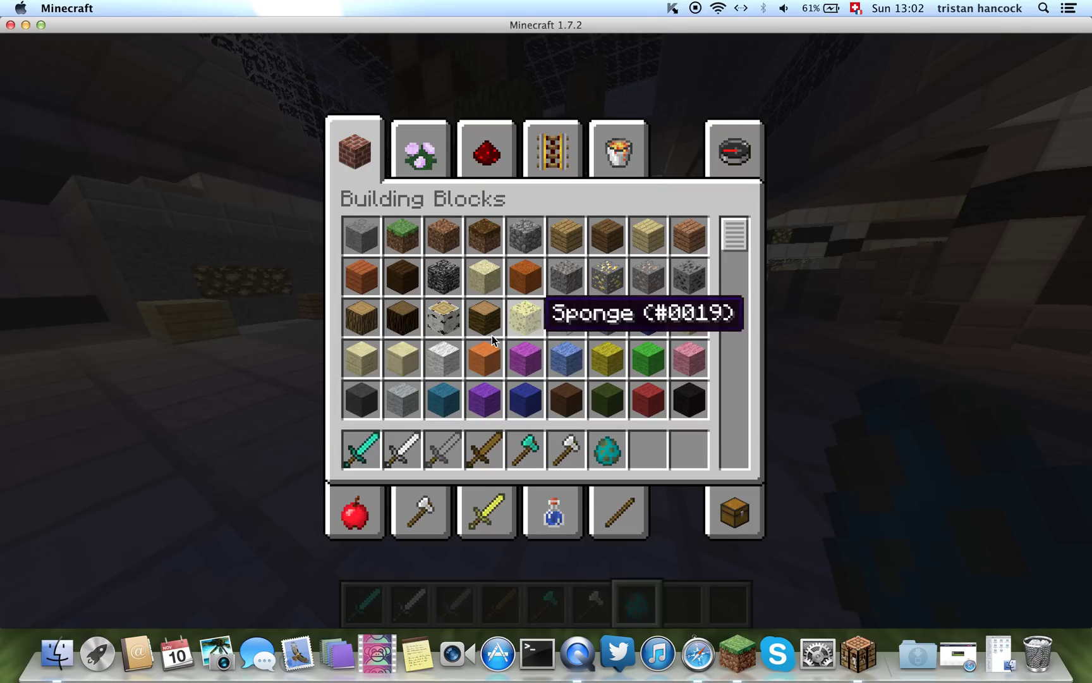
pyautogui.scroll(-2, 523, 310)
pyautogui.scroll(-2, 522, 310)
pyautogui.click(355, 510)
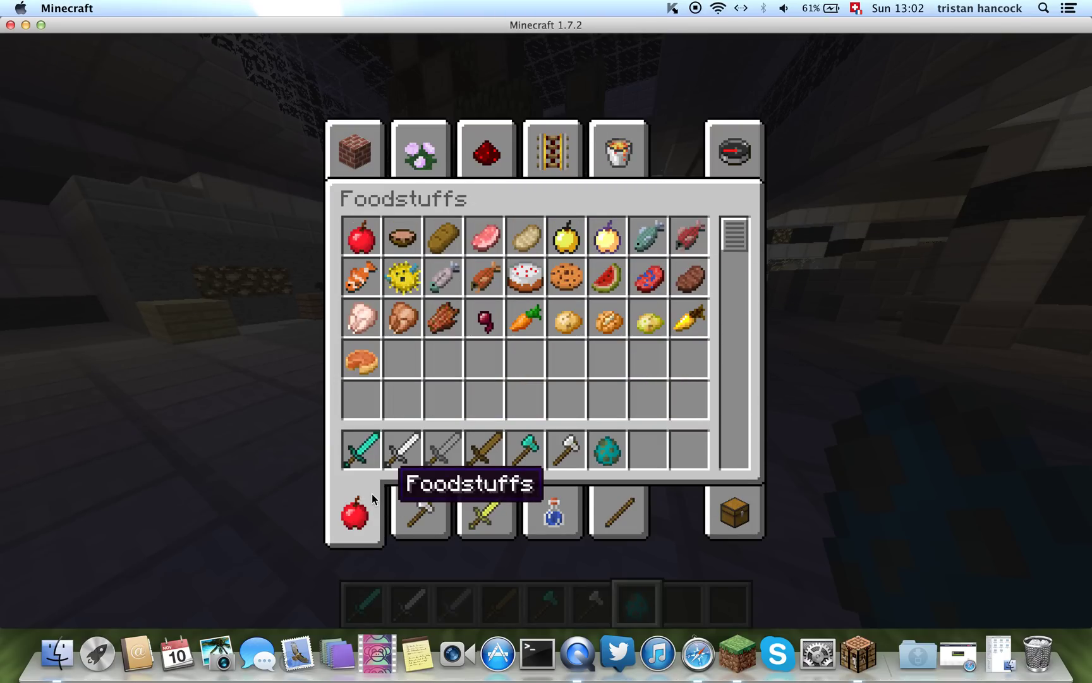
pyautogui.click(662, 296)
pyautogui.click(638, 460)
pyautogui.press('e')
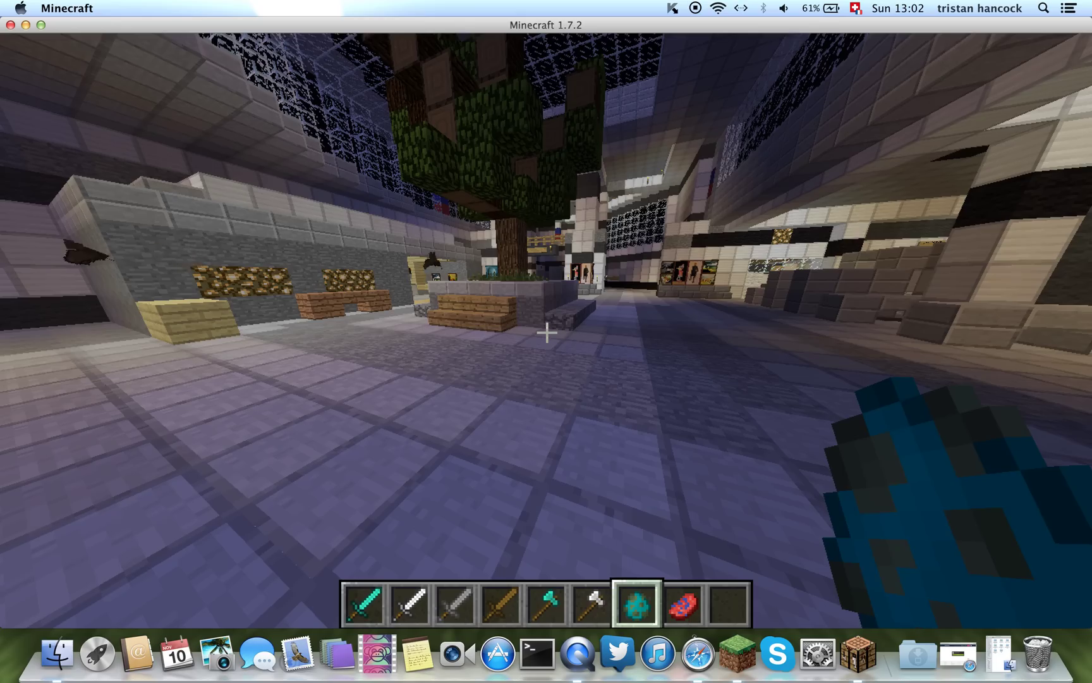
pyautogui.press('8')
pyautogui.press('w')
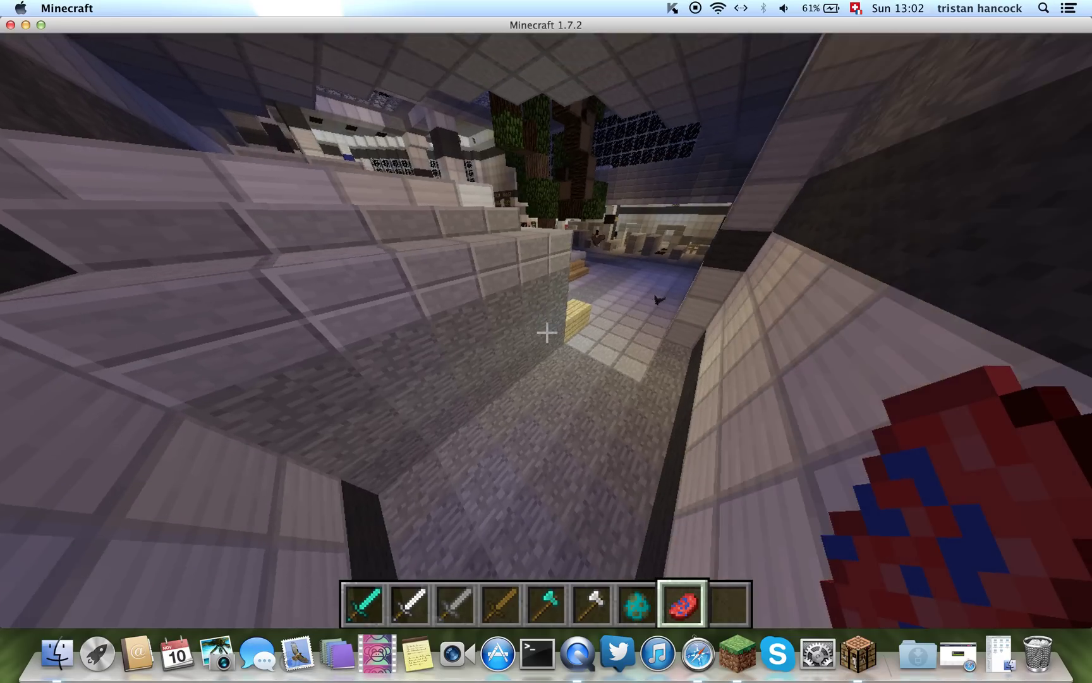
pyautogui.press('Escape')
pyautogui.click(495, 466)
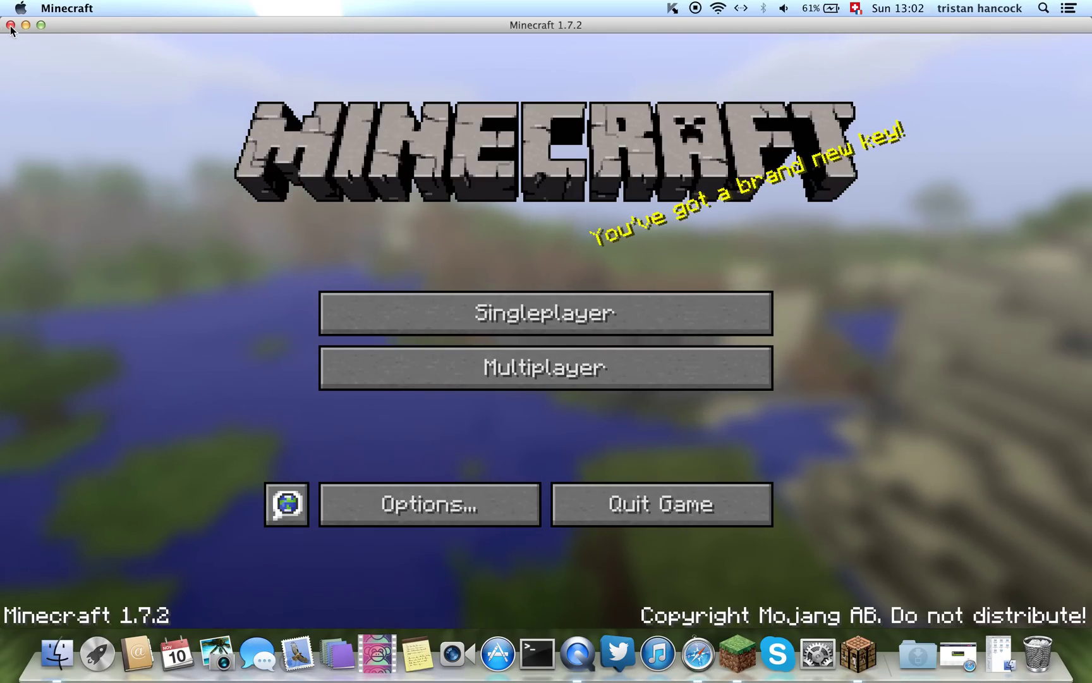
# - Quit Minecraft, download the pack zip from the MediaFire page and close Safari
pyautogui.click(11, 24)
pyautogui.click(949, 637)
pyautogui.click(559, 339)
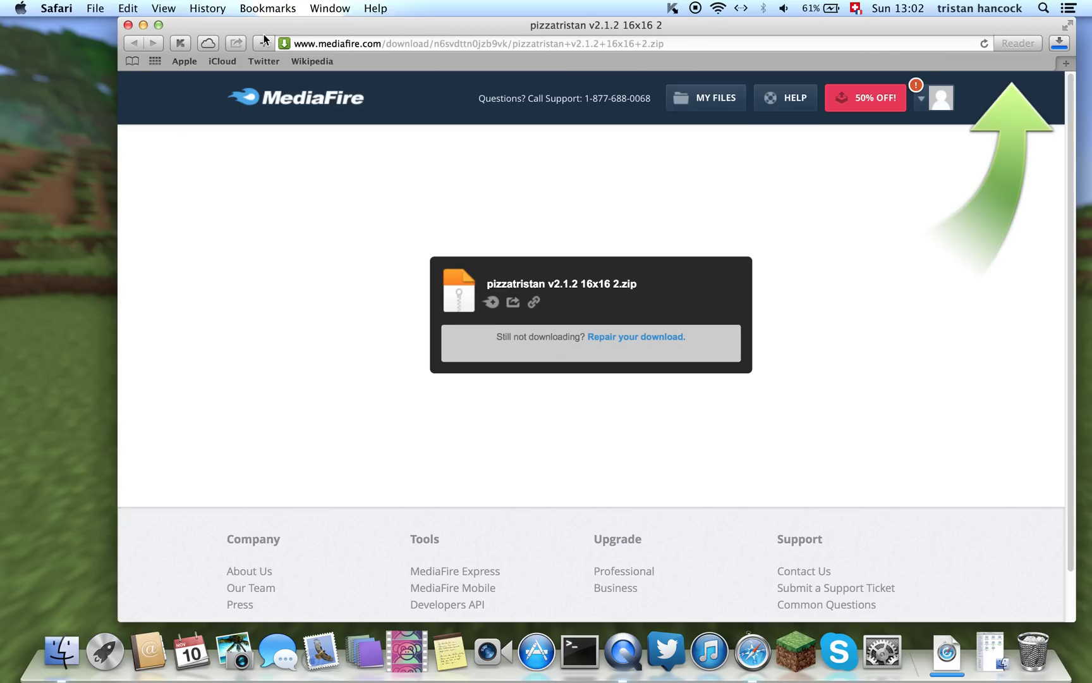
pyautogui.click(127, 26)
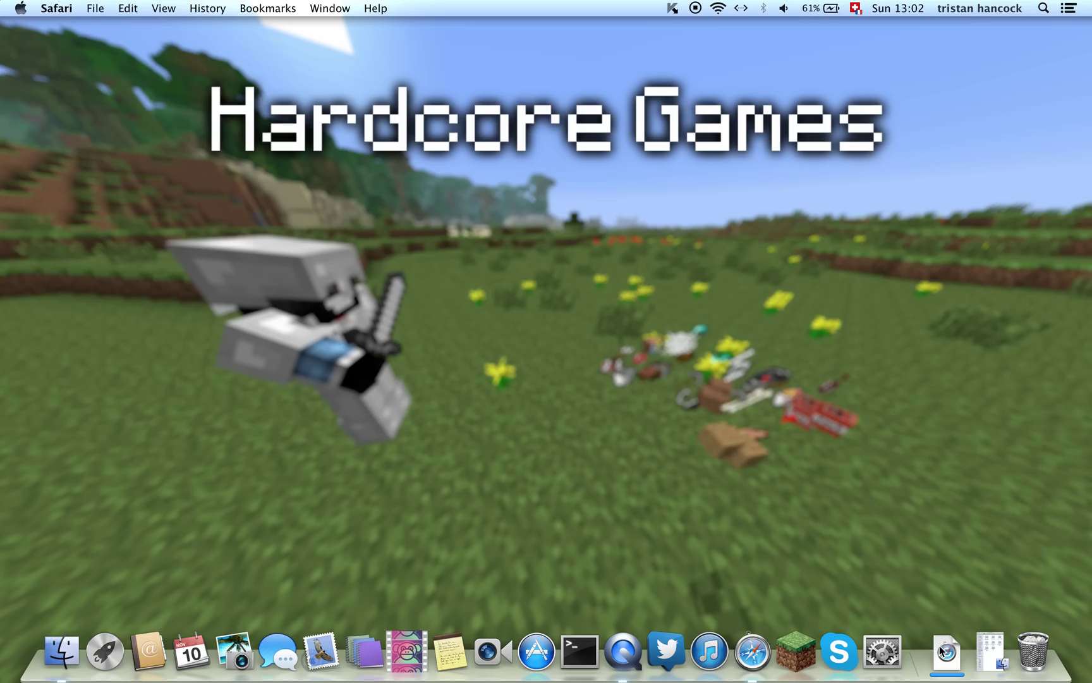
# - Drag the pizzatristan v2.1.2 16x16 folder from the Downloads stack onto the desktop
pyautogui.click(940, 646)
pyautogui.click(933, 648)
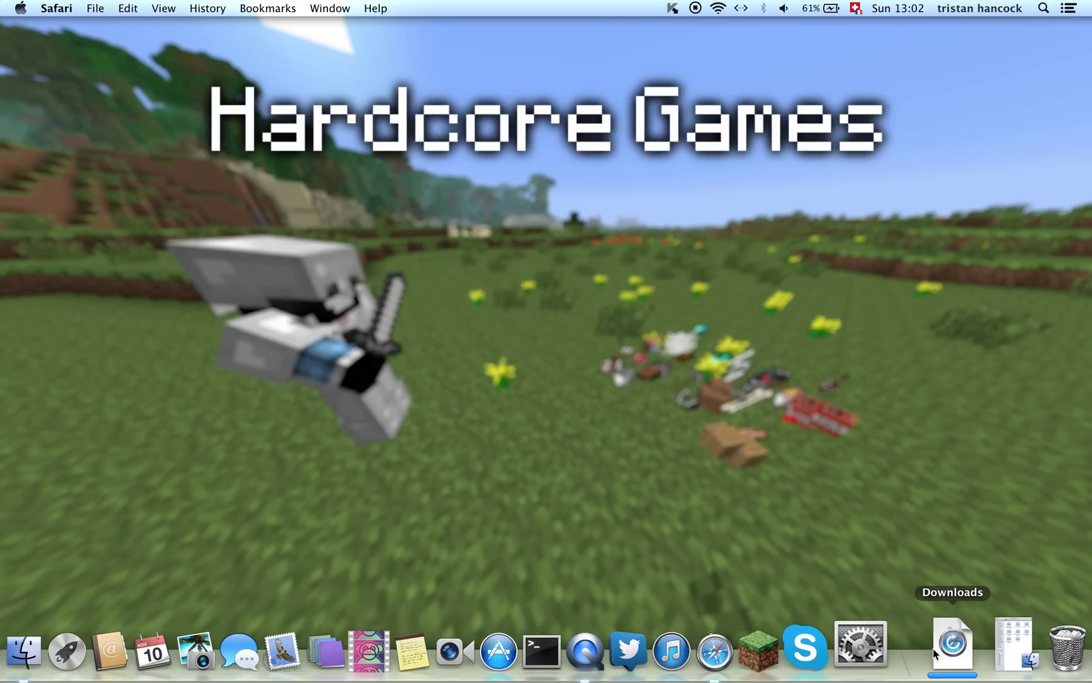
pyautogui.click(924, 611)
pyautogui.click(942, 648)
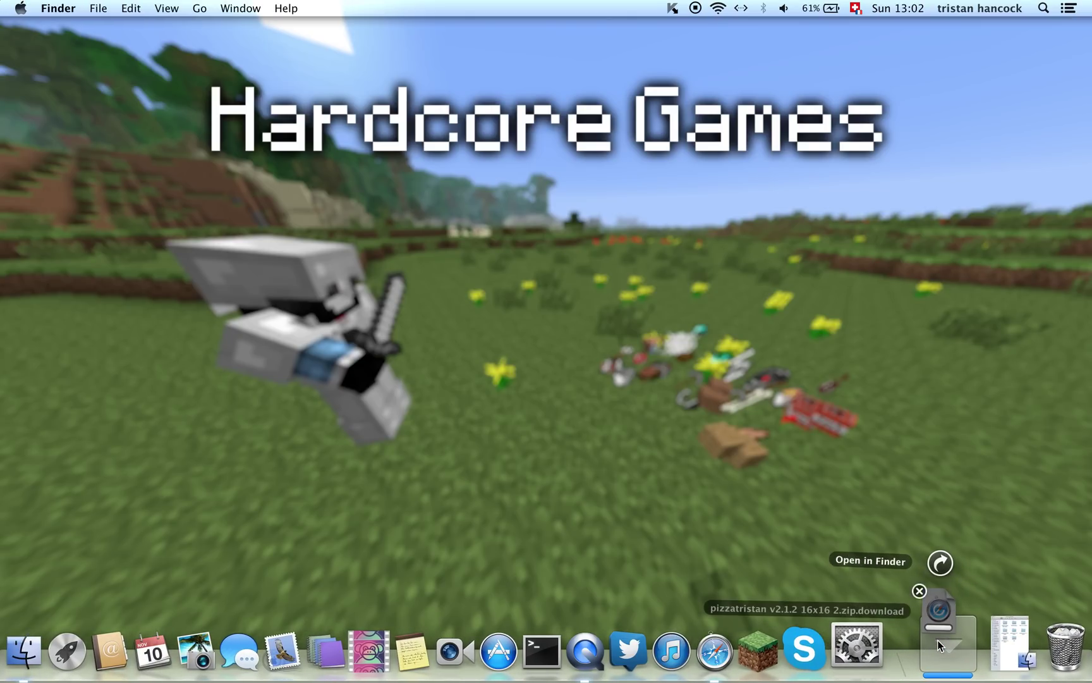
pyautogui.click(930, 617)
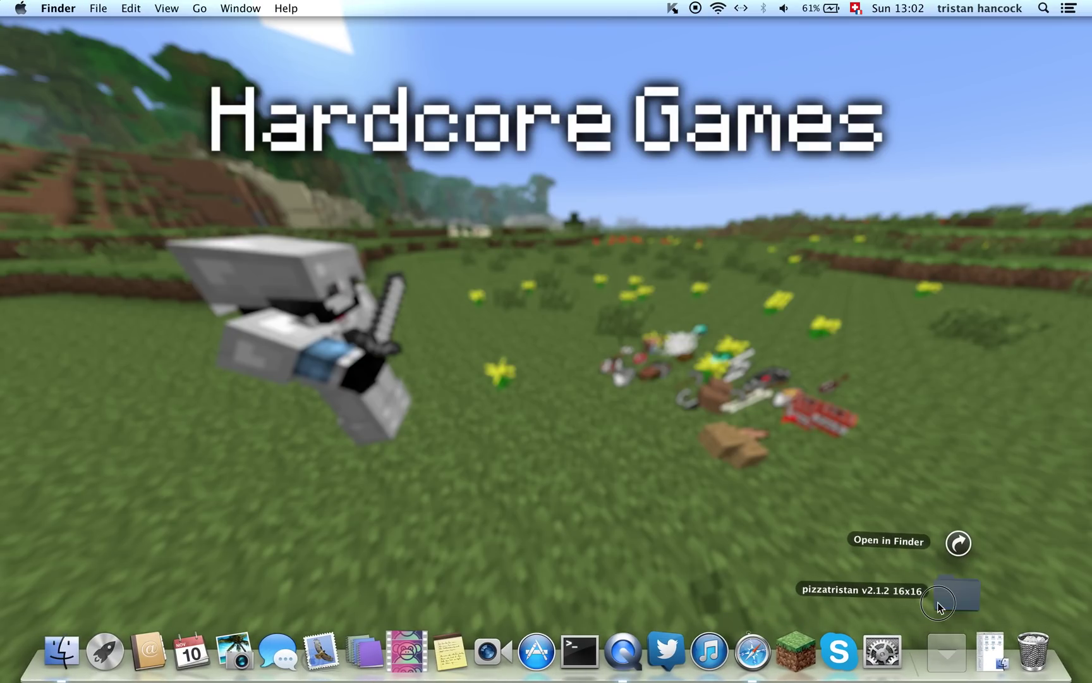
pyautogui.click(548, 452)
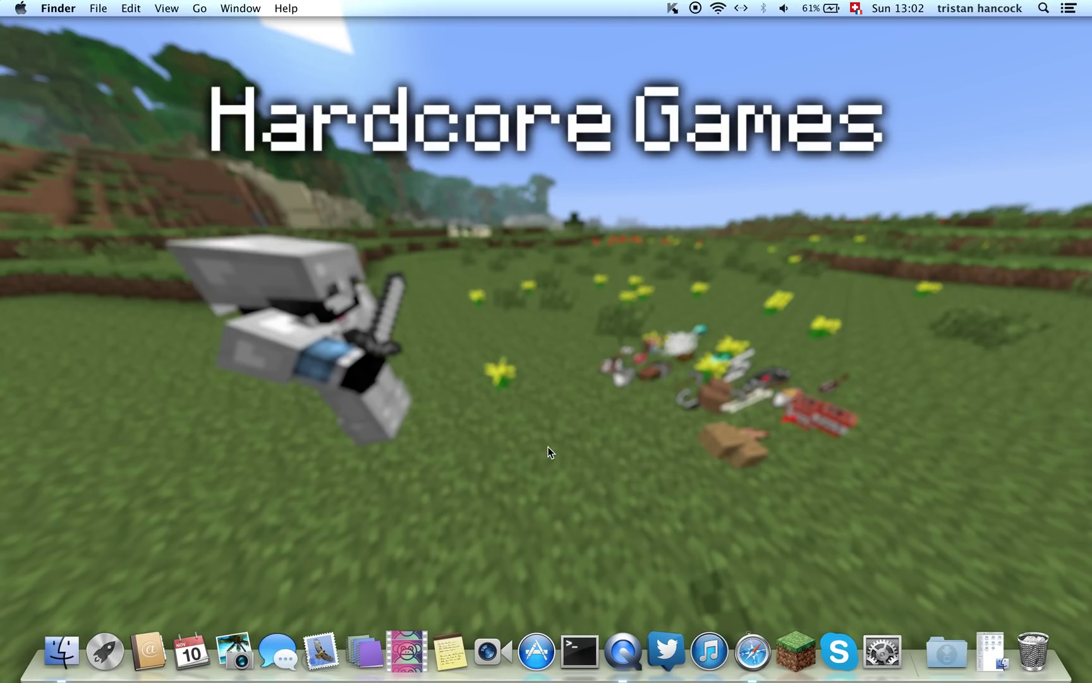
pyautogui.click(421, 489)
# - Navigate from the home folder into minecraft's resourcepacks folder
pyautogui.press('super+shift+h')
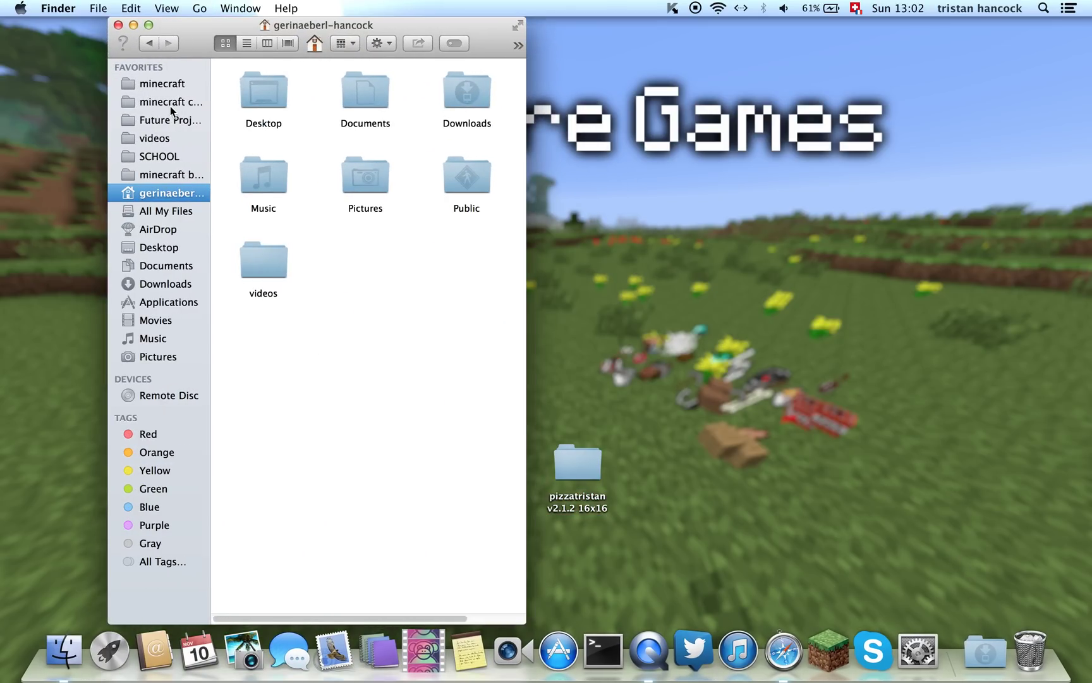
pyautogui.click(163, 86)
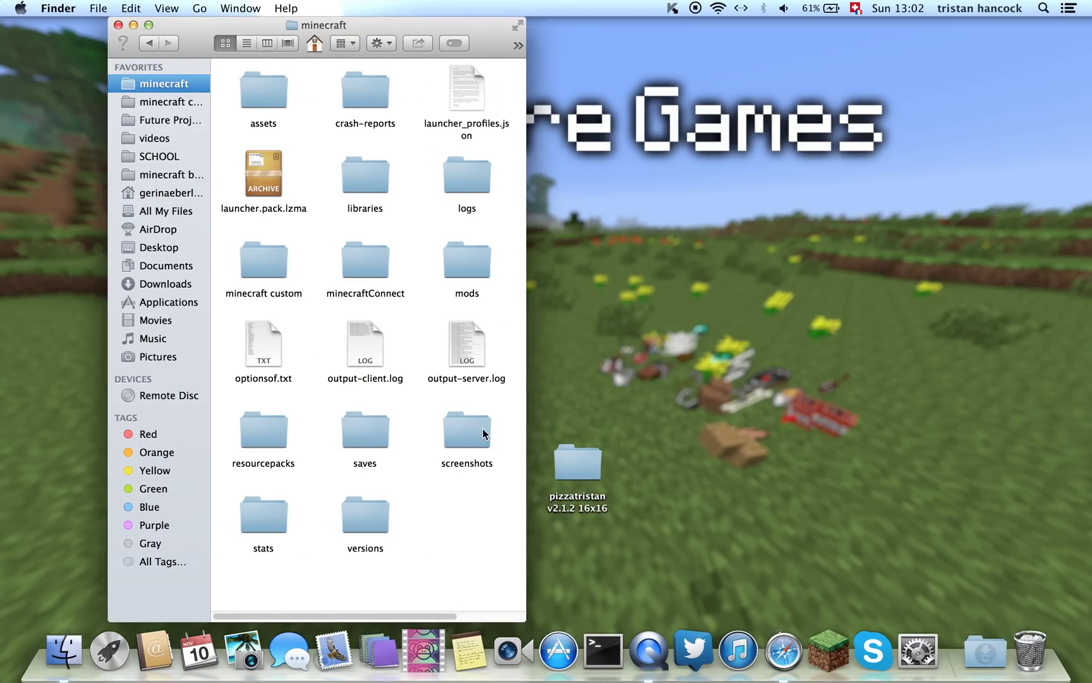
pyautogui.click(281, 434)
pyautogui.doubleClick(281, 434)
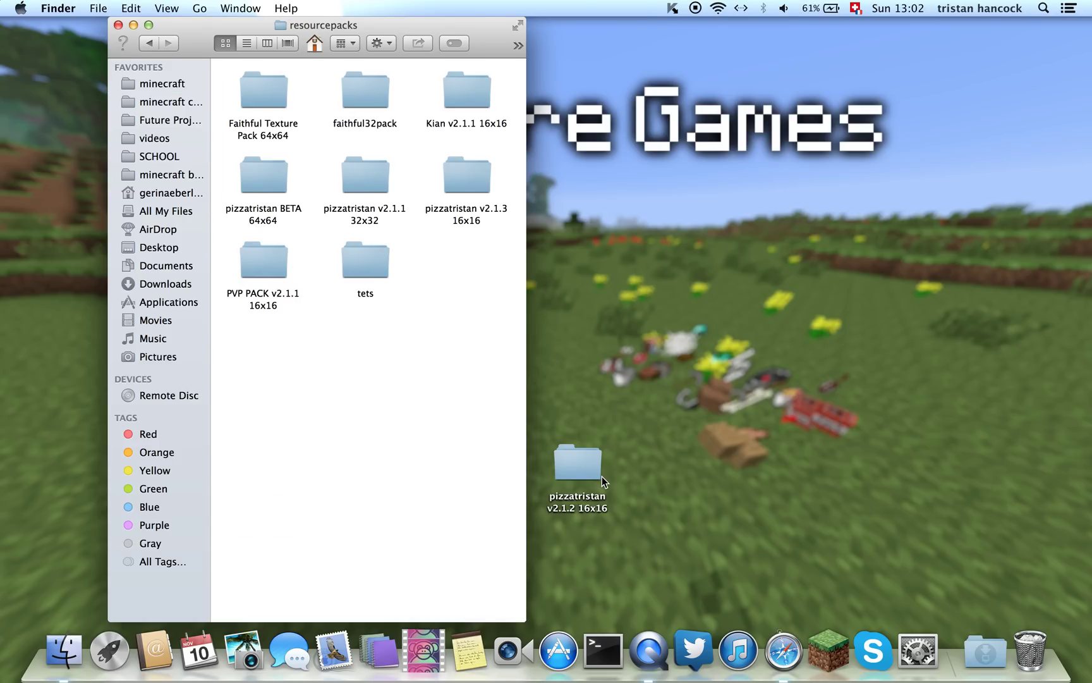
# - Drag the pizzatristan v2.1.2 16x16 pack from the desktop into resourcepacks and sort by name
pyautogui.moveTo(578, 461); pyautogui.dragTo(425, 399)
pyautogui.click(357, 339)
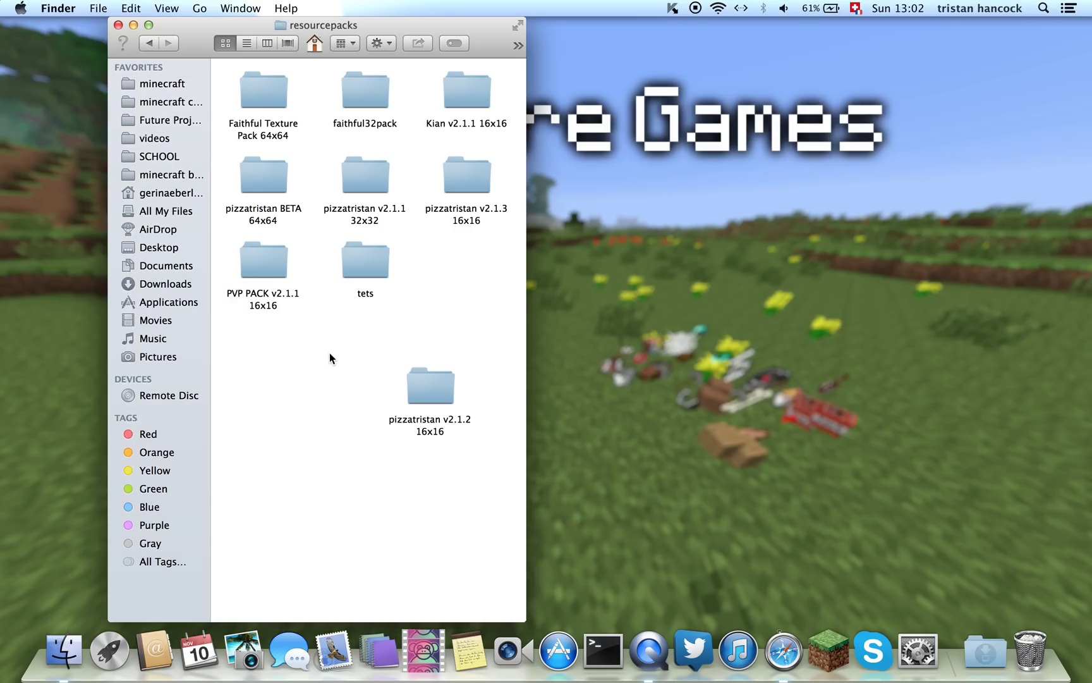
pyautogui.press('ctrl+super+1')
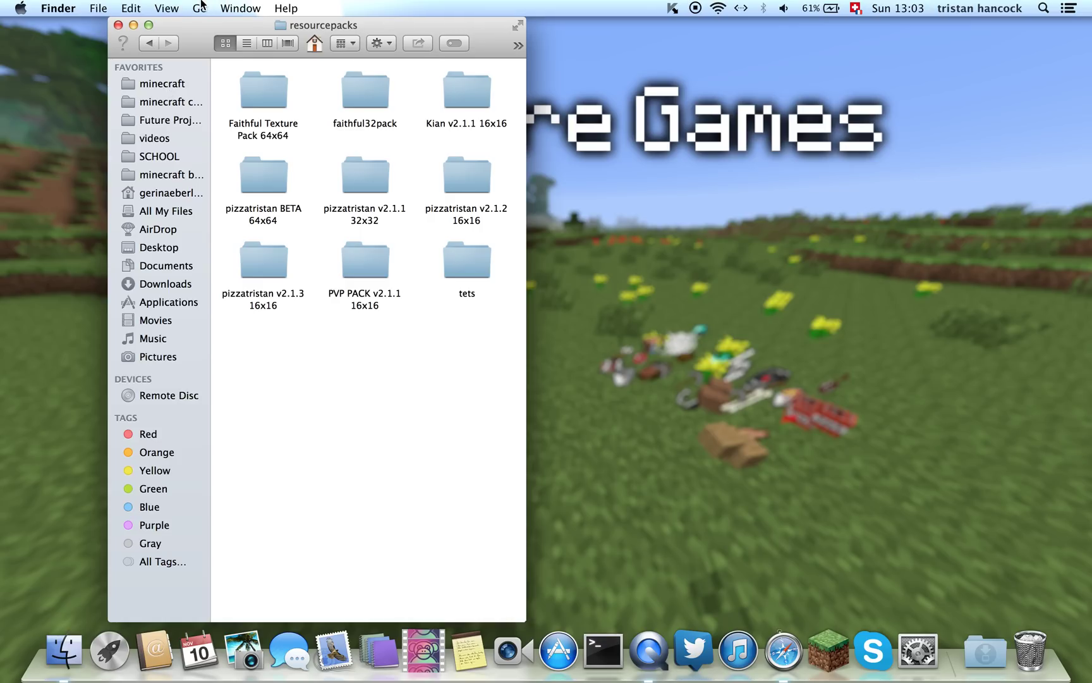
# - Go to ~/Library via Go to Folder and enter Application Support
pyautogui.moveTo(139, 66)
pyautogui.click(150, 43)
pyautogui.click(199, 8)
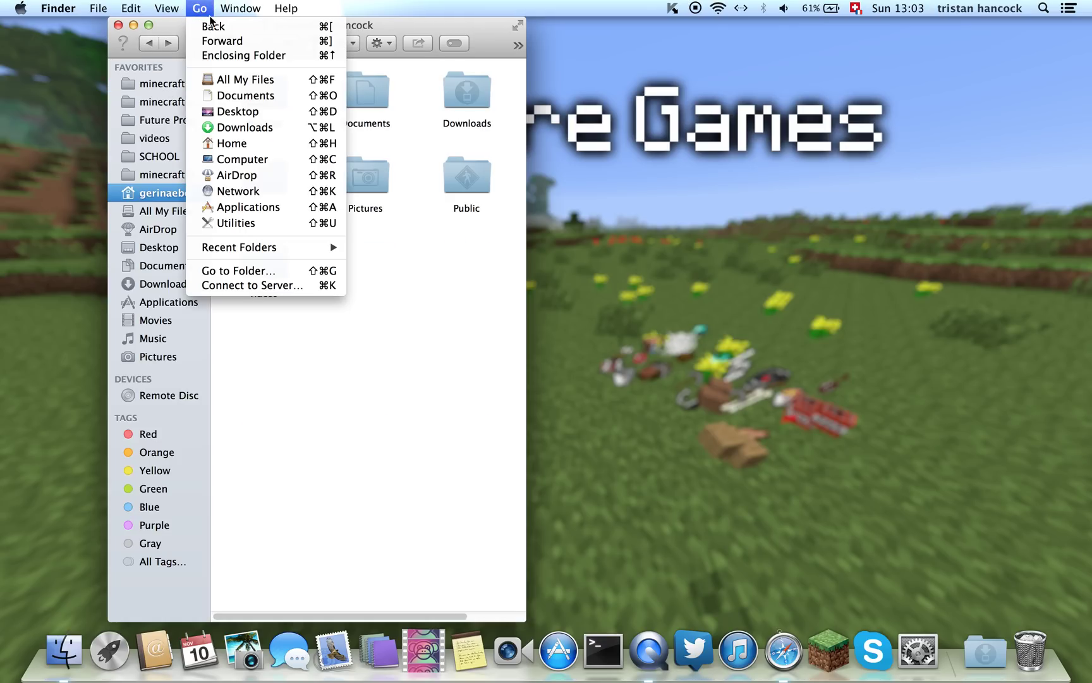
pyautogui.click(233, 144)
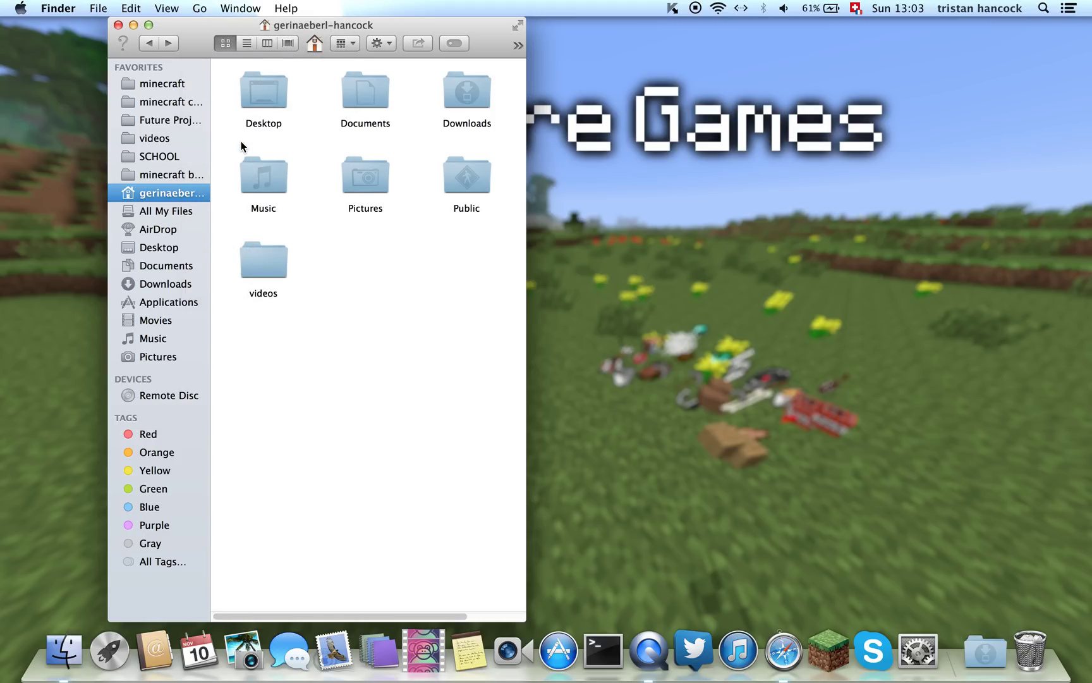
pyautogui.click(200, 8)
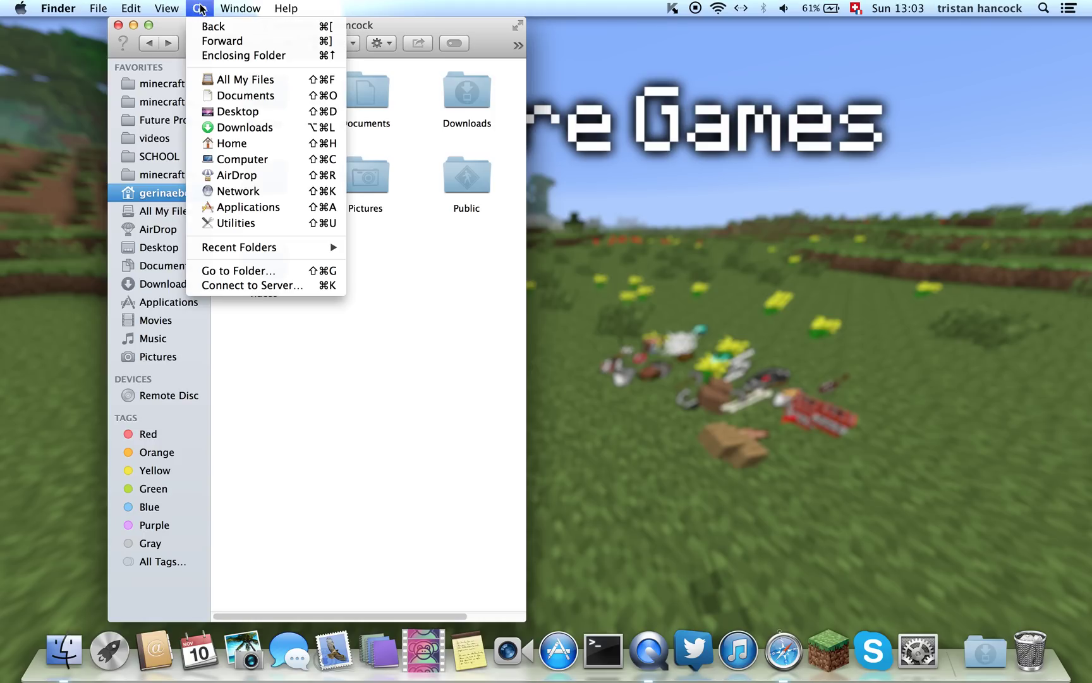
pyautogui.click(244, 271)
pyautogui.click(414, 130)
pyautogui.click(445, 88)
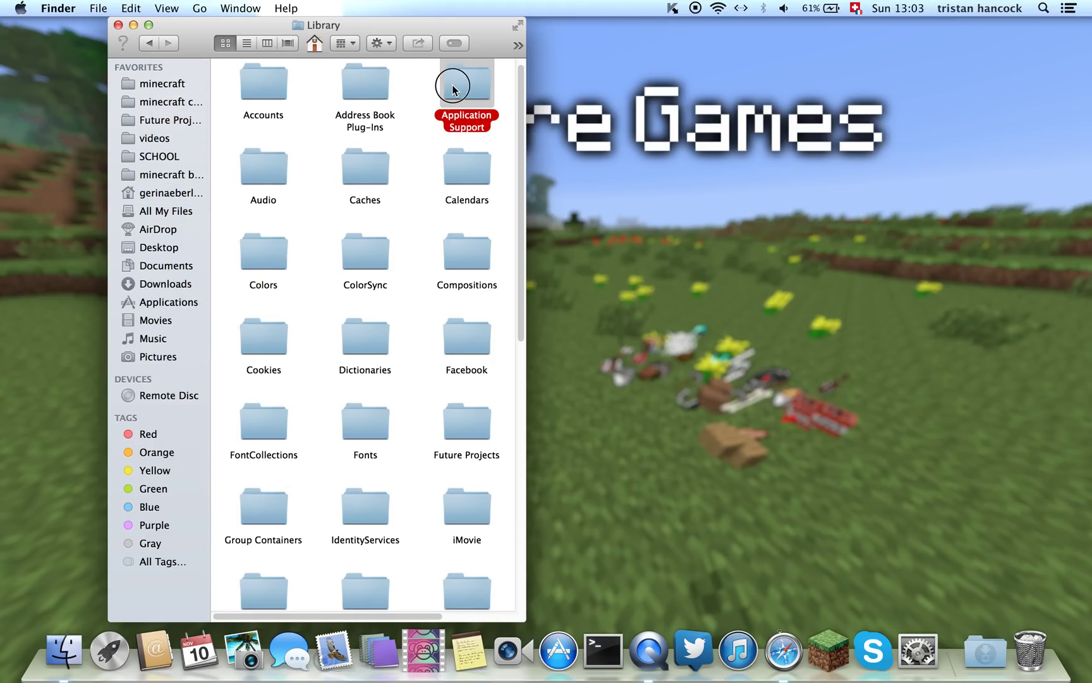
pyautogui.doubleClick(445, 88)
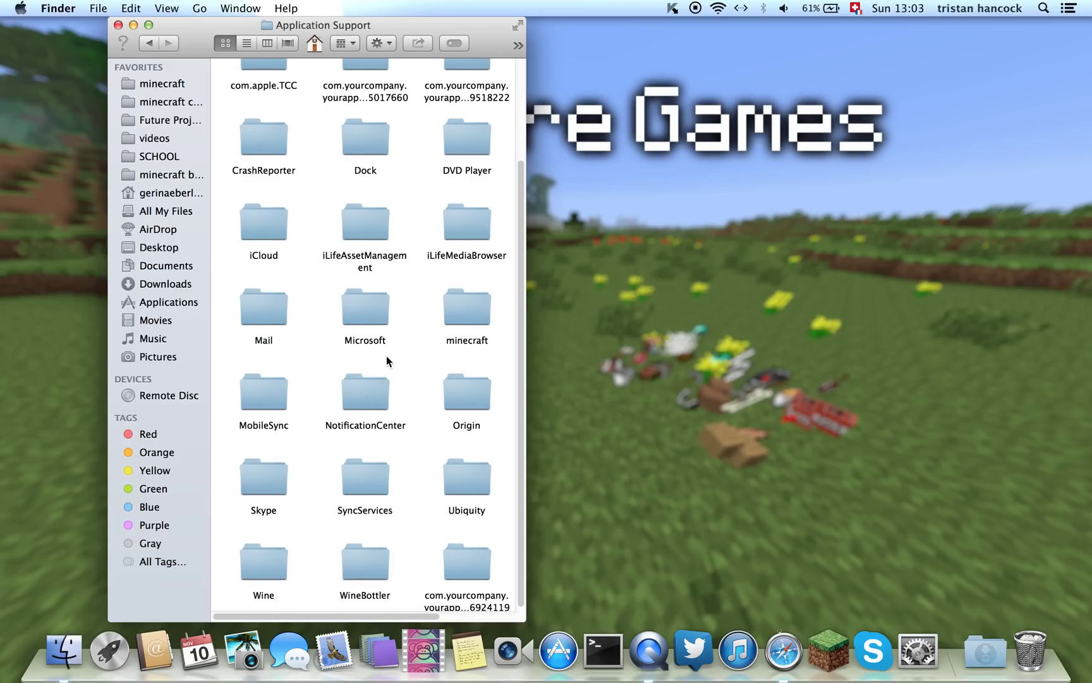
# - Add the minecraft folder to the Finder sidebar favourites and show its contents
pyautogui.moveTo(467, 308); pyautogui.dragTo(152, 185)
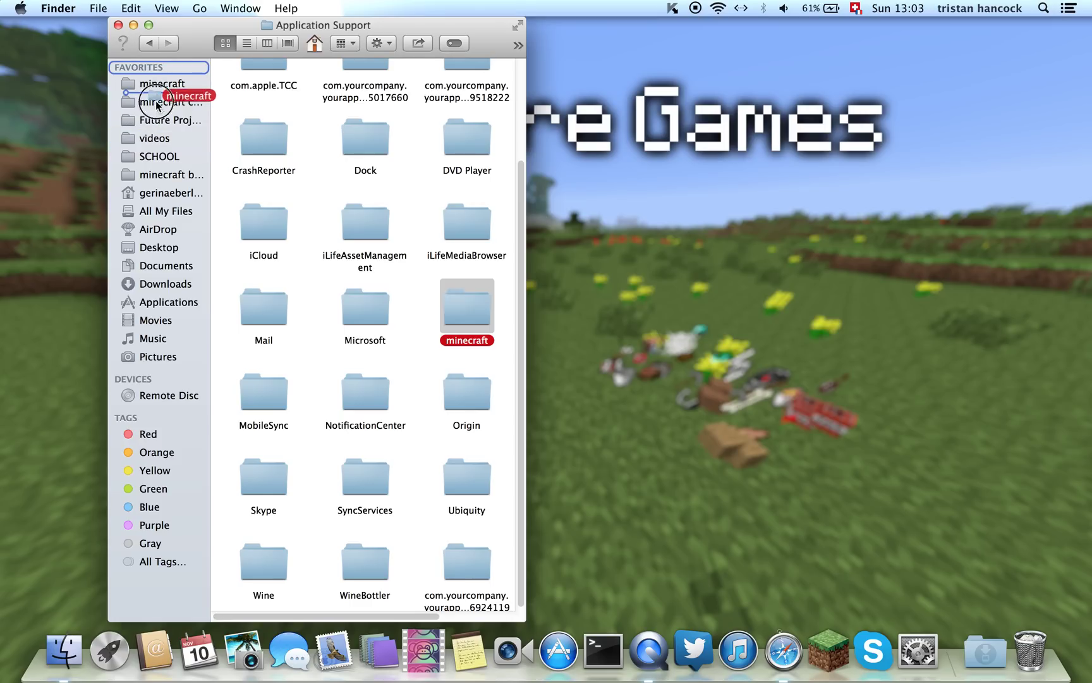
pyautogui.moveTo(153, 184); pyautogui.dragTo(470, 294)
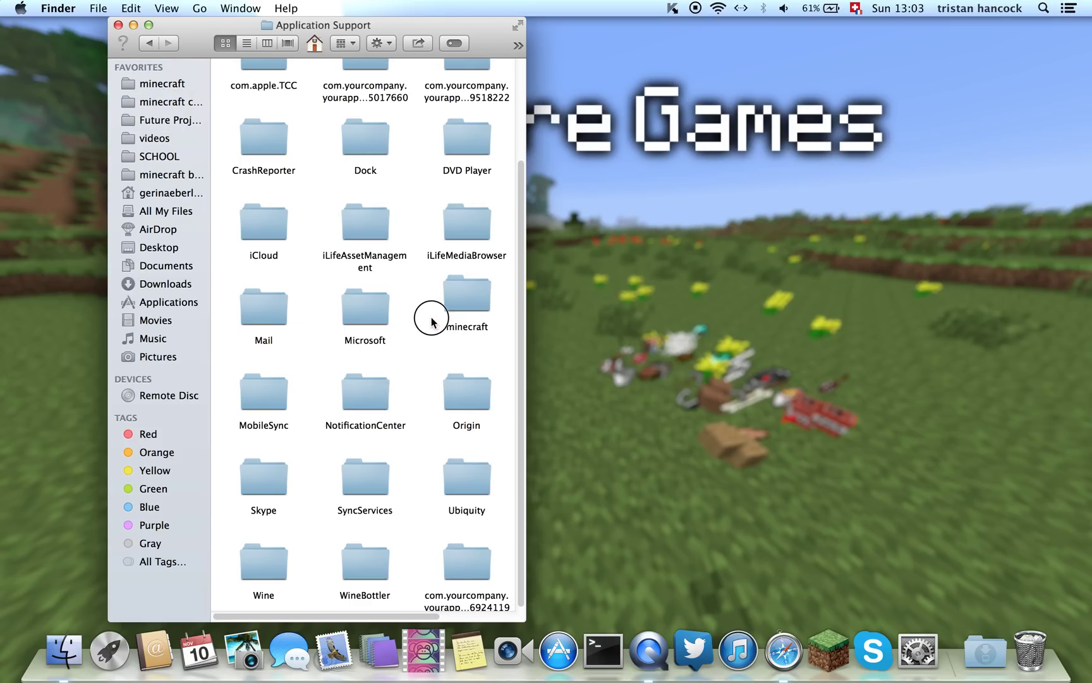
pyautogui.click(177, 86)
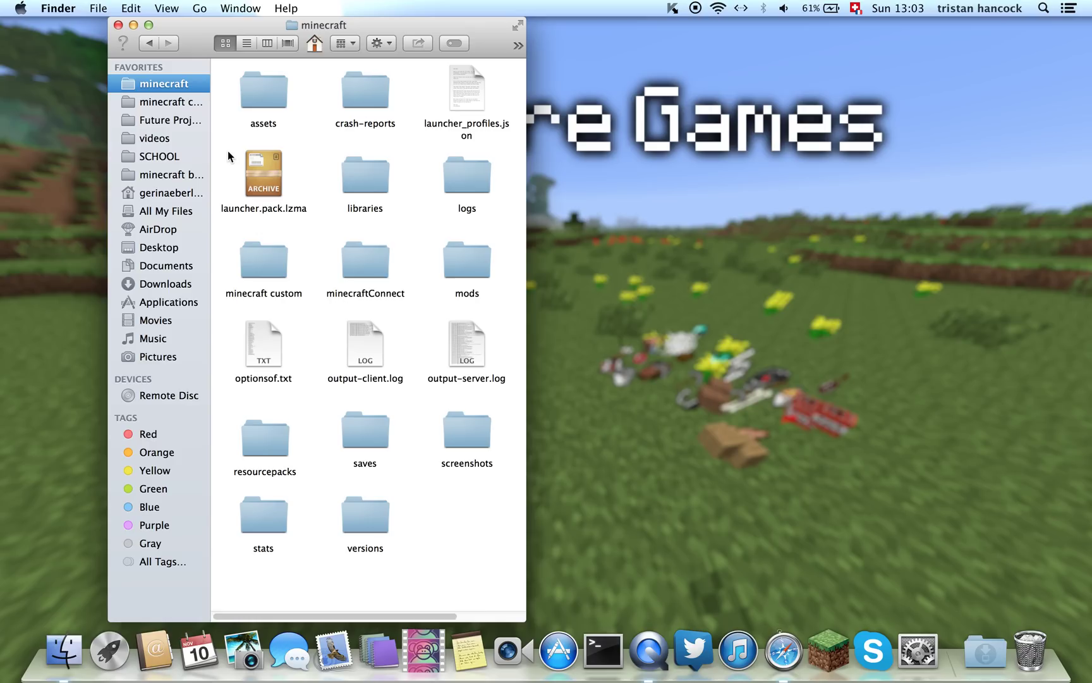
# - Close the minecraft Finder window, leaving the desktop
pyautogui.click(119, 26)
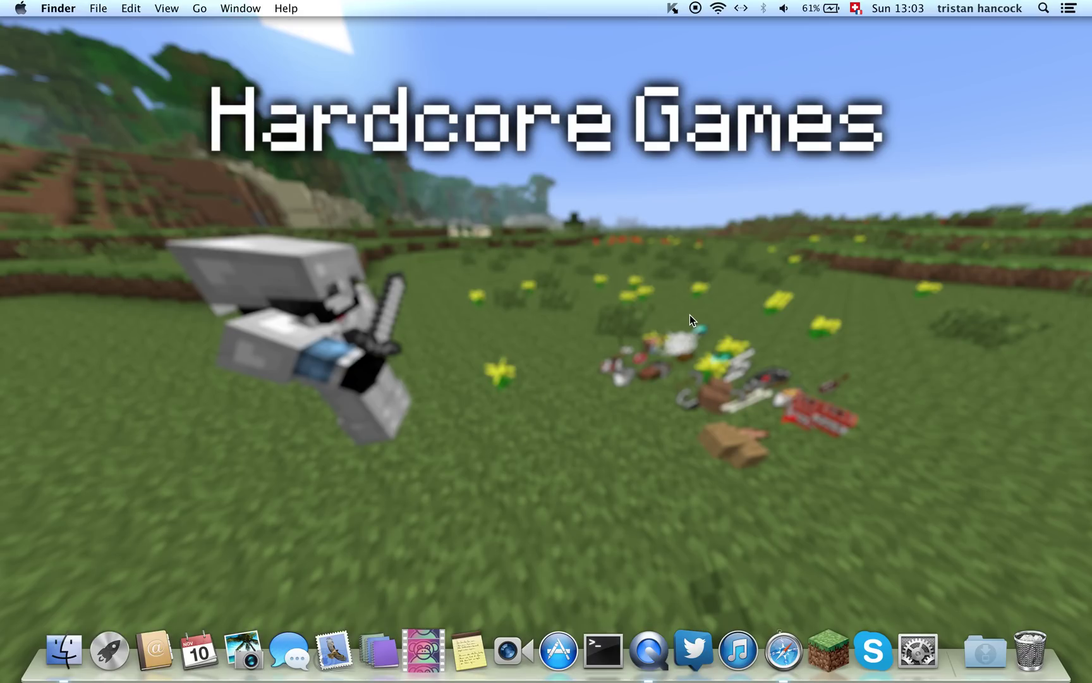